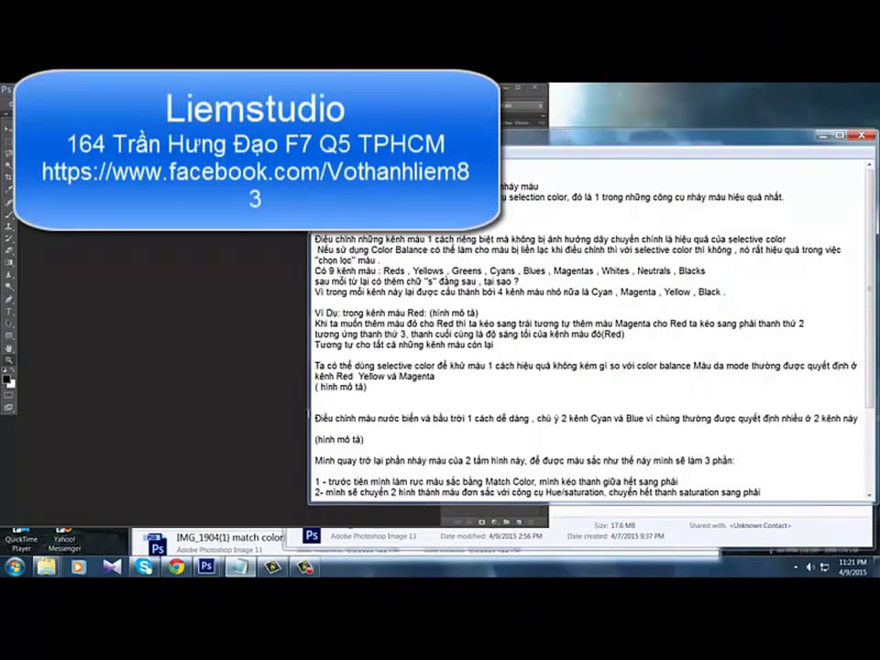
Highlight the opening note lines on Selective Color and adjusting channels separately versus Color Balance.
drag(315, 166, 429, 166)
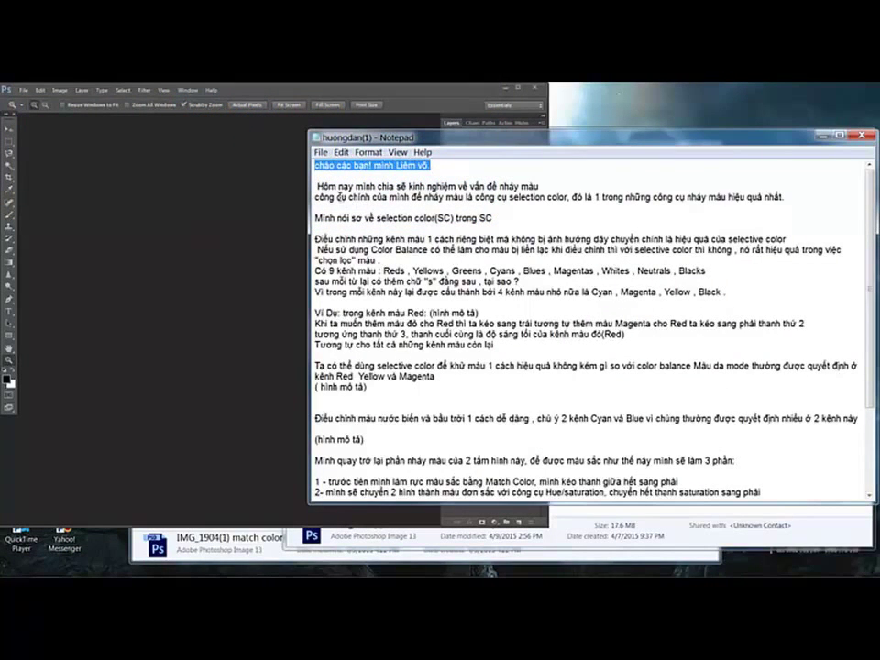
drag(318, 186, 522, 187)
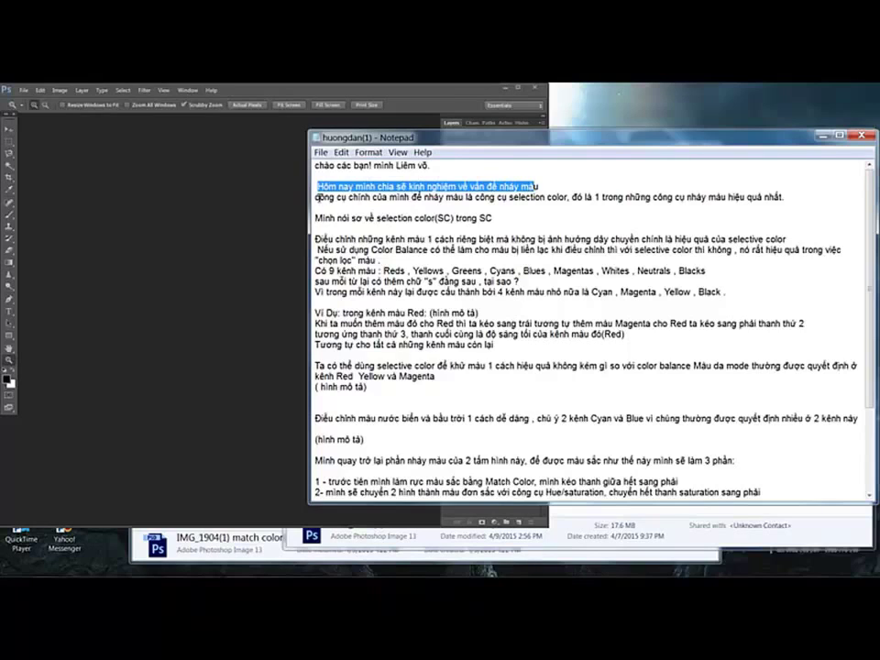
drag(317, 198, 751, 206)
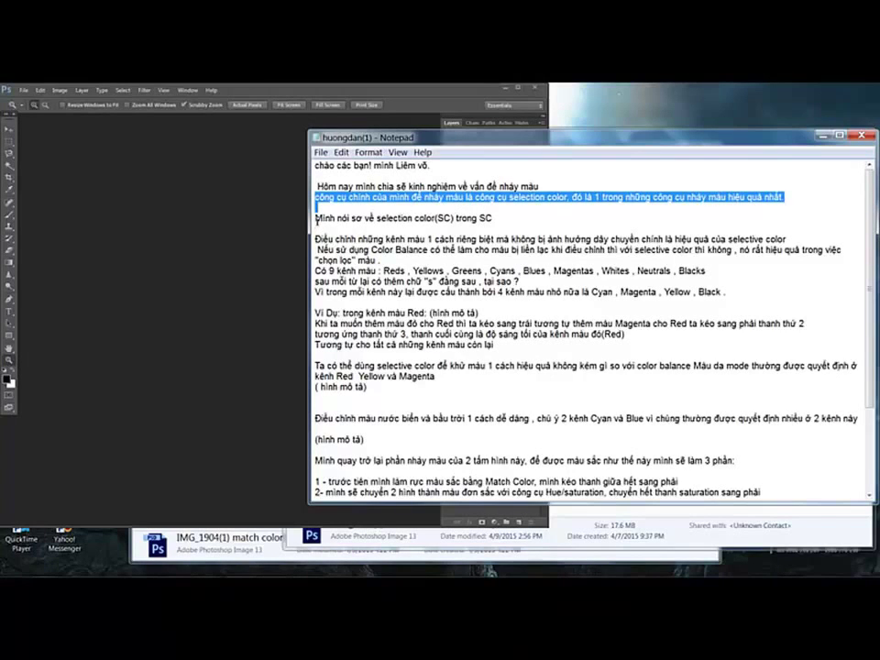
drag(317, 218, 492, 219)
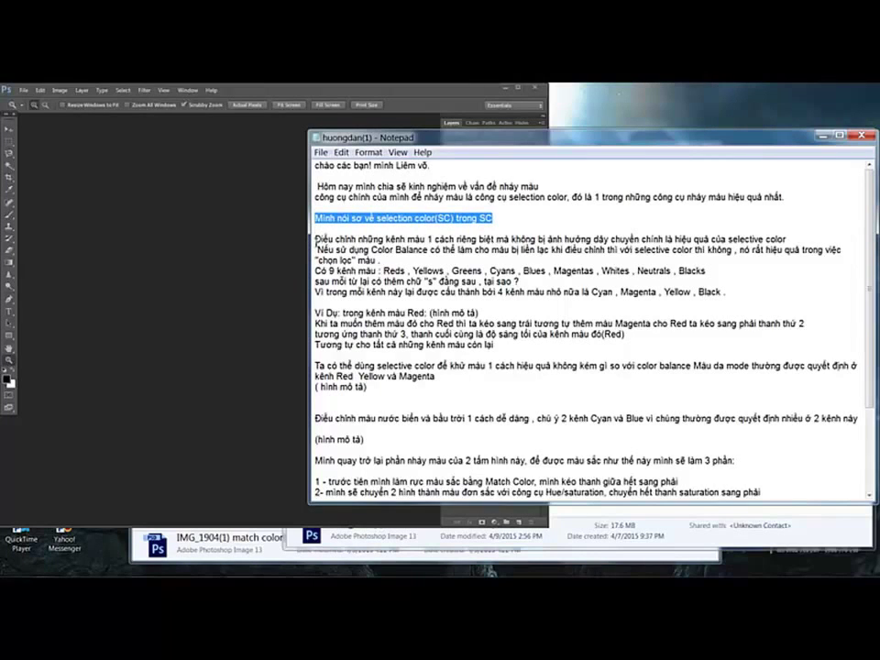
mouse_move(315, 240)
mouse_down()
mouse_move(686, 239)
mouse_move(717, 250)
mouse_move(805, 250)
mouse_up()
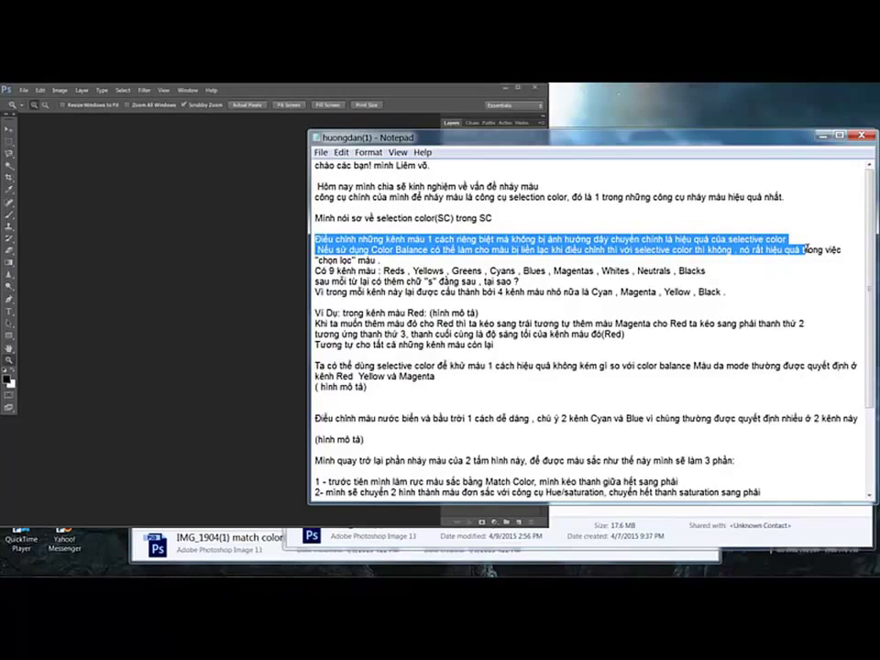
drag(813, 249, 836, 256)
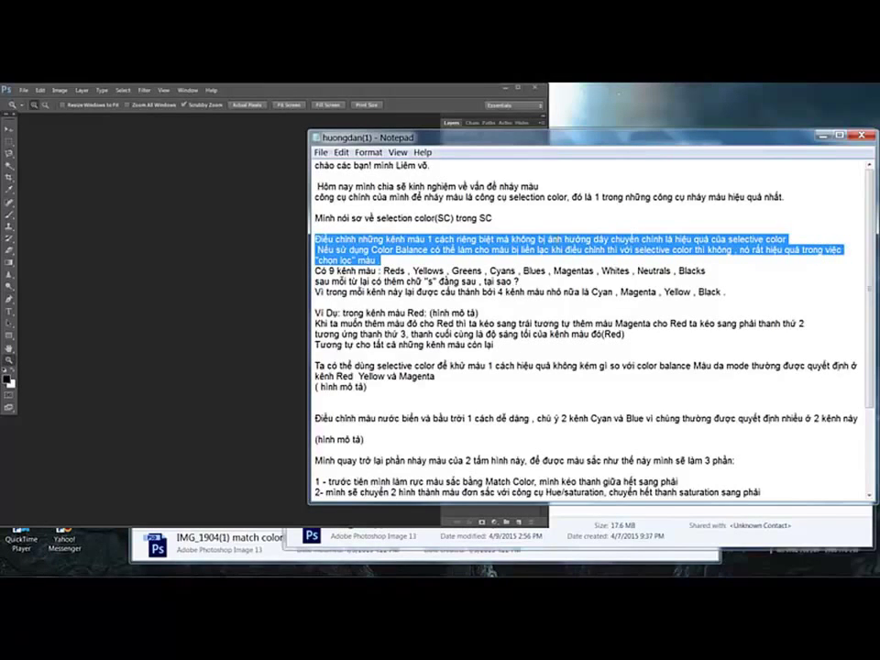
Highlight the lines on the 9 colour channels, Cyan/Magenta/Yellow/Black, and the Red channel example.
mouse_move(317, 271)
mouse_down()
mouse_move(385, 271)
mouse_move(407, 282)
mouse_move(463, 271)
mouse_move(565, 273)
mouse_move(550, 284)
mouse_move(708, 273)
mouse_up()
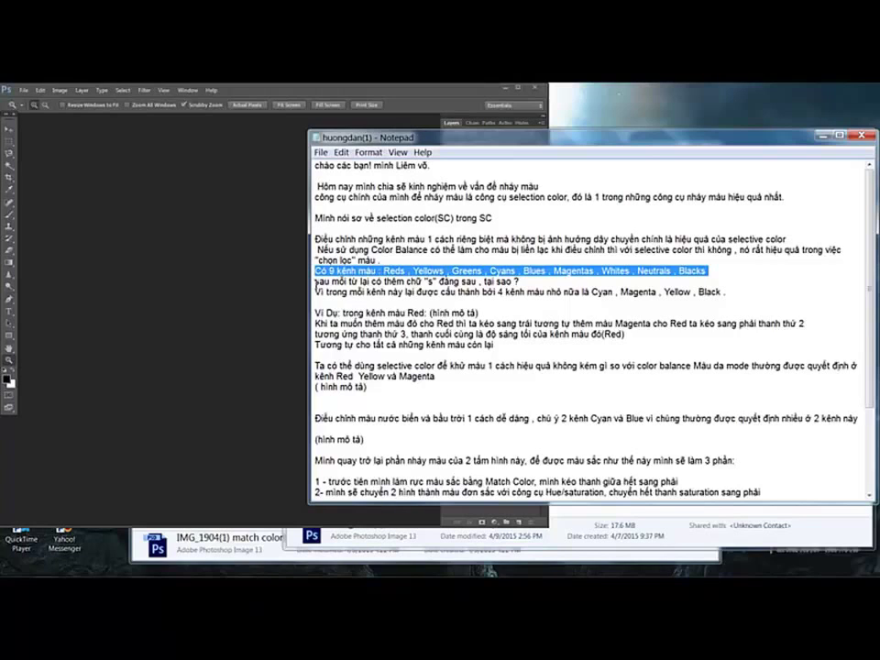
drag(315, 282, 519, 282)
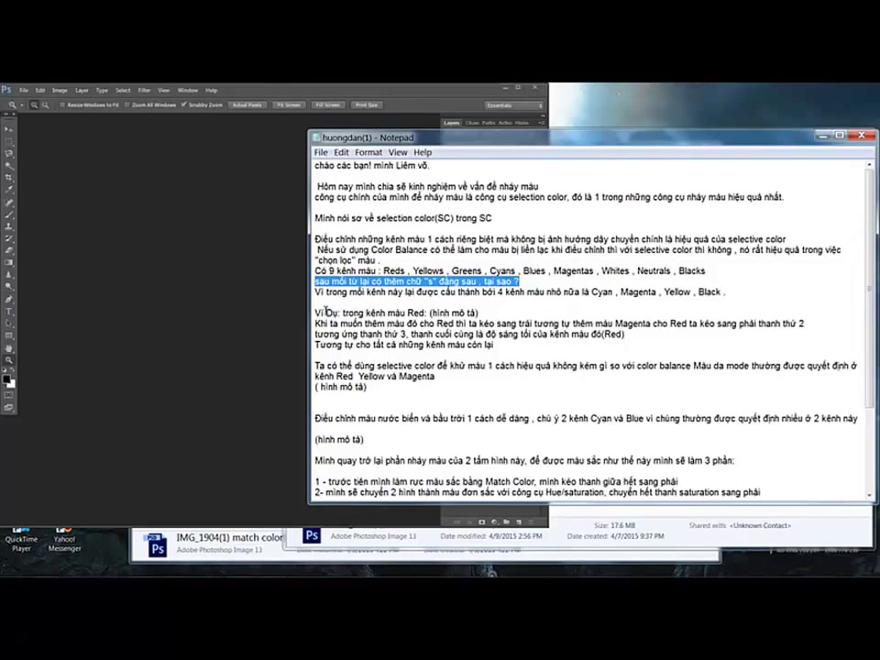
drag(318, 291, 655, 298)
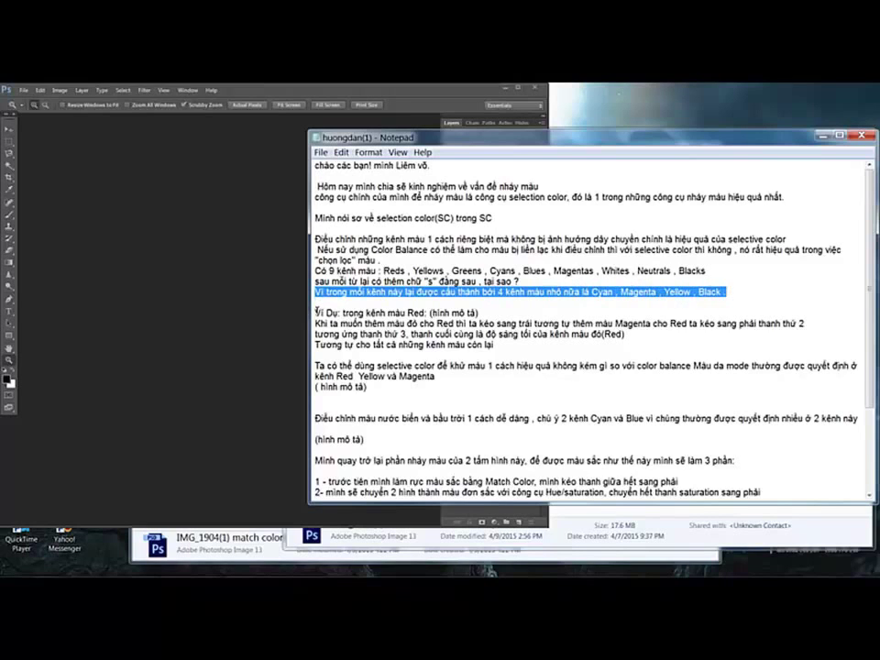
drag(314, 313, 475, 321)
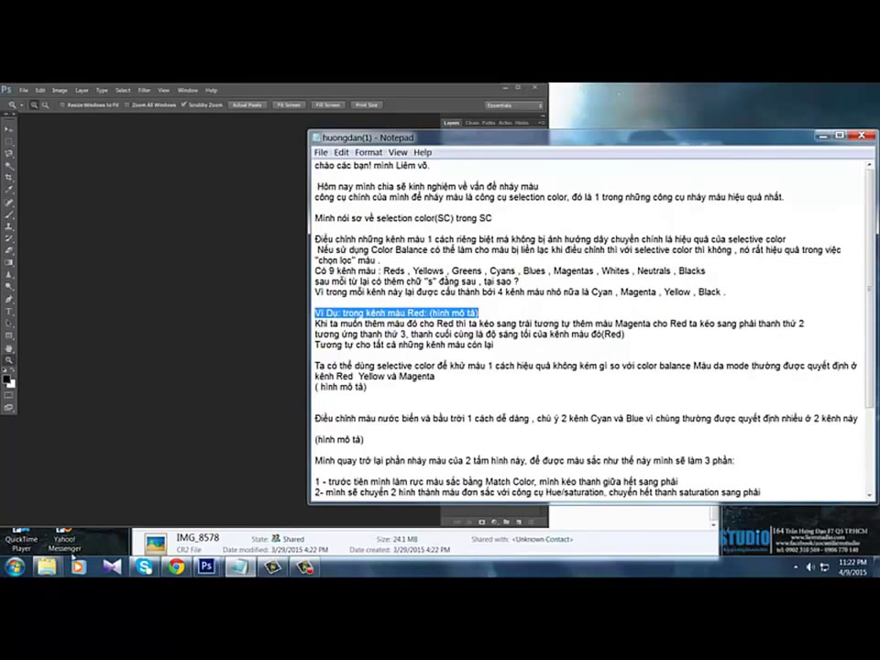
Open the selection color JPG from the Nhay mau folder in Photoshop, then return to the notes.
click(84, 505)
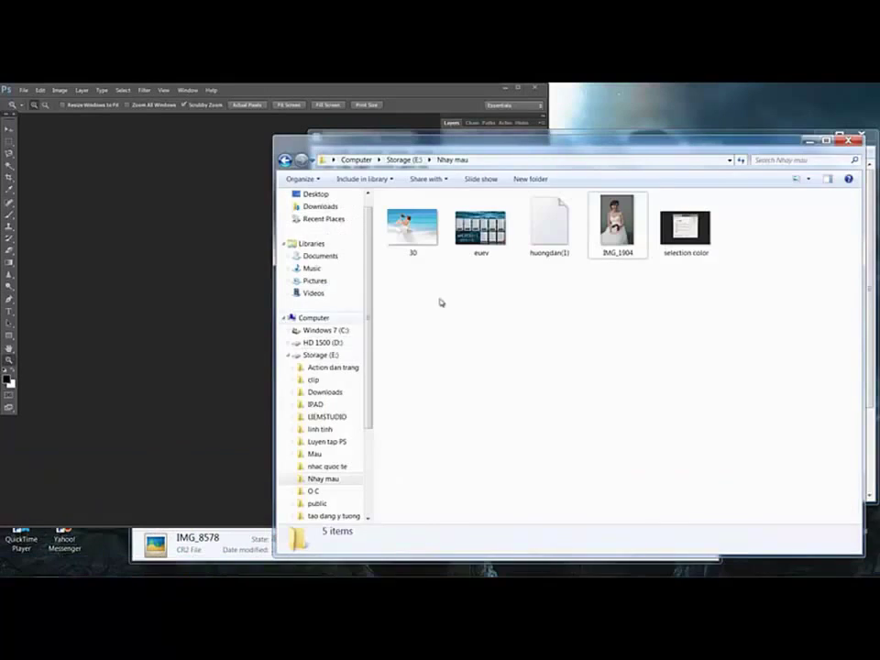
click(683, 230)
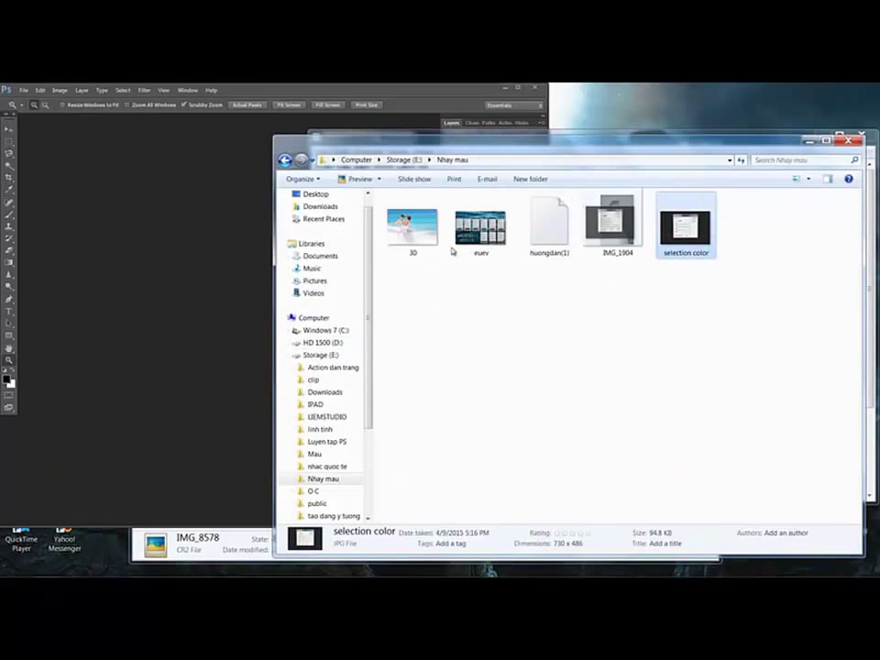
drag(686, 225, 174, 256)
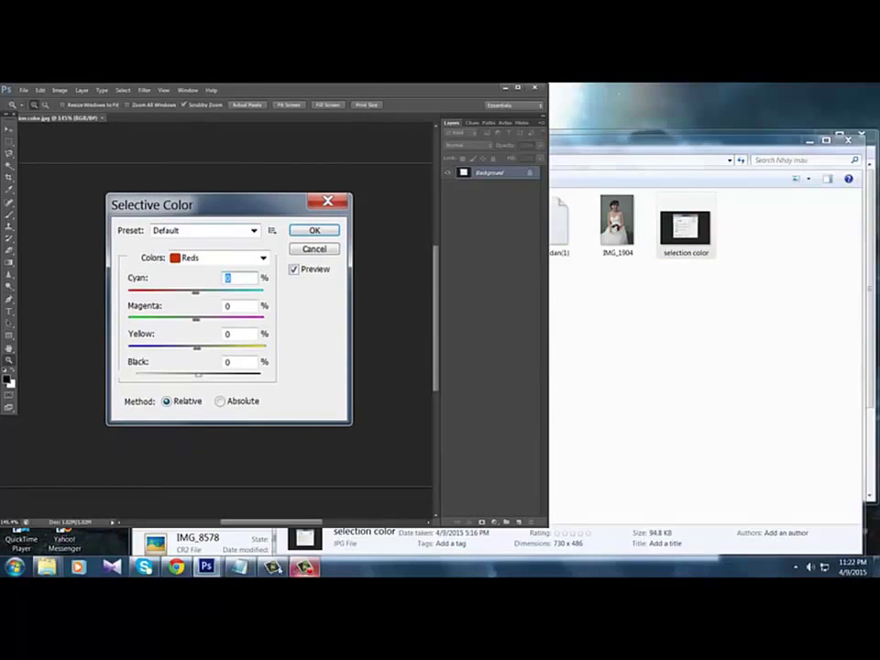
click(241, 570)
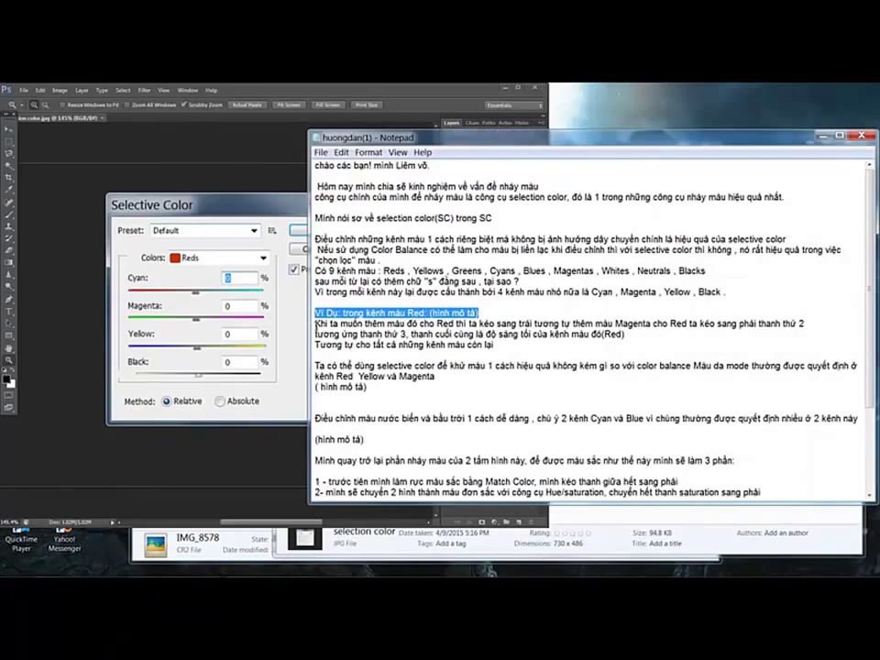
Highlight the Red-channel example lines and the colour-cast removal paragraph, then return to Photoshop.
drag(315, 323, 651, 324)
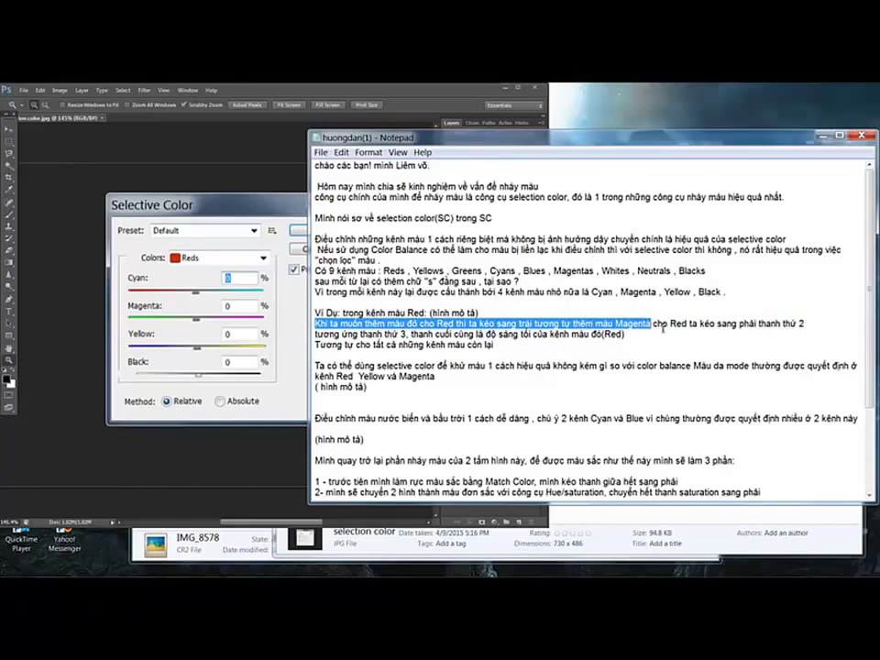
drag(662, 328, 808, 328)
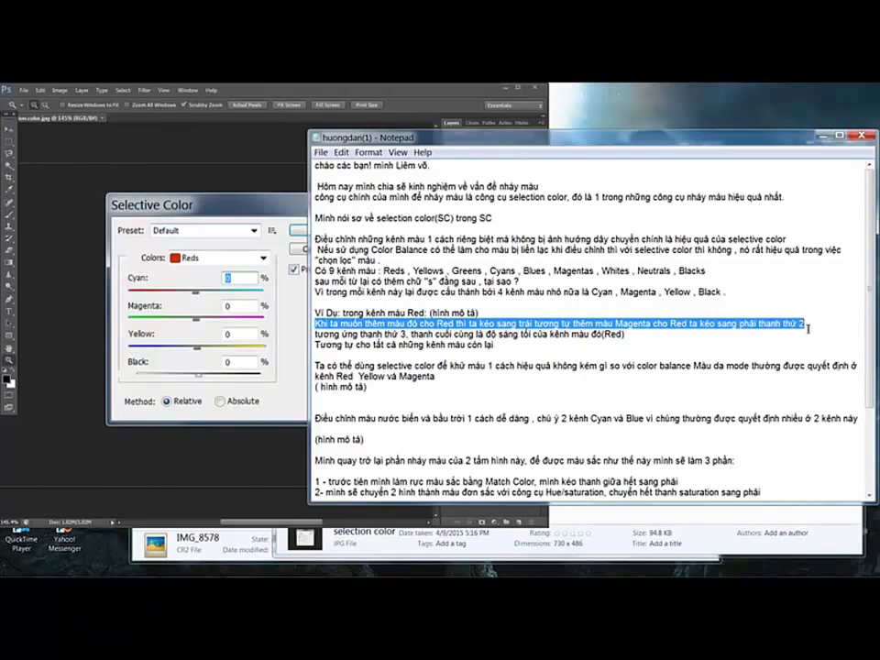
drag(316, 335, 622, 343)
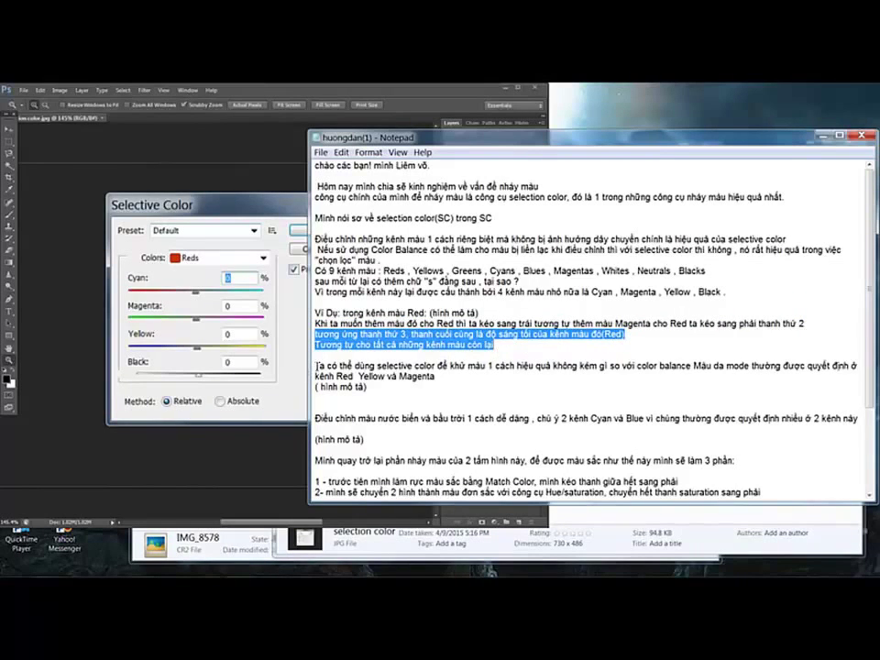
mouse_move(316, 365)
mouse_down()
mouse_move(742, 366)
mouse_move(798, 376)
mouse_move(451, 379)
mouse_up()
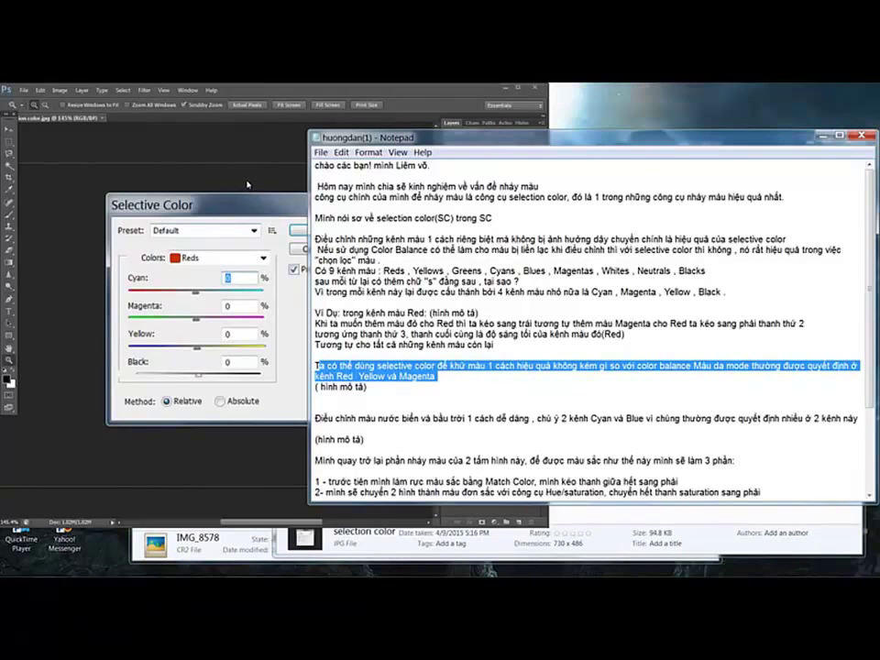
click(267, 192)
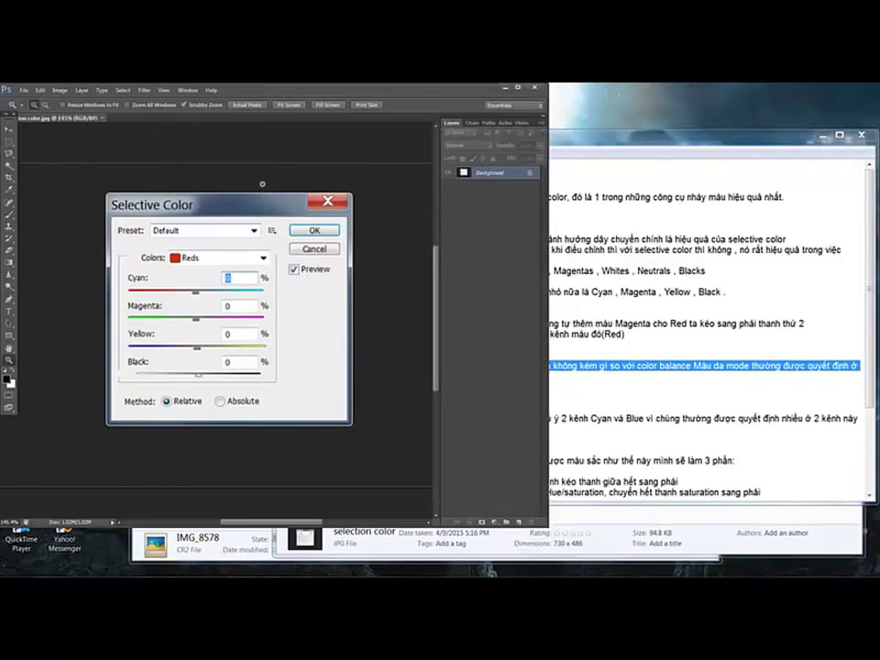
Close the selection color picture and open IMG_2104 from Storage (E:) > Action dan trang in Photoshop.
click(104, 122)
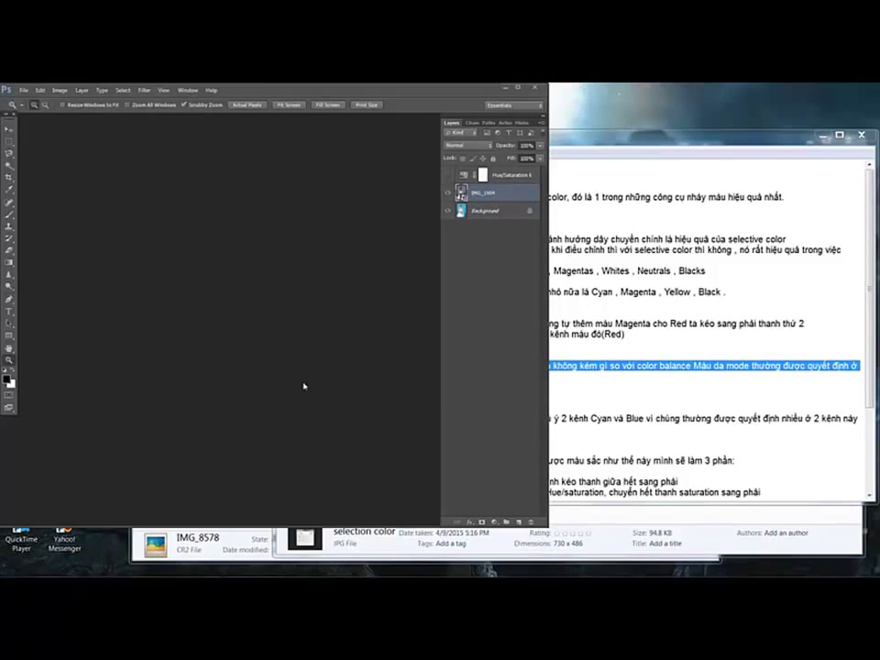
key(super+e)
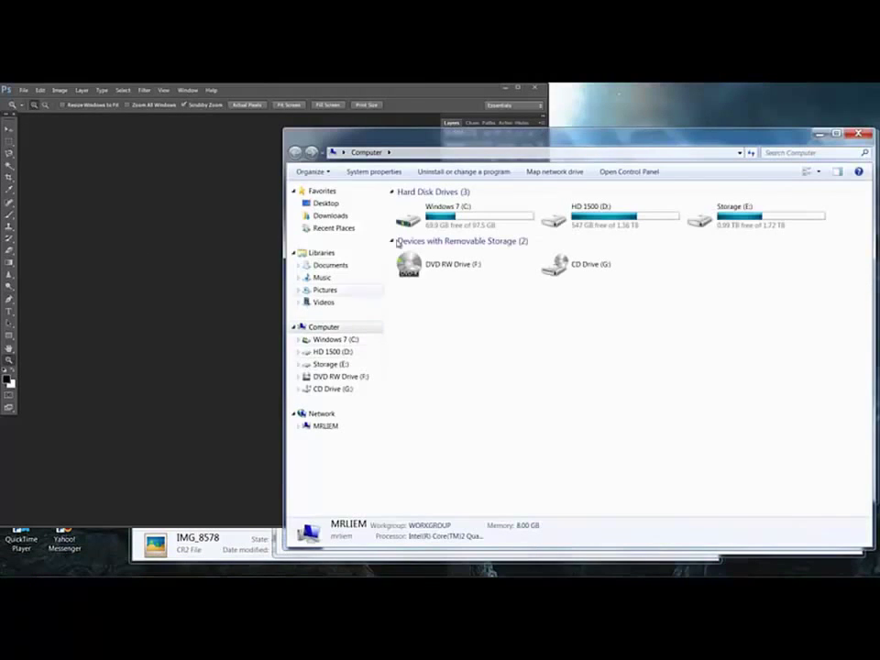
click(332, 364)
double_click(412, 220)
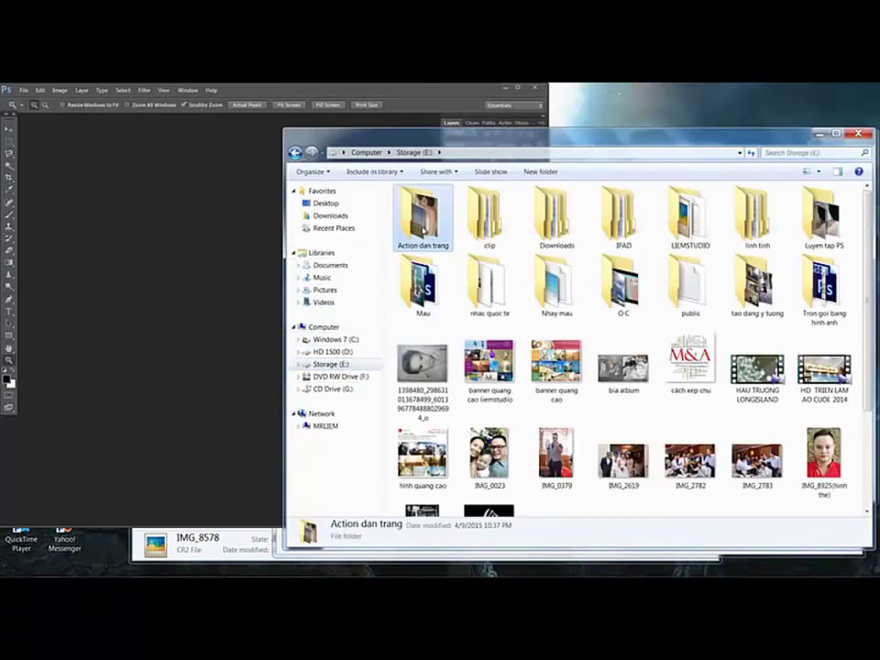
drag(623, 421, 212, 372)
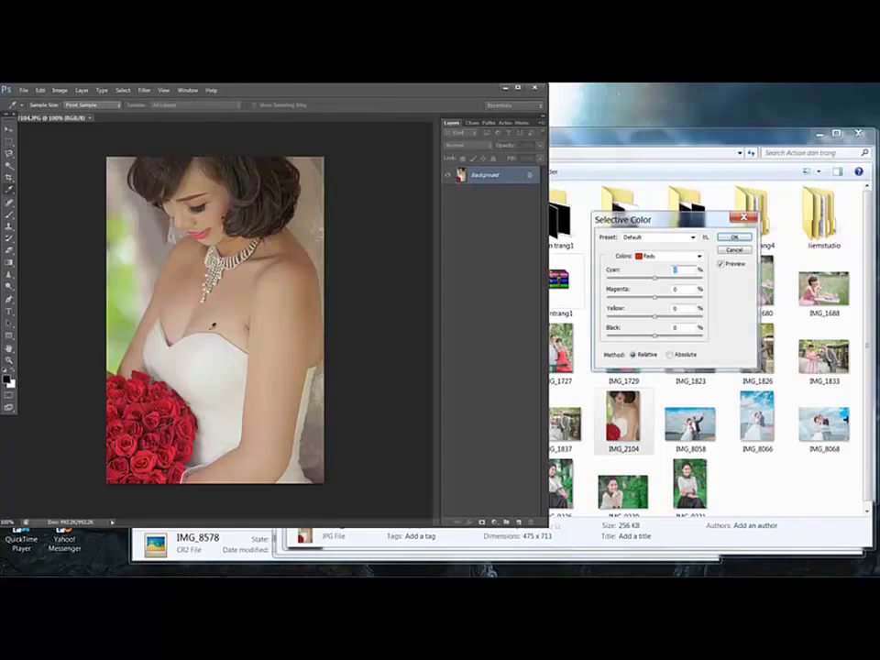
In Selective Color, reduce the Yellows' yellow, black and cyan values.
click(668, 257)
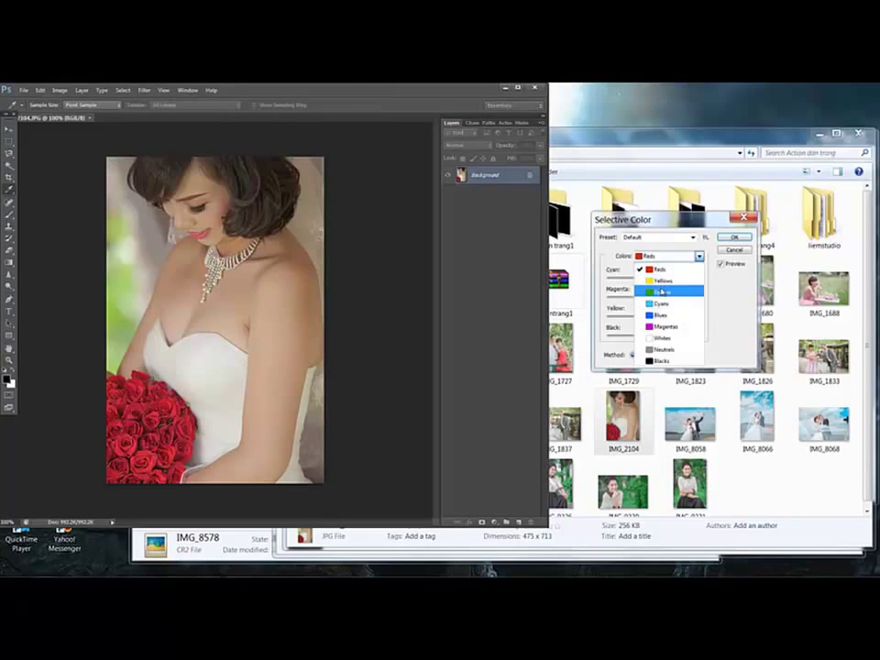
click(663, 281)
mouse_move(653, 317)
mouse_down()
mouse_move(622, 318)
mouse_move(639, 299)
mouse_move(632, 299)
mouse_up()
drag(654, 337, 606, 336)
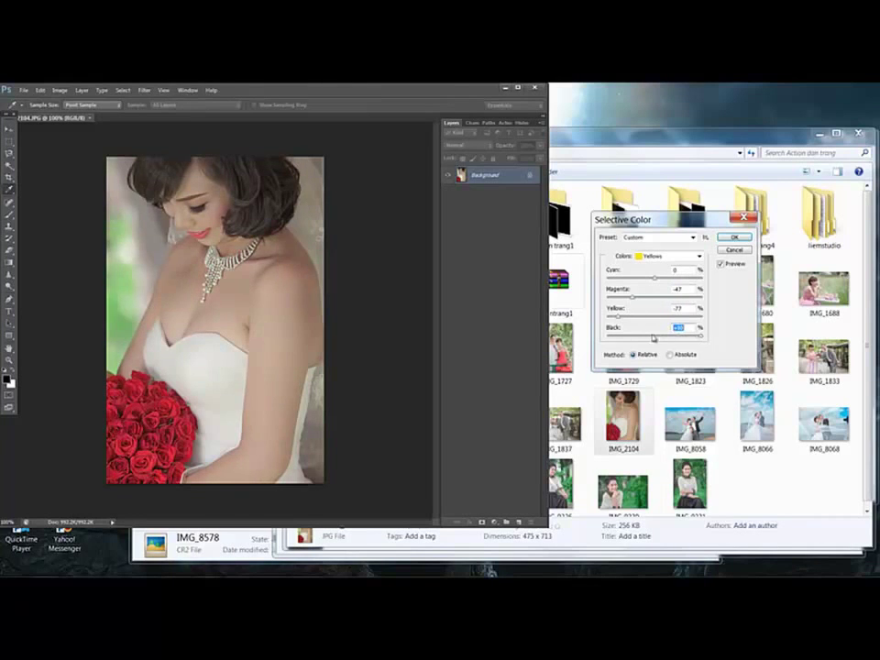
drag(654, 281, 624, 279)
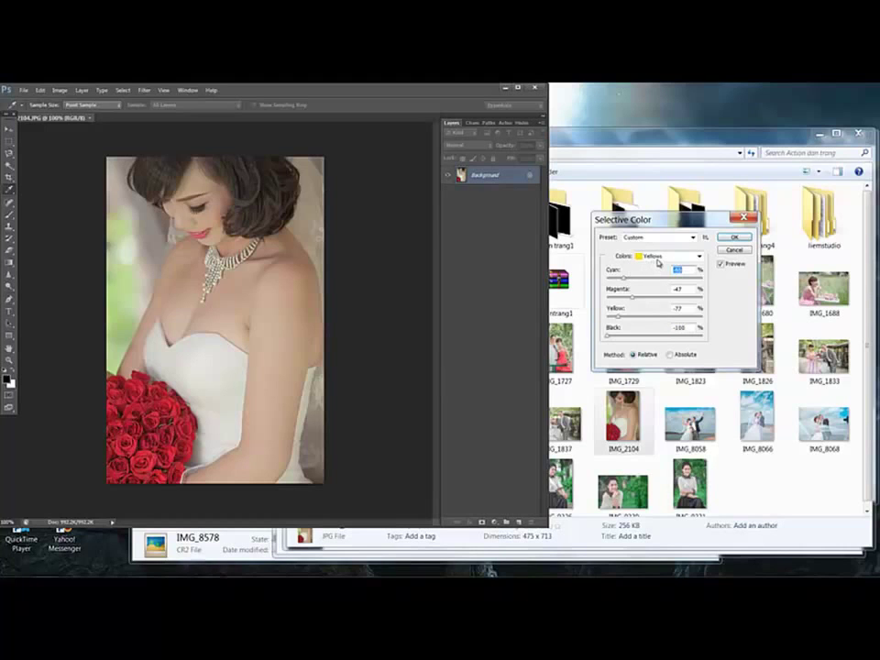
Set Reds to Cyan -62, Magenta +25, Yellow -21, apply, then close IMG_2104 without saving.
click(660, 256)
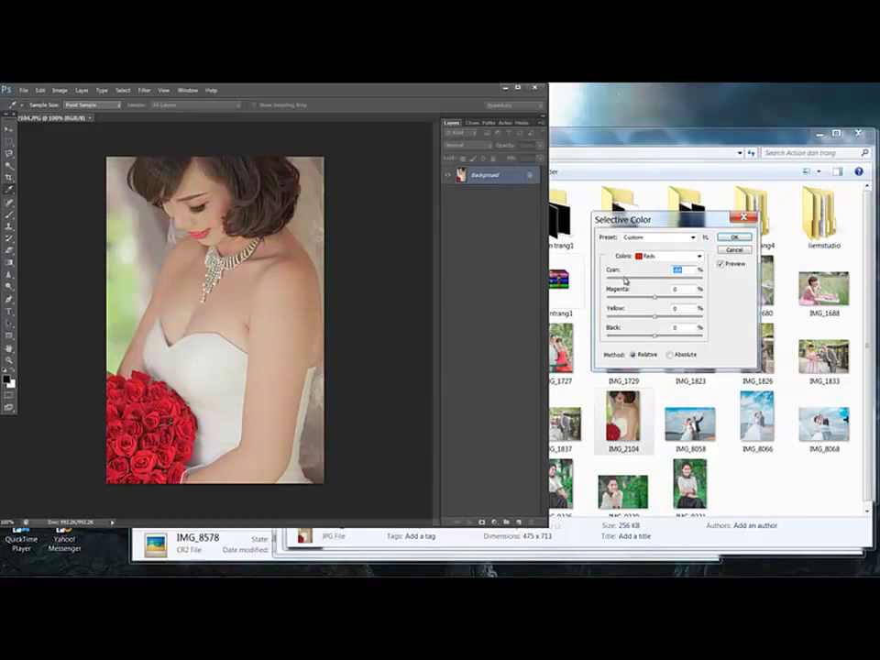
drag(653, 297, 667, 303)
key(Tab)
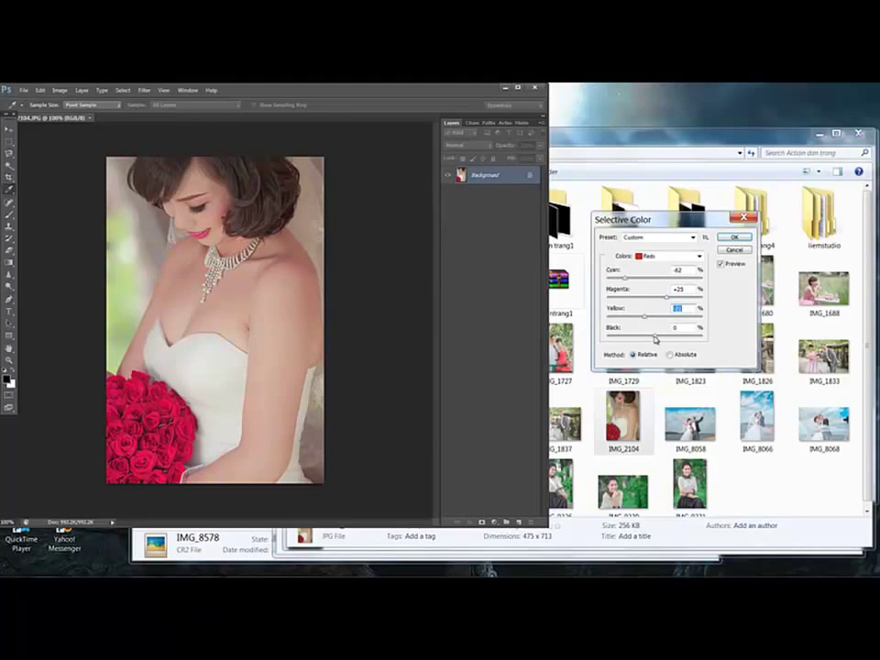
key(Tab)
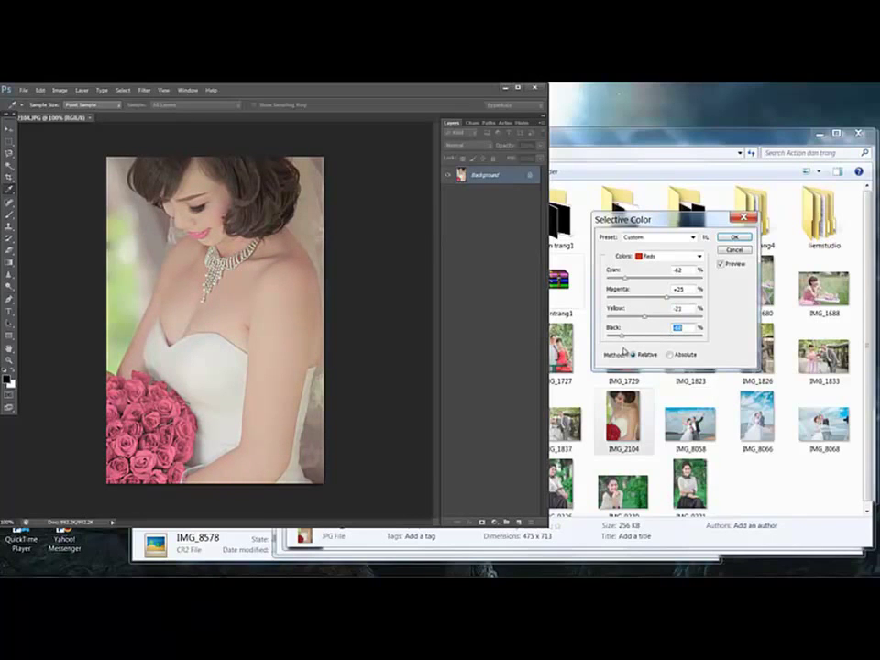
click(737, 238)
key(z)
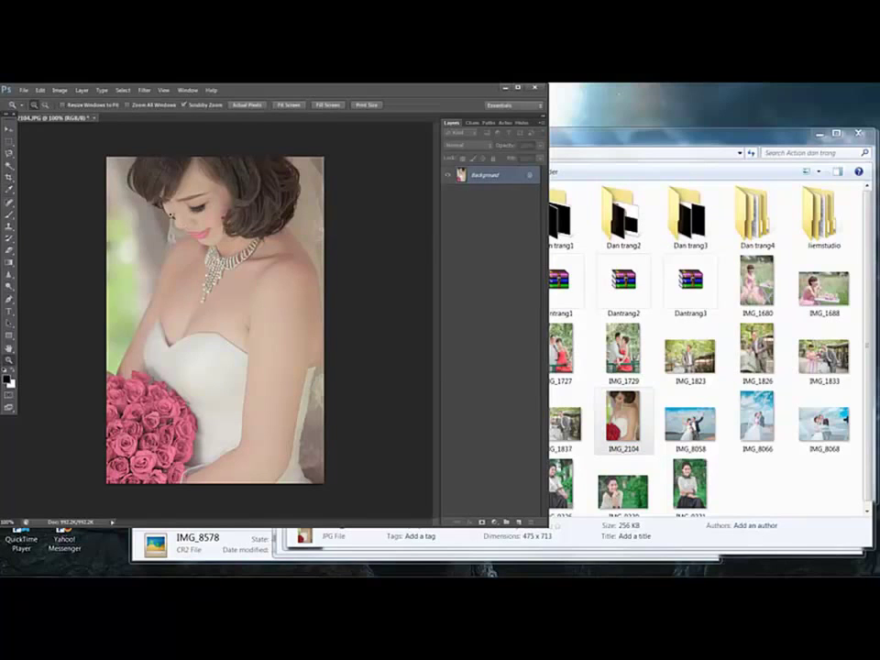
click(94, 120)
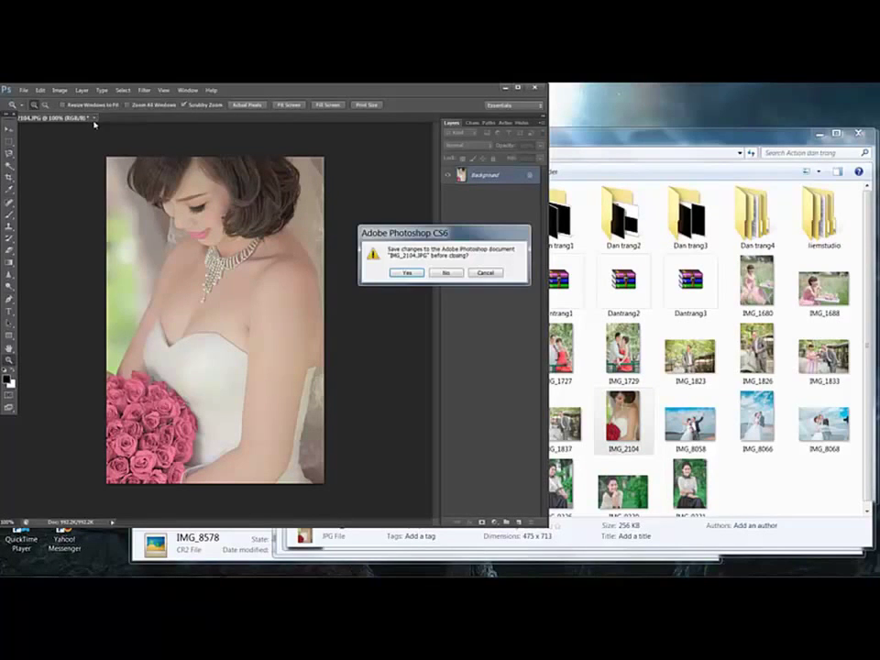
click(444, 272)
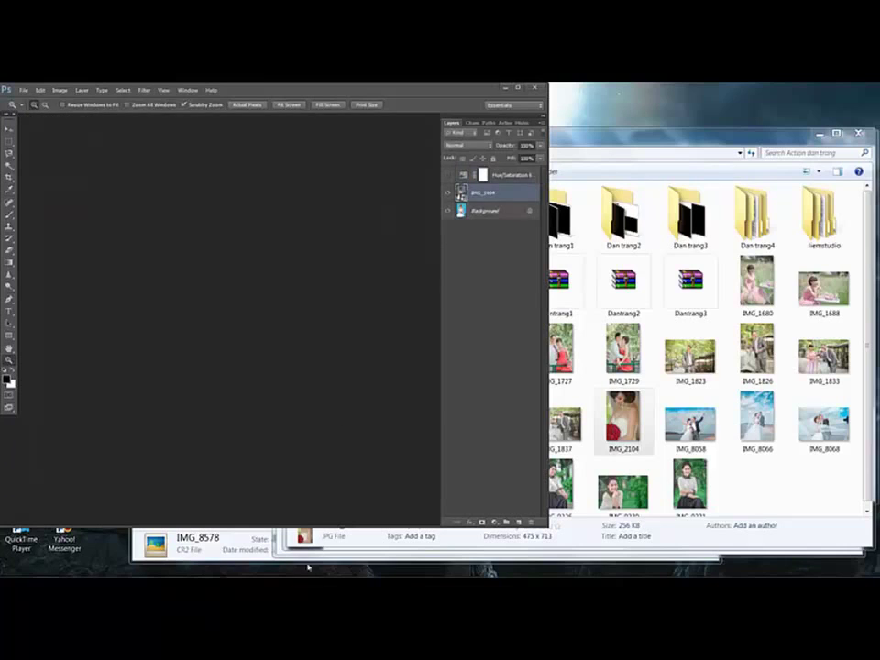
Highlight the sea-and-sky note on Cyan and Blue channels, then open IMG_8578 in Photoshop.
click(239, 566)
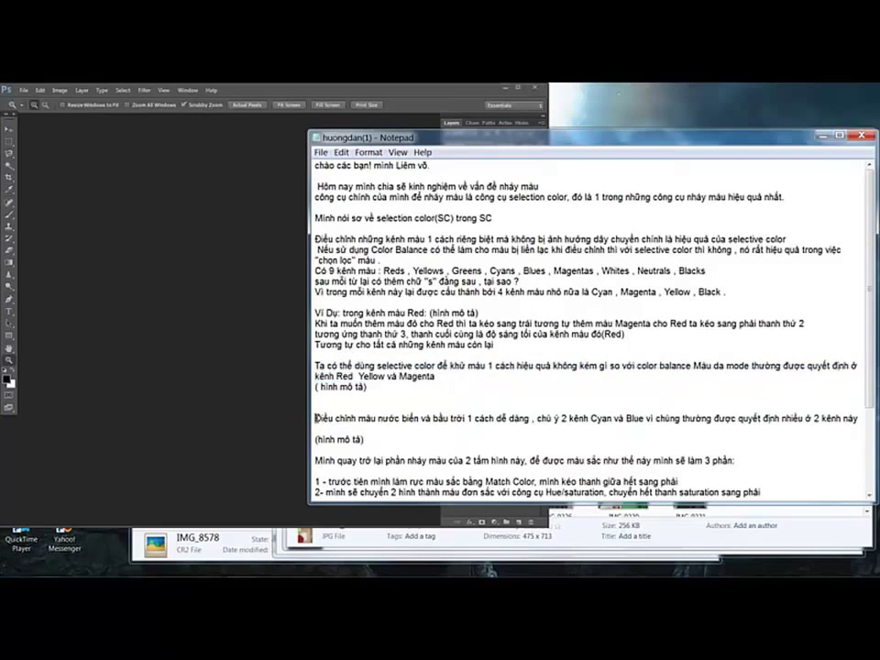
drag(315, 417, 858, 419)
drag(315, 418, 592, 421)
mouse_move(661, 424)
mouse_down()
mouse_move(736, 427)
mouse_move(736, 437)
mouse_up()
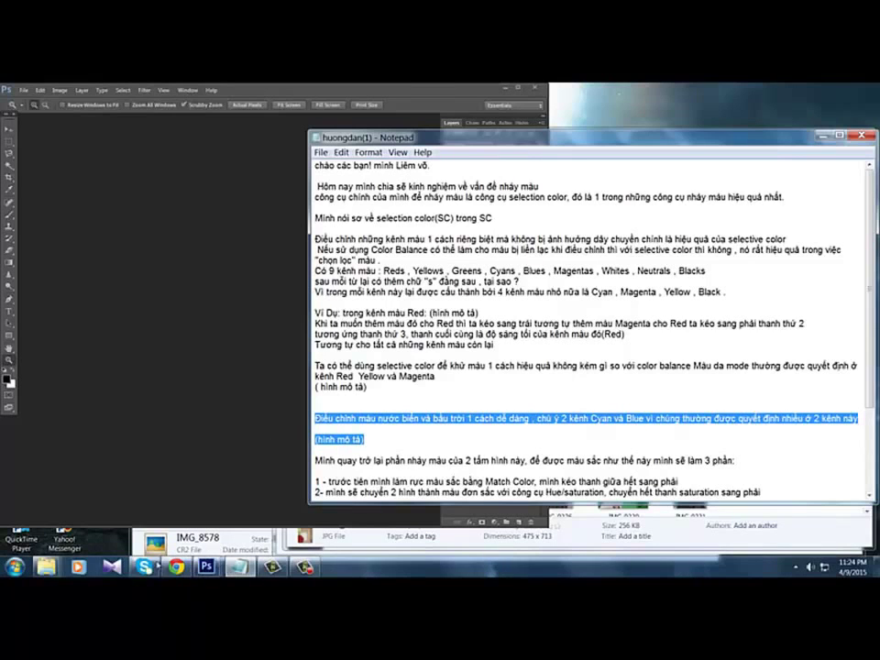
mouse_move(46, 566)
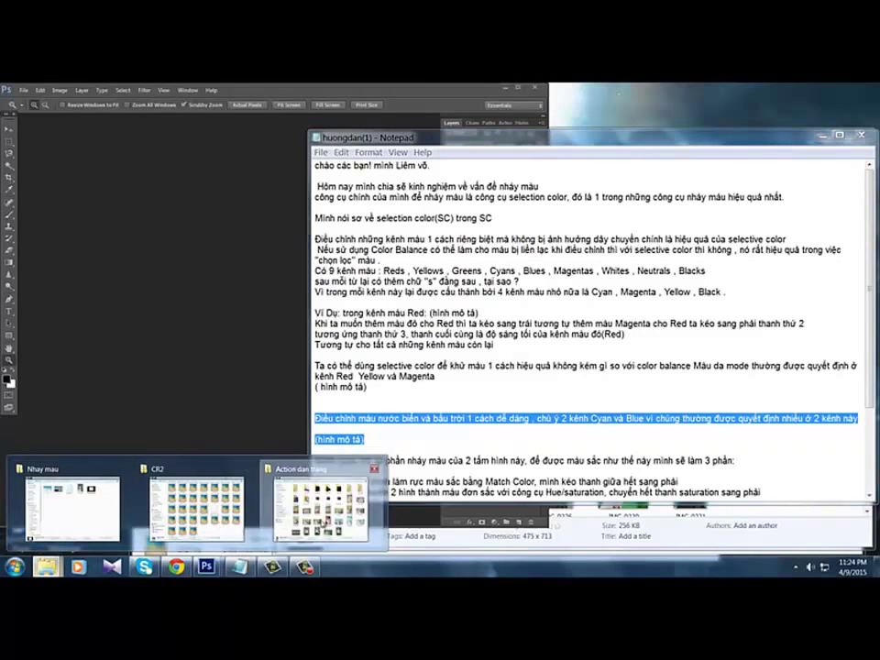
click(321, 521)
mouse_move(421, 490)
mouse_down()
mouse_move(179, 412)
mouse_move(186, 287)
mouse_up()
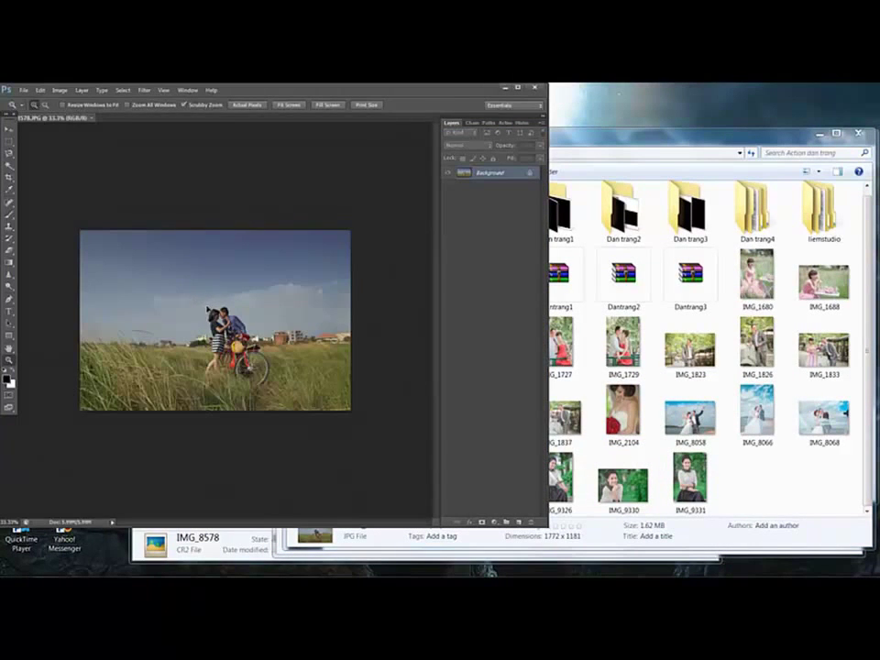
In Selective Color, set Cyans to cyan +100 and reduce their magenta.
key(F2)
click(633, 259)
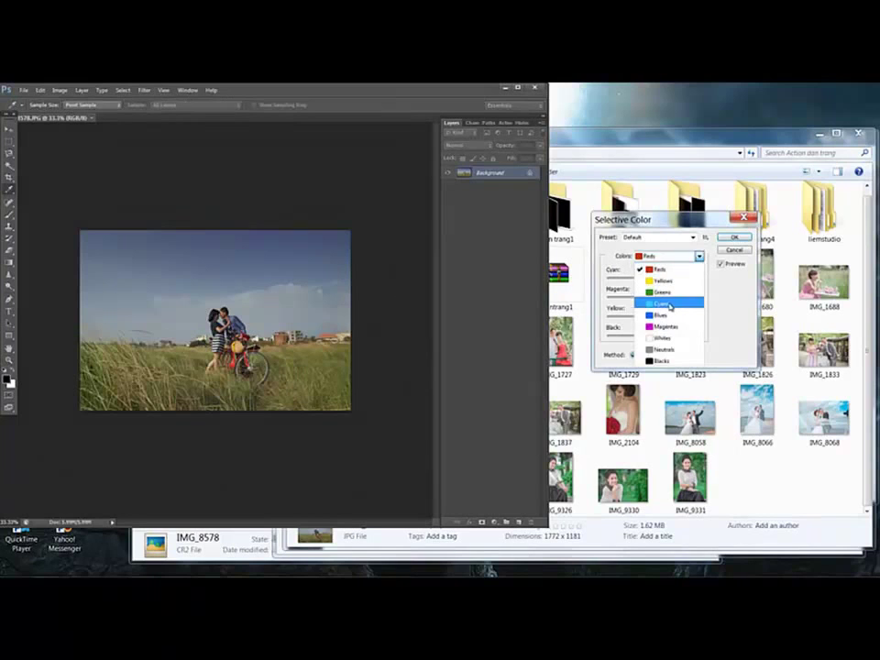
click(662, 303)
drag(656, 280, 709, 286)
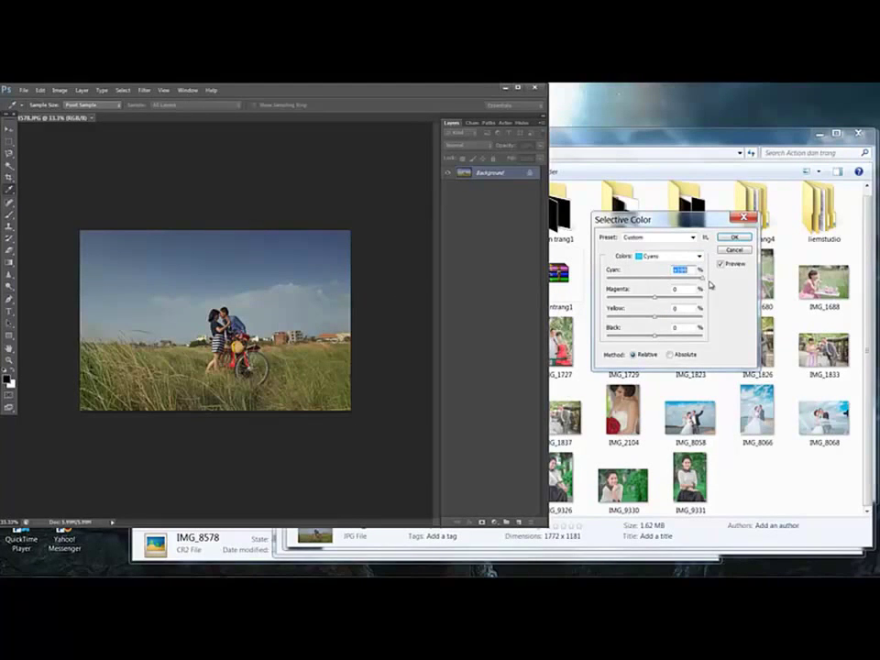
mouse_move(653, 298)
mouse_down()
mouse_move(606, 299)
mouse_move(620, 297)
mouse_move(621, 318)
mouse_move(636, 335)
mouse_up()
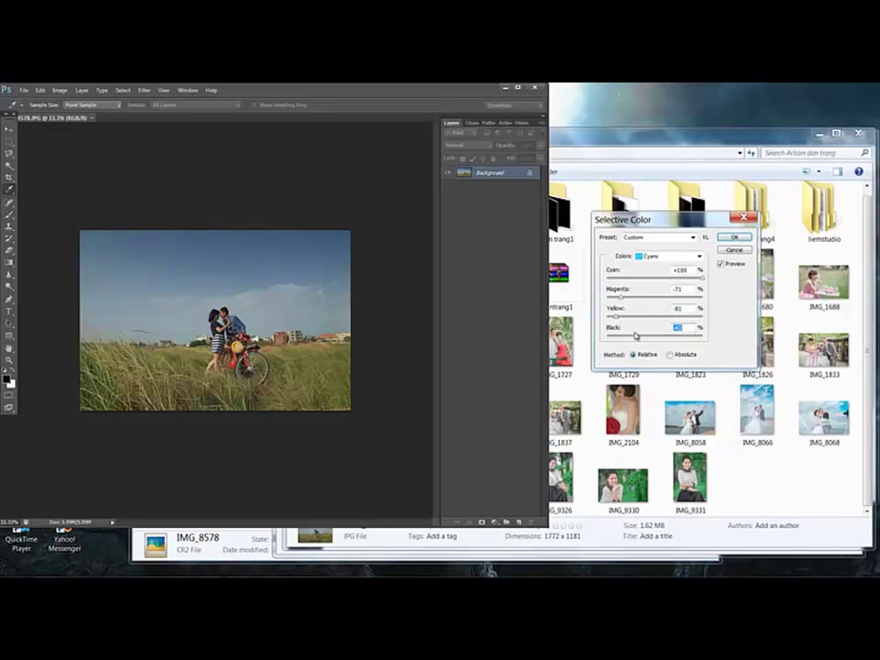
Set Blues to Cyan +81, Magenta -56, Yellow -90, Black -4, apply, and close IMG_8578 unsaved.
click(660, 256)
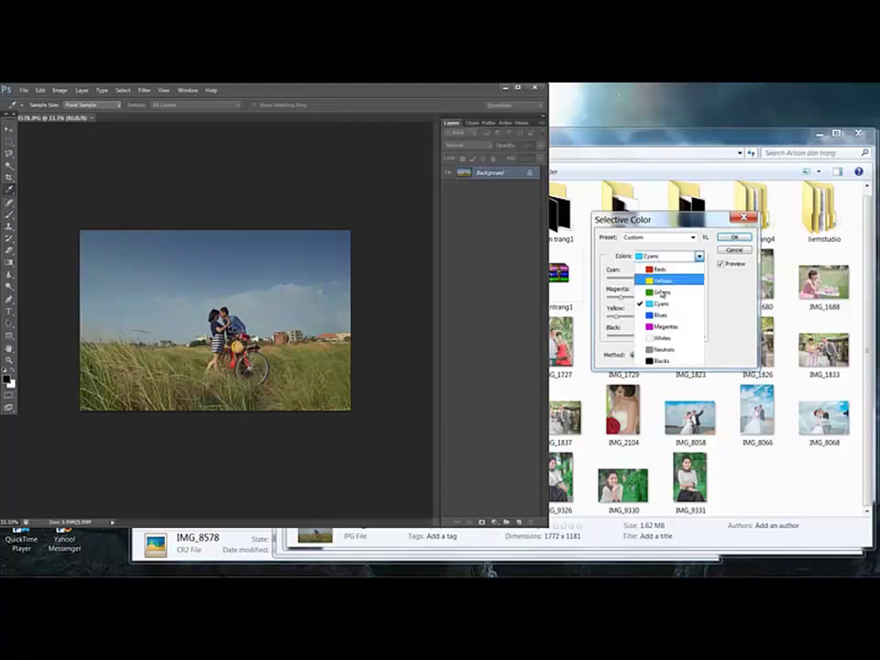
click(660, 315)
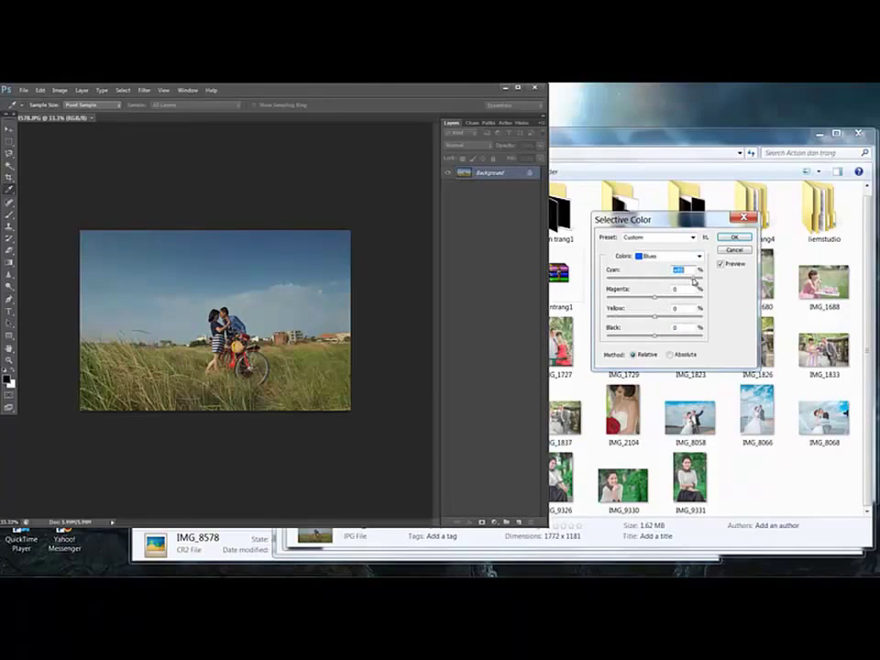
mouse_move(653, 299)
mouse_down()
mouse_move(629, 299)
mouse_move(664, 299)
mouse_move(630, 300)
mouse_move(620, 318)
mouse_move(609, 316)
mouse_move(694, 335)
mouse_move(653, 335)
mouse_up()
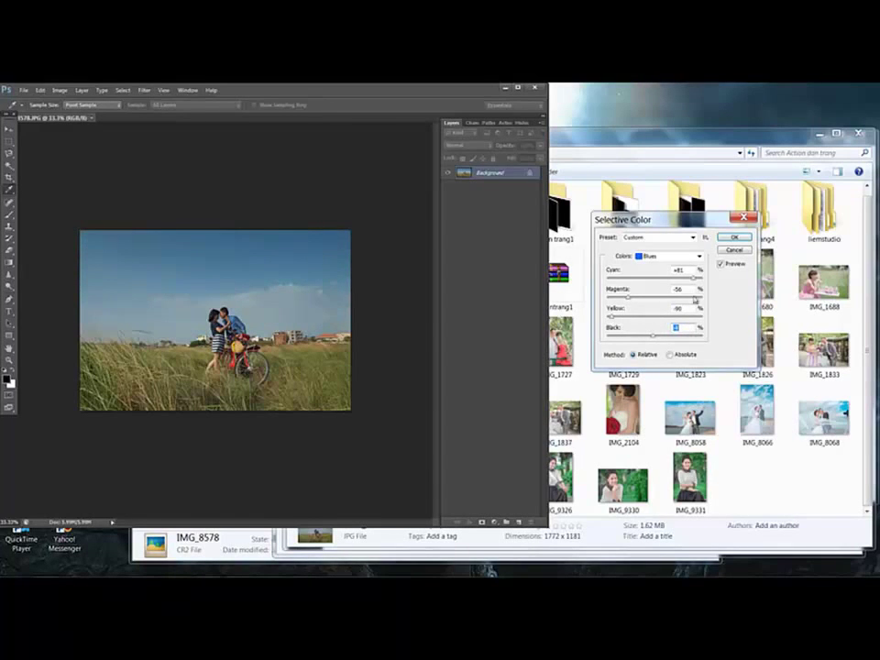
click(720, 265)
click(721, 265)
key(ctrl+plus)
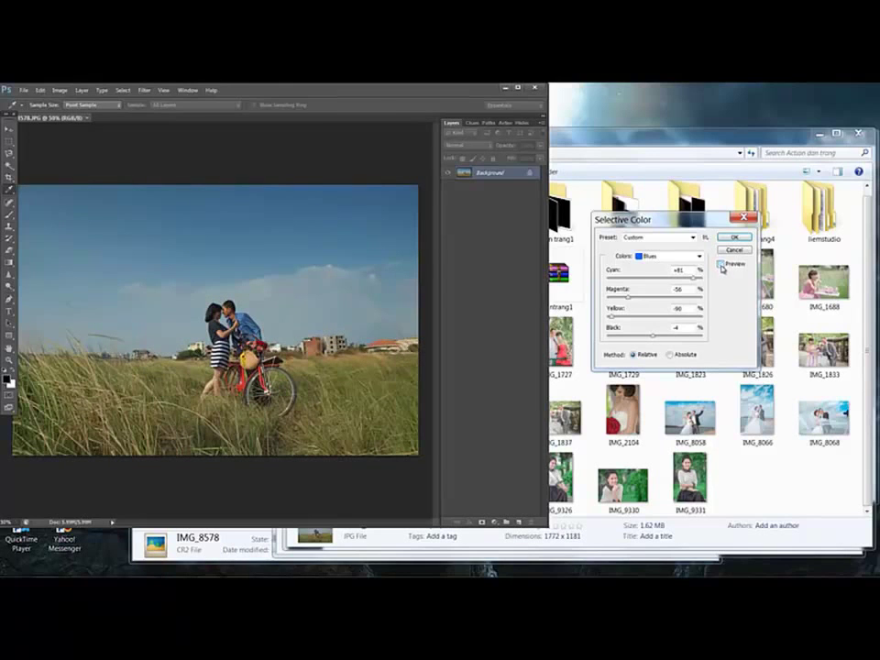
click(722, 266)
key(Return)
key(z)
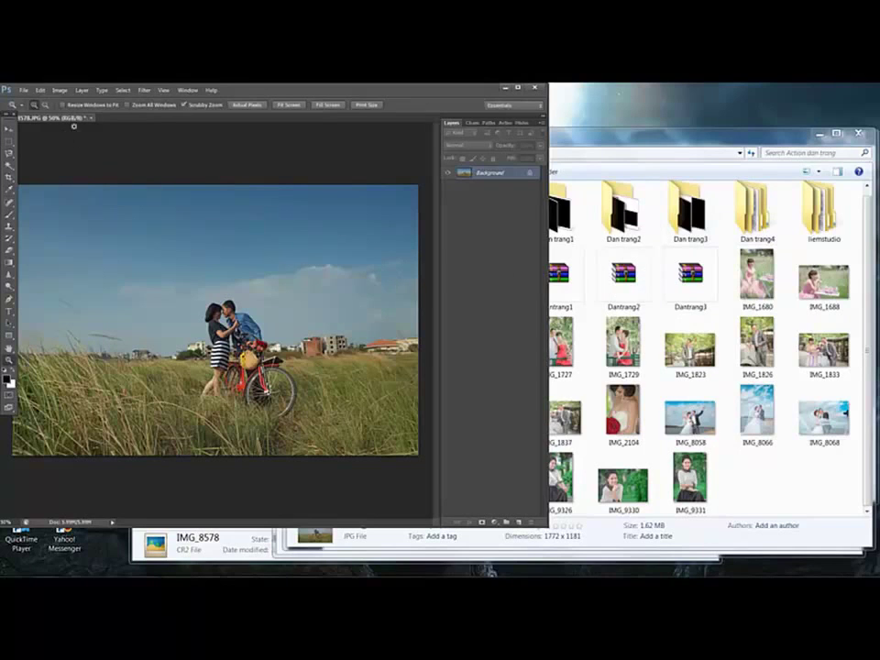
click(90, 118)
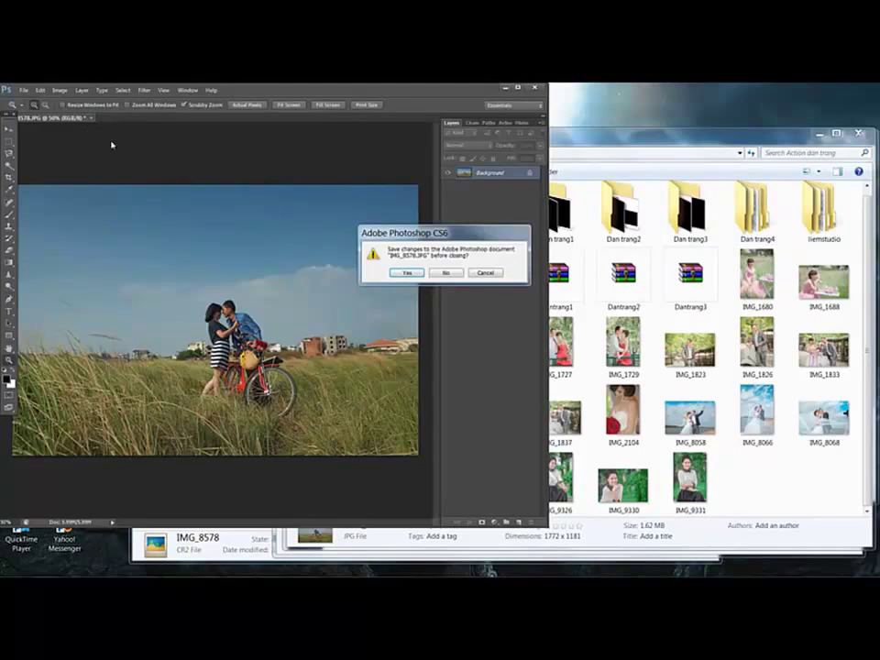
click(446, 273)
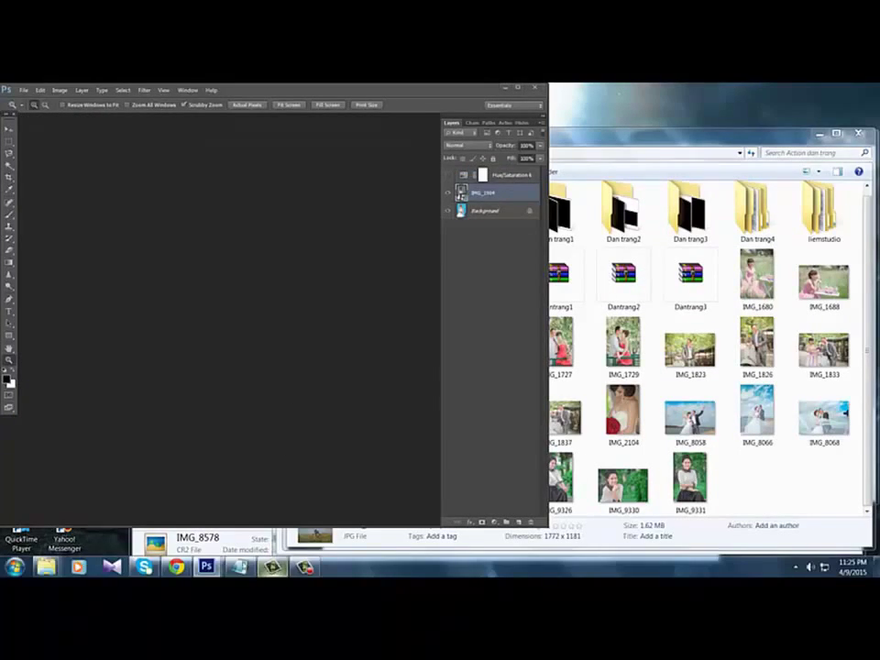
Highlight the 'Mình quay trở lại…3 phần' plan line in the notes, then return to Photoshop.
click(238, 565)
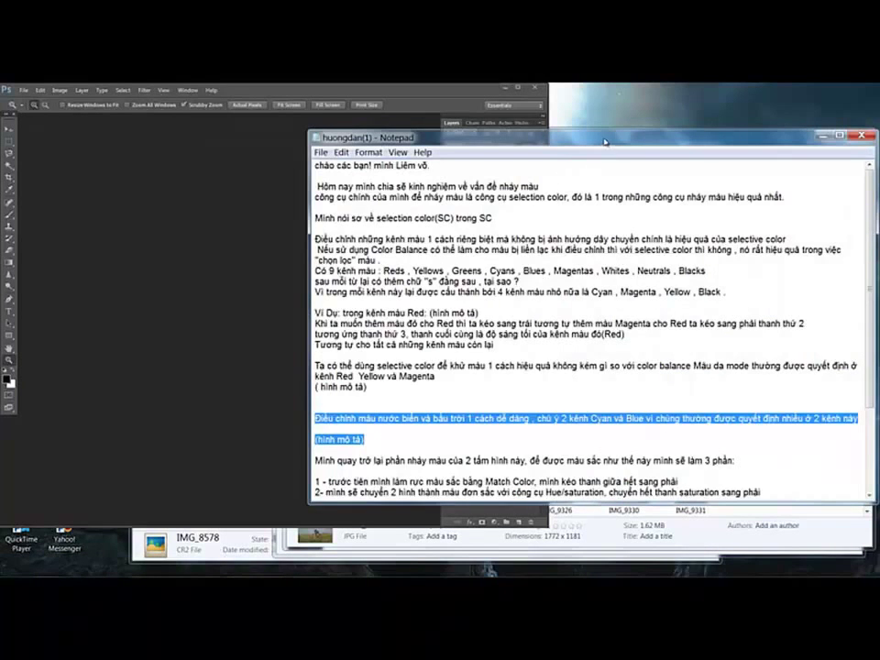
drag(572, 136, 516, 110)
scroll(483, 337, down, 2)
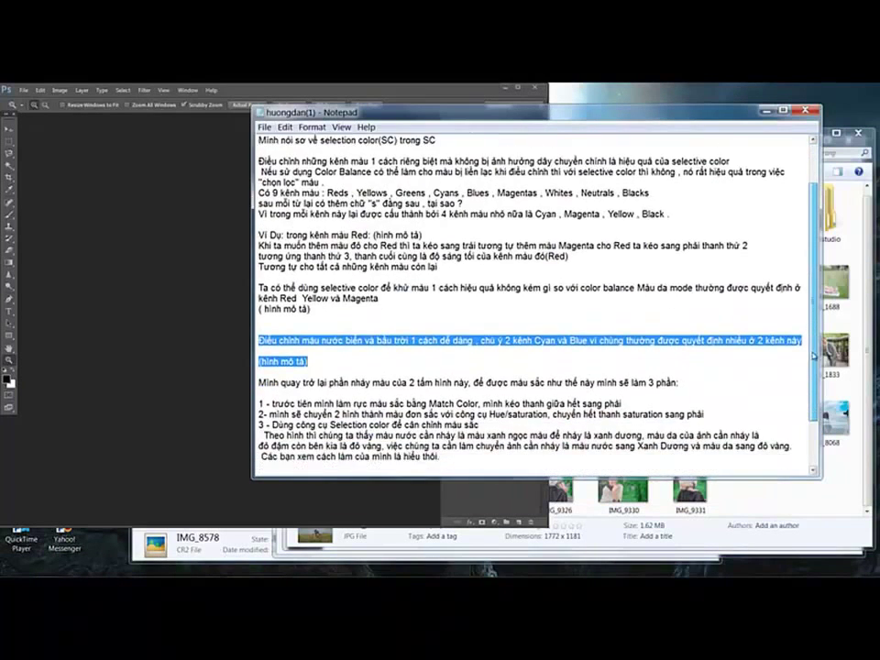
scroll(483, 338, down, 2)
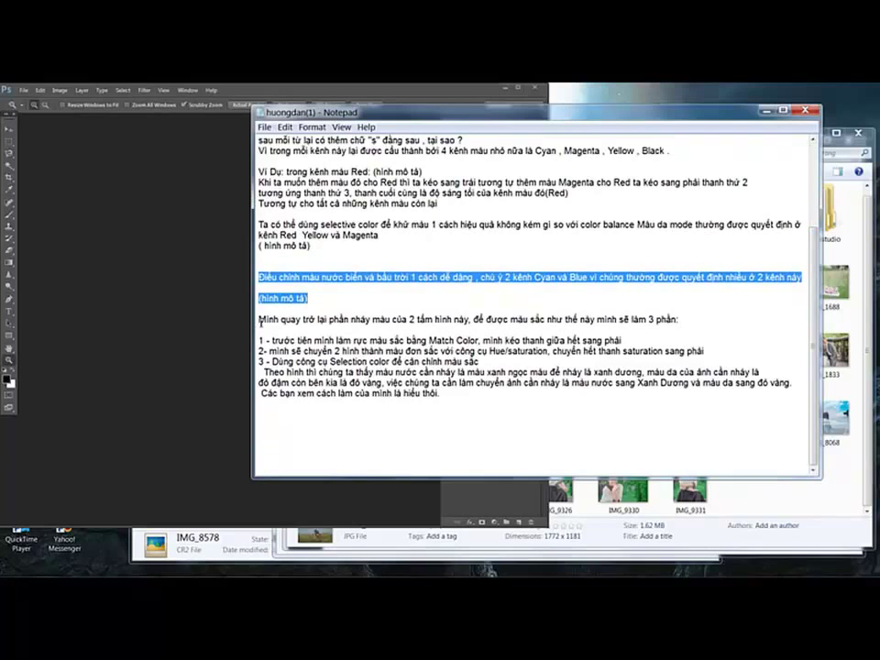
drag(260, 319, 684, 319)
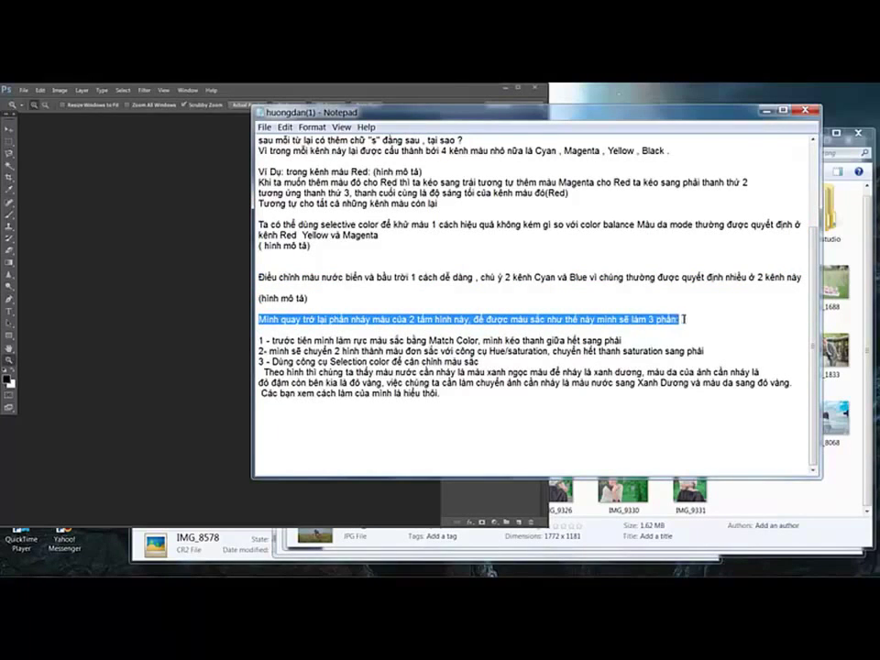
click(205, 373)
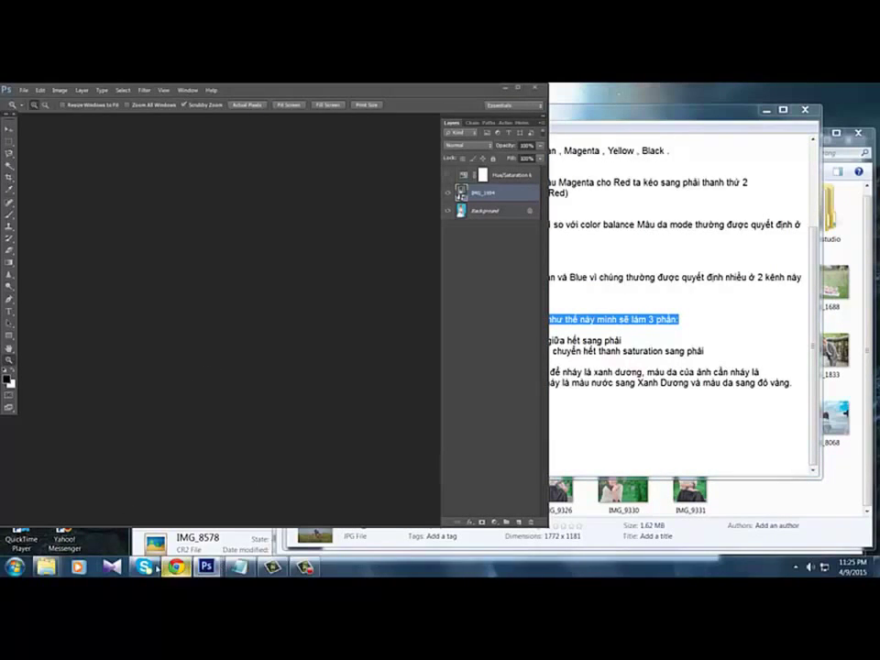
Arrange the IMG_1904 match color and 30.jpg beach photo windows side by side.
mouse_move(207, 565)
click(312, 508)
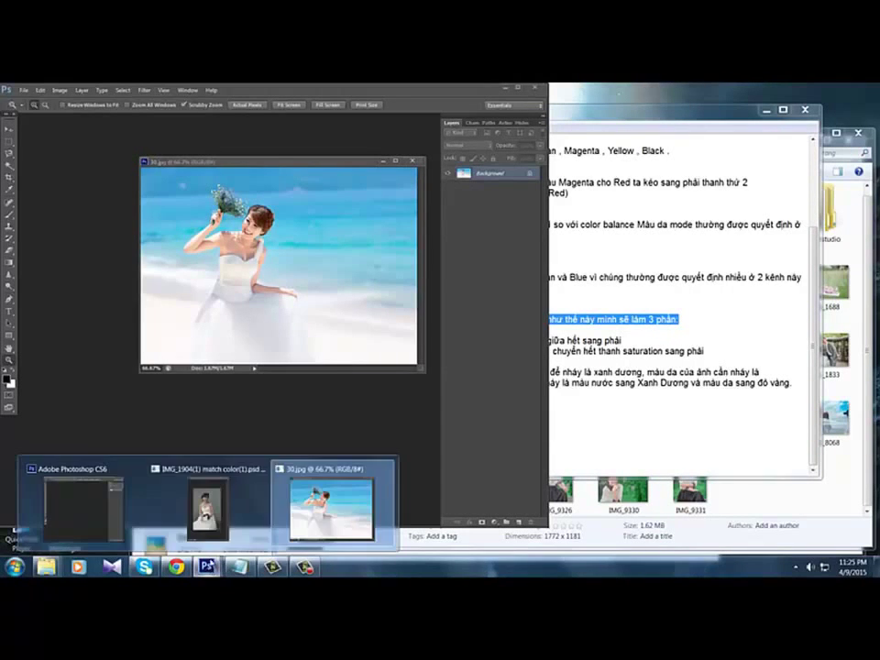
click(209, 500)
click(343, 170)
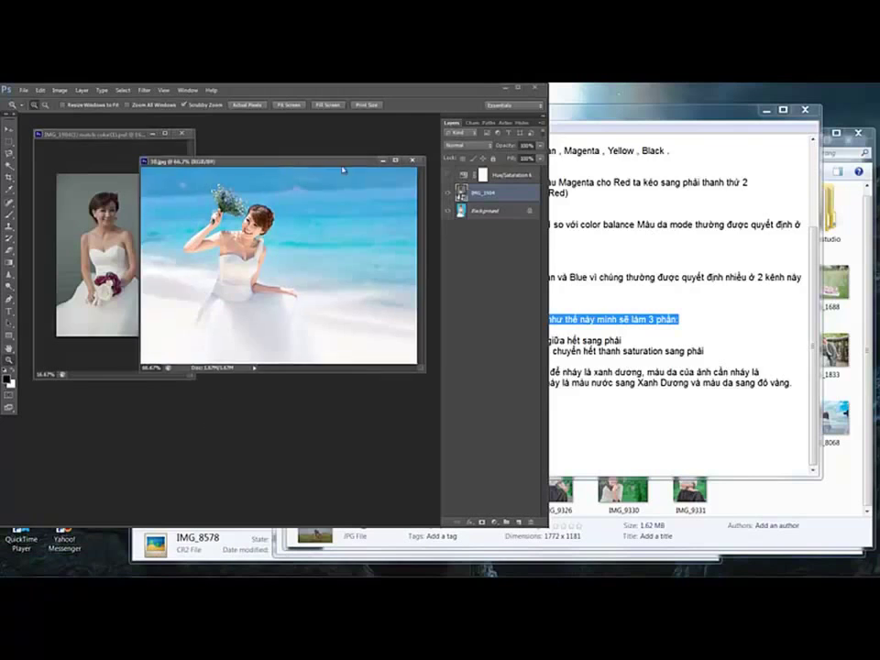
drag(342, 170, 405, 169)
click(150, 135)
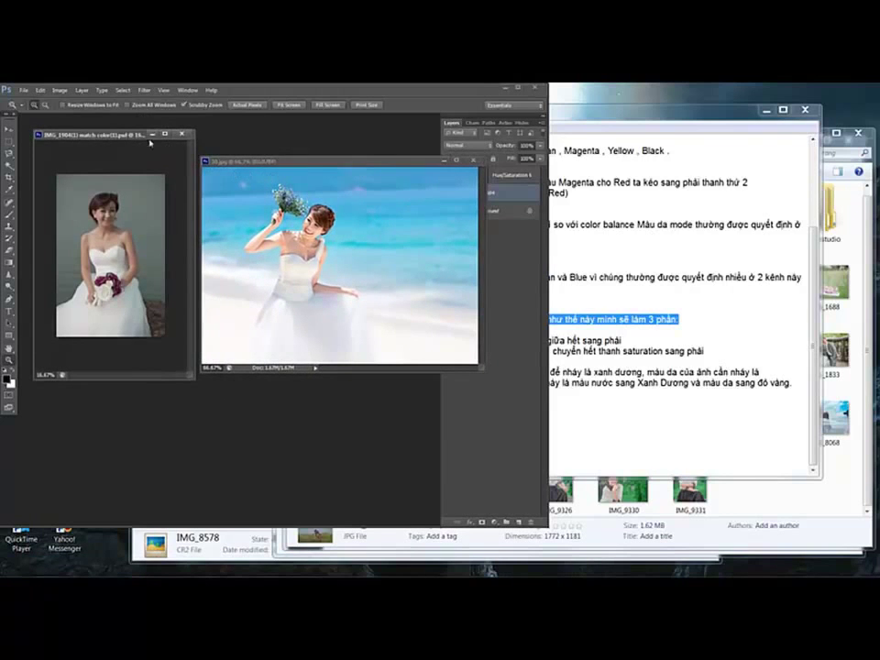
drag(121, 139, 102, 140)
drag(330, 162, 299, 160)
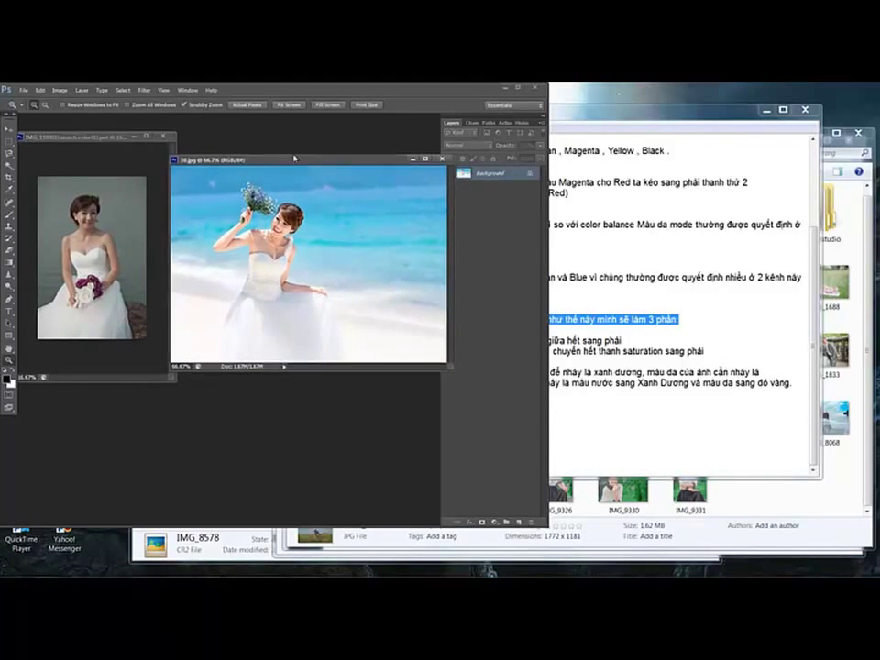
click(102, 140)
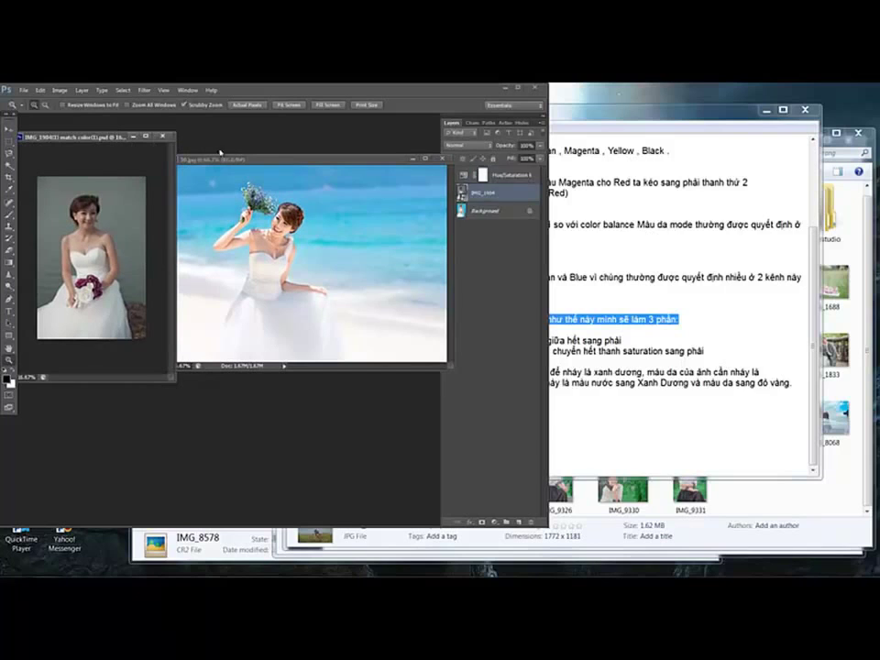
click(417, 160)
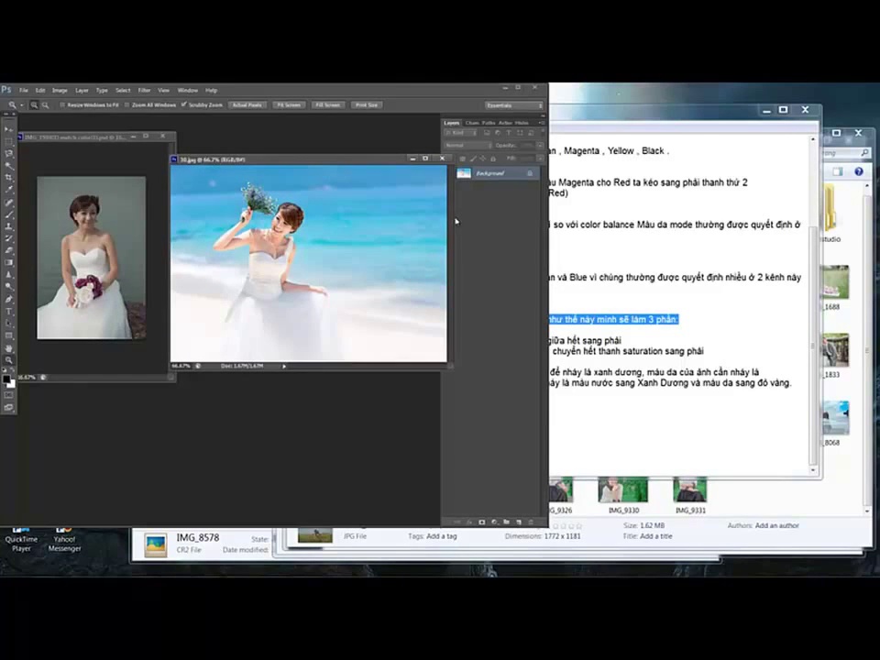
drag(440, 223, 415, 223)
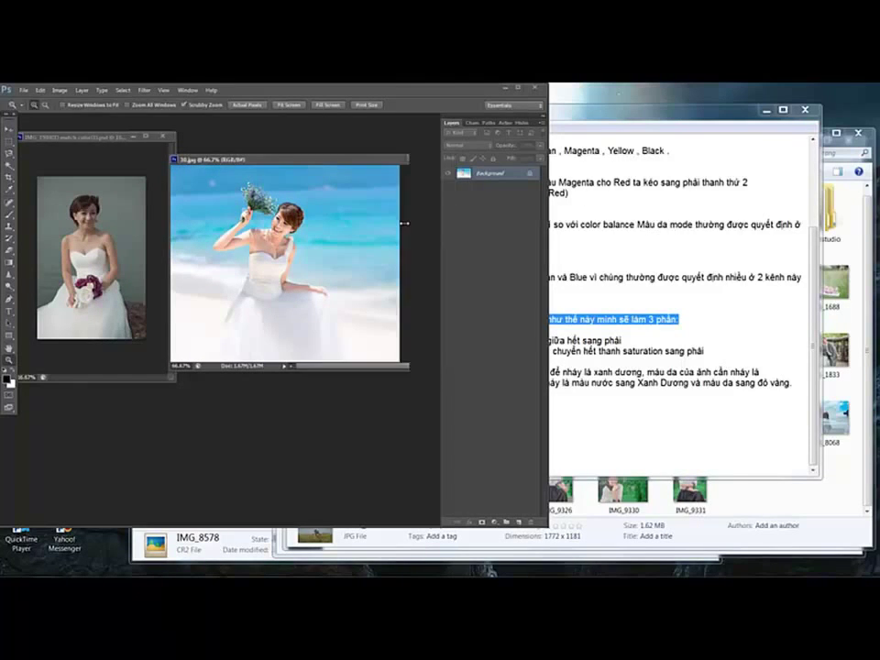
drag(267, 161, 262, 161)
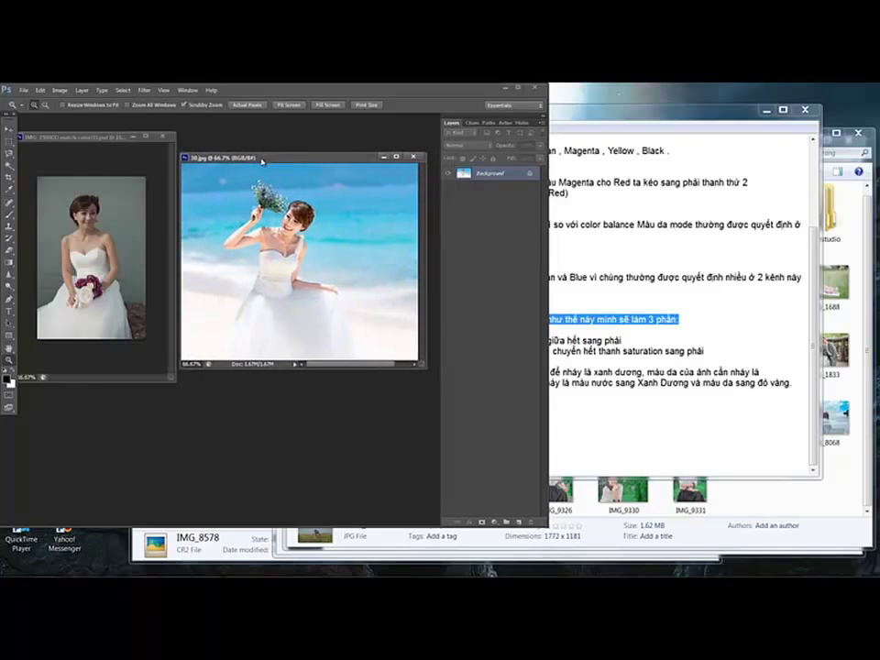
click(108, 138)
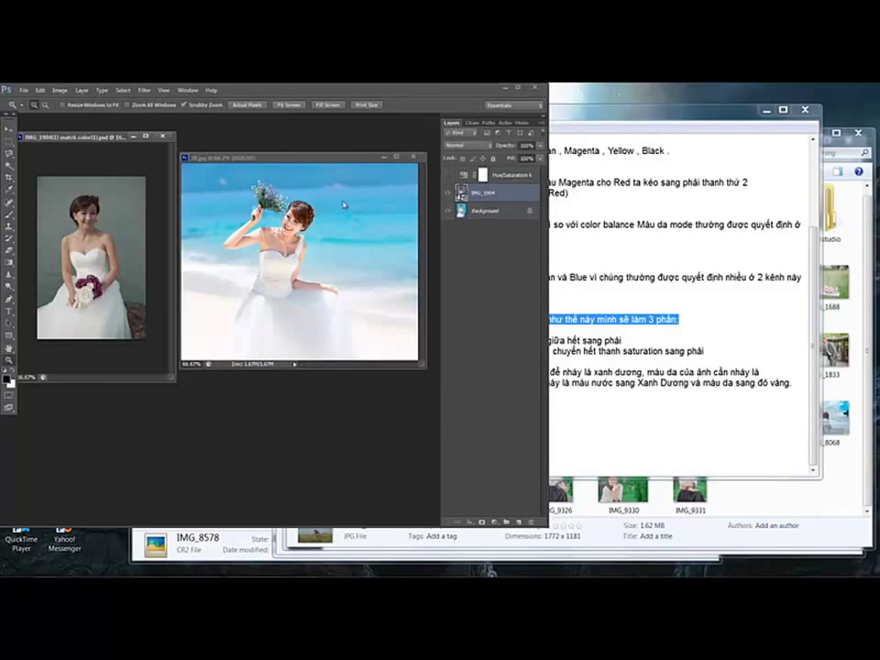
Toggle the IMG_1904 layer off and on to compare, select the Hue/Saturation mask, then return to the notes.
click(449, 194)
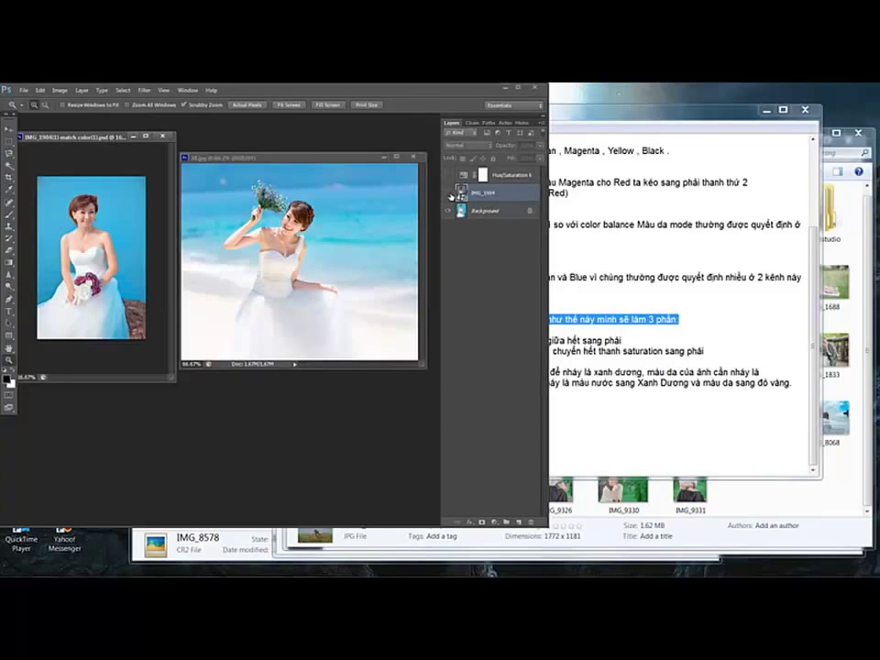
click(449, 194)
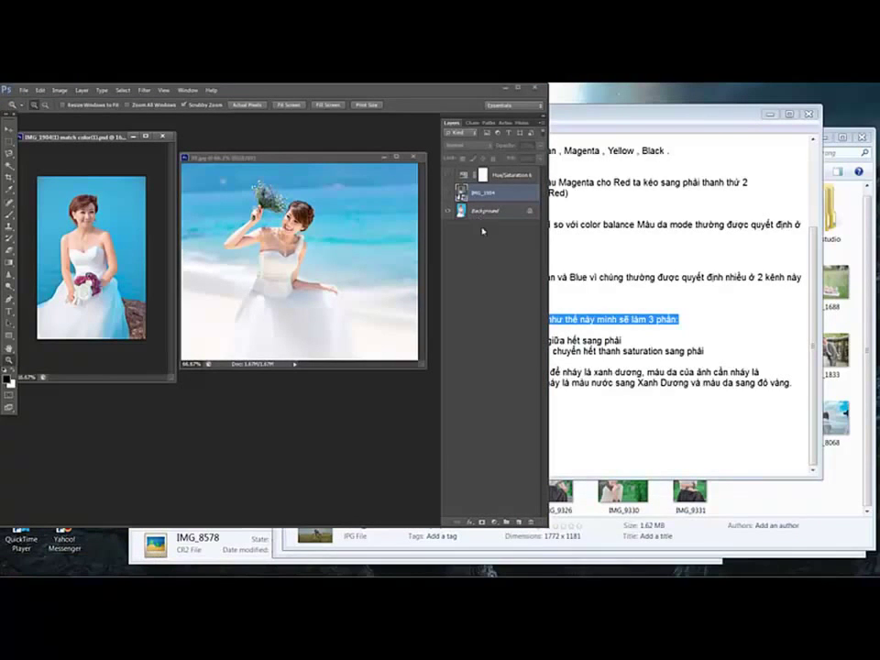
click(483, 174)
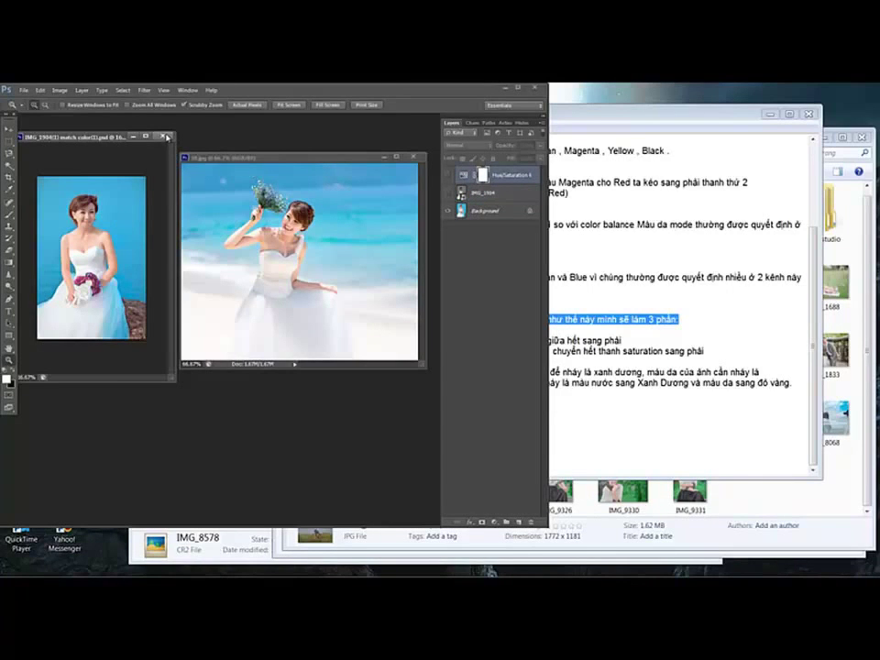
click(587, 434)
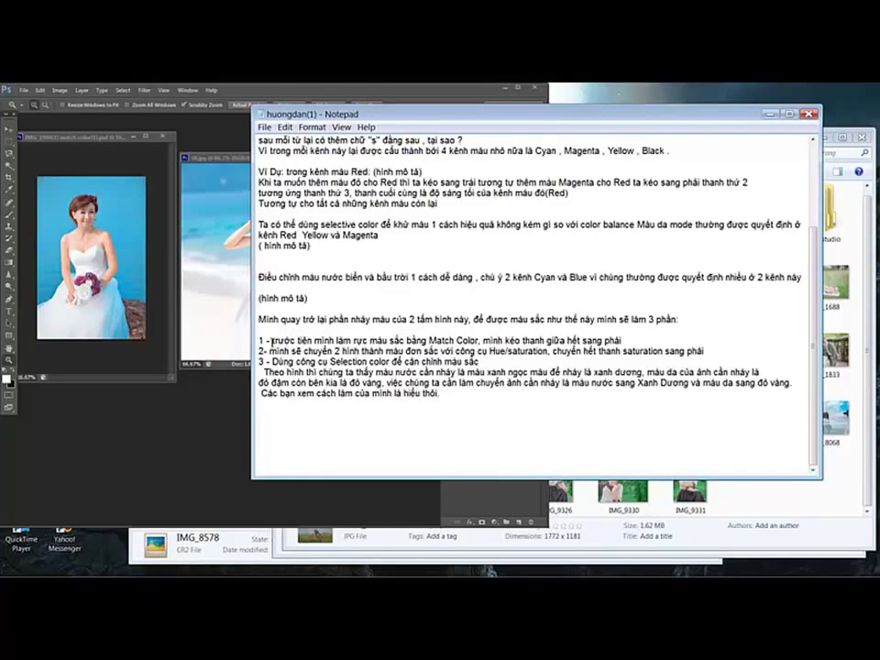
Highlight step 1 on Match Color, then close IMG_1904 without saving.
drag(273, 341, 625, 341)
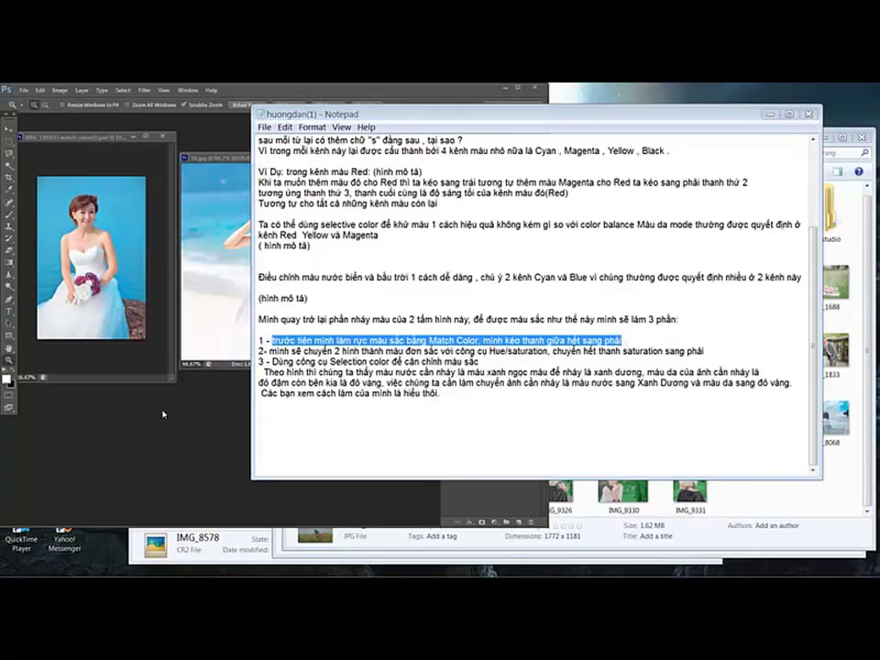
click(121, 311)
click(108, 267)
click(163, 136)
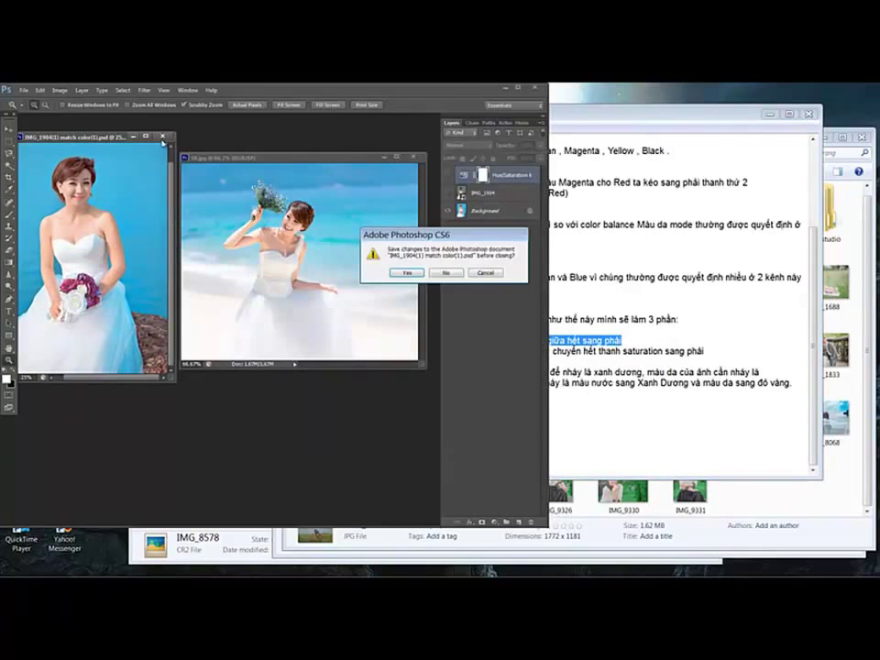
click(445, 272)
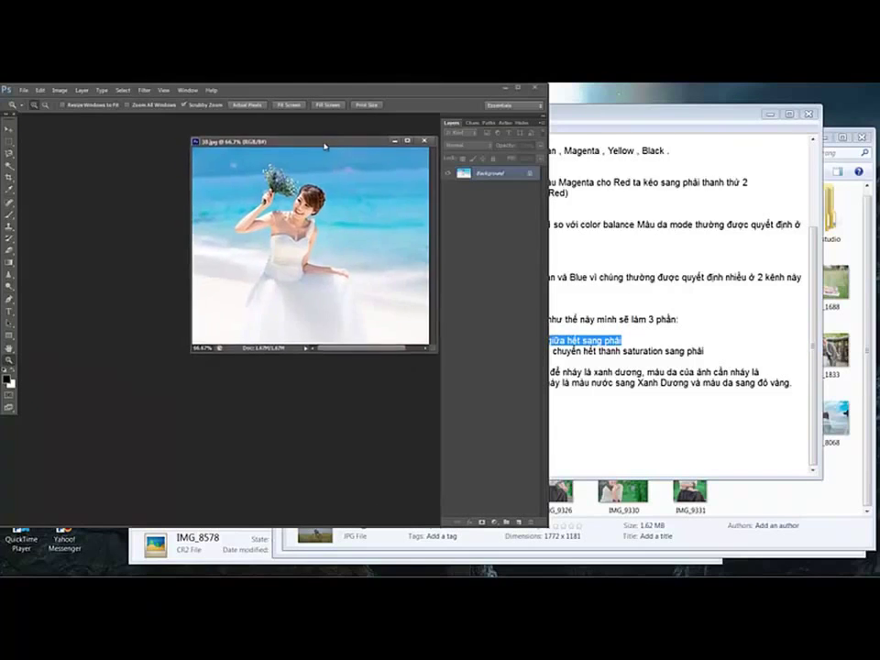
Move the 30.jpg window up and switch to the Nhay mau folder.
drag(305, 158, 309, 136)
key(alt+Tab)
key(alt+Tab)
key(alt+Tab)
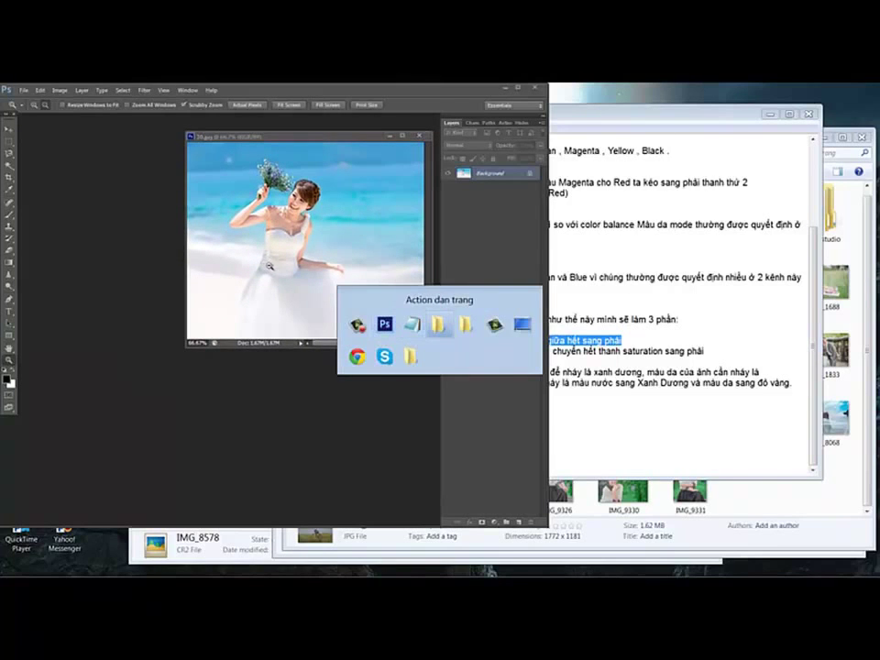
key(alt+Tab)
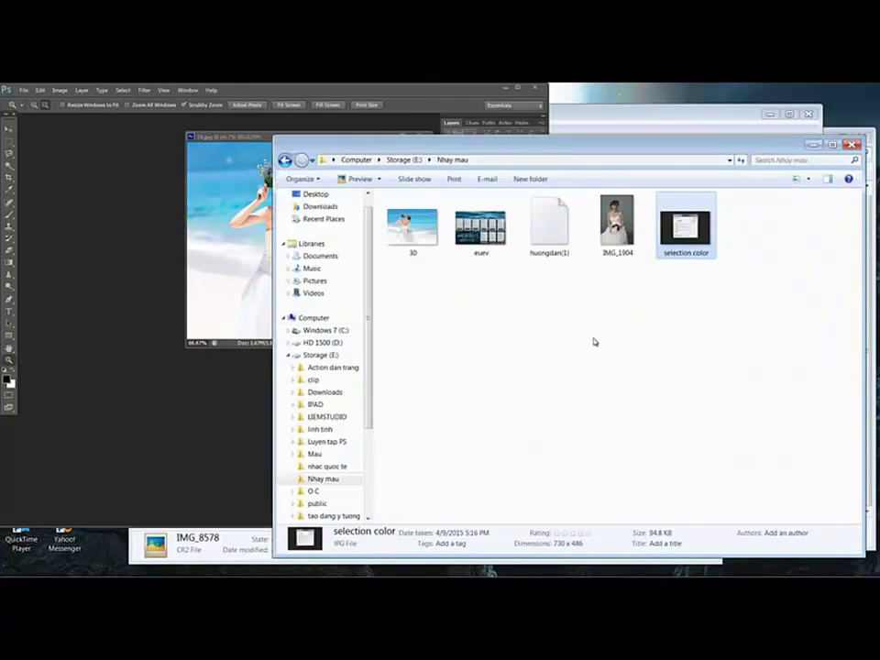
Open IMG_1904 from the Nhay mau folder into Photoshop as a floating document window.
click(593, 341)
key(Left)
drag(616, 225, 174, 247)
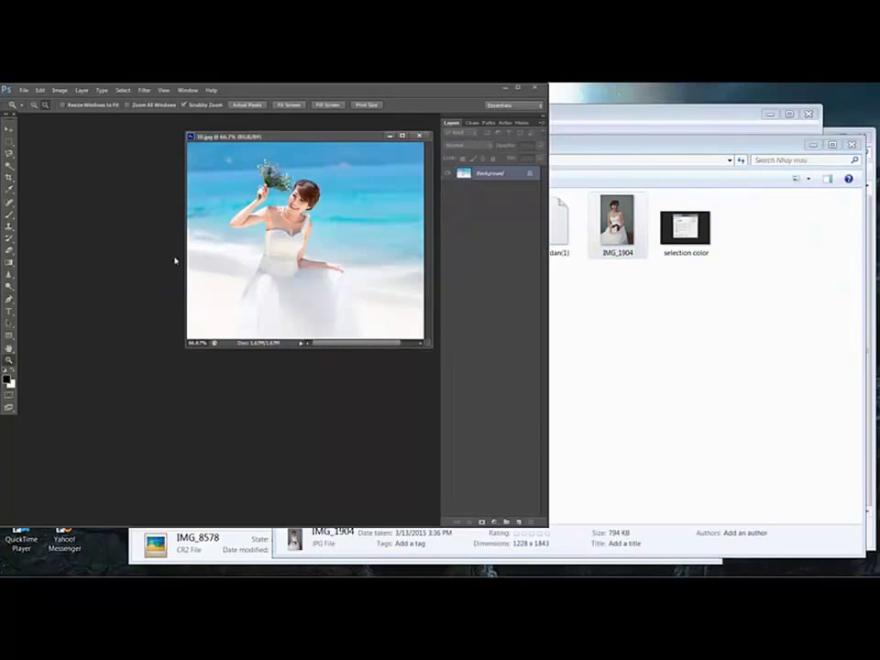
drag(70, 120, 153, 150)
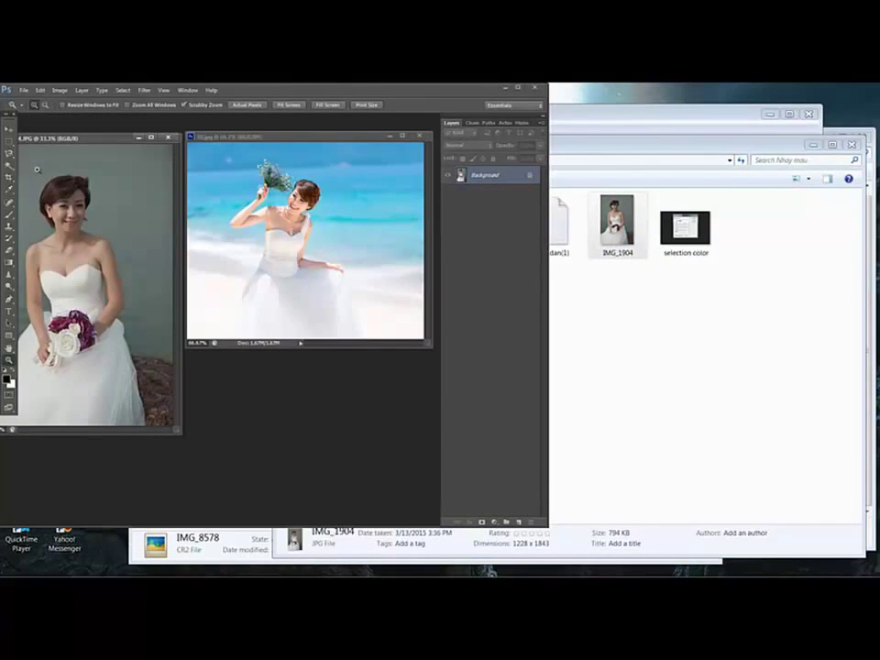
Go full screen and arrange IMG_1904 beside the beach photo, with the Layers panel showing.
key(Tab)
drag(275, 136, 363, 148)
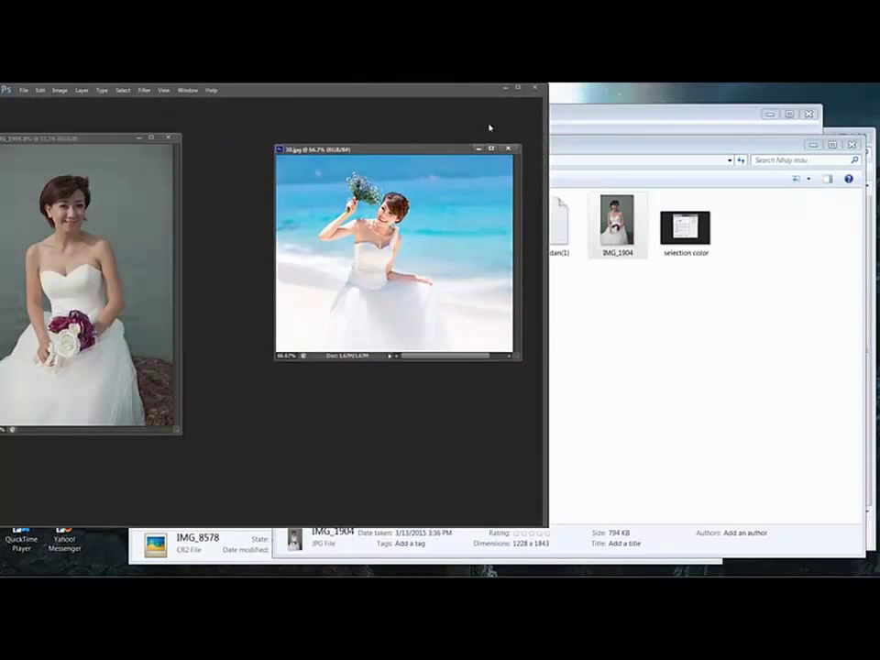
key(f)
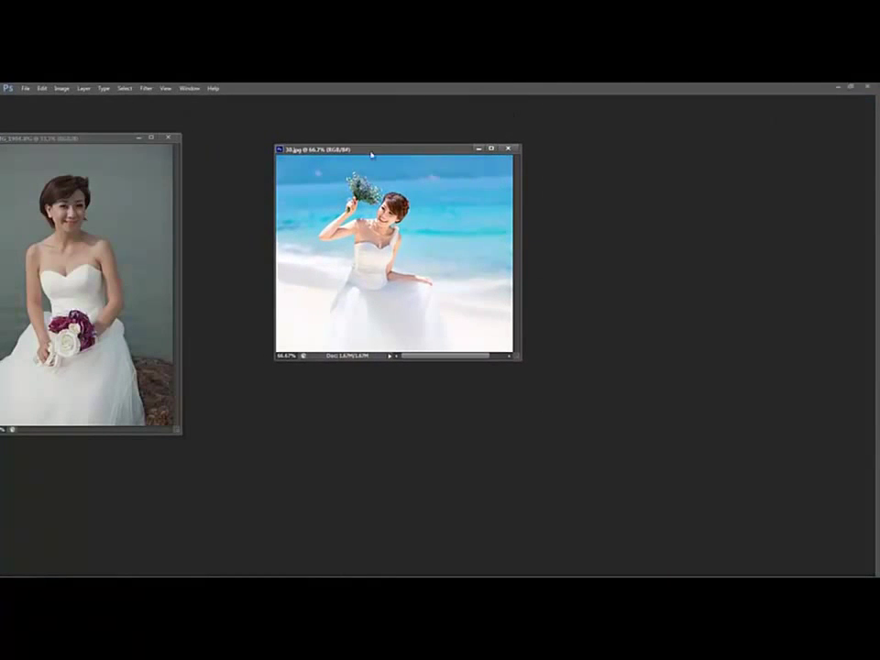
drag(385, 152, 508, 166)
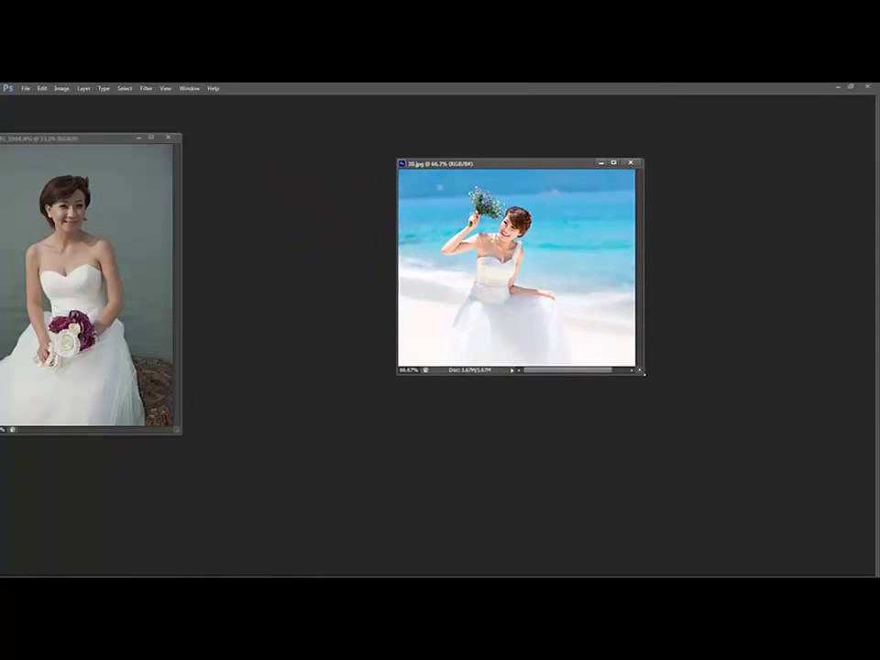
drag(643, 373, 711, 468)
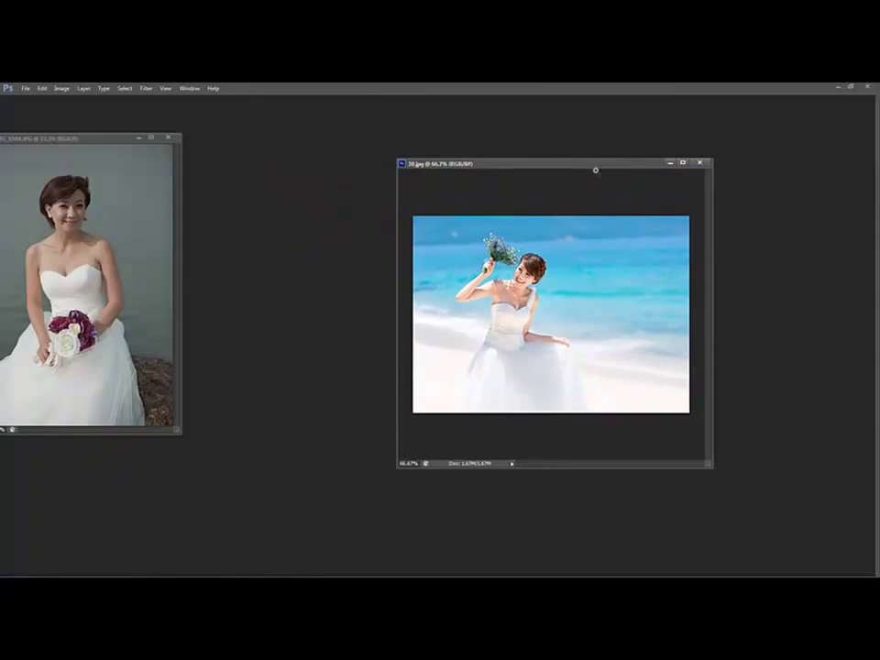
drag(594, 170, 541, 165)
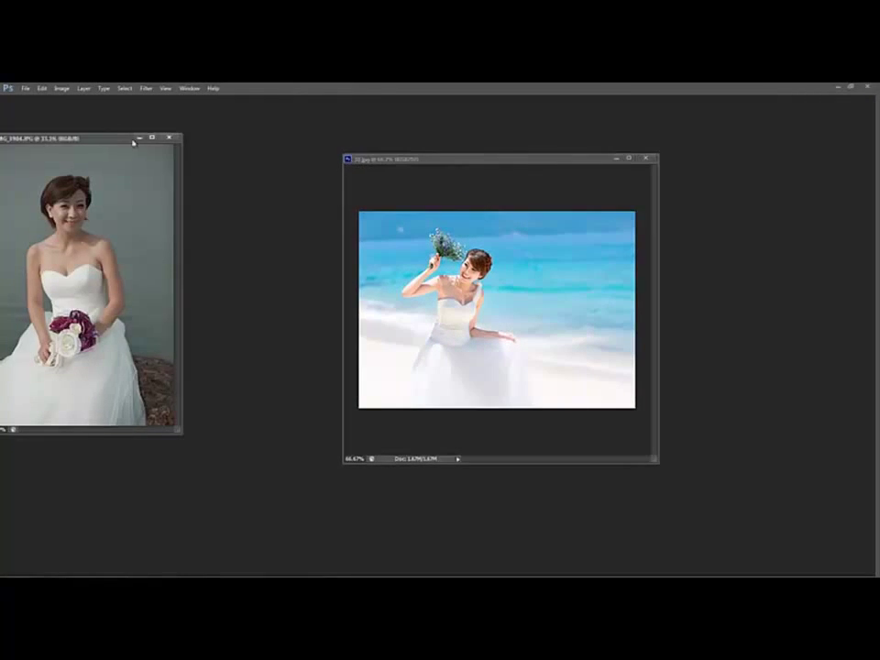
drag(134, 140, 233, 144)
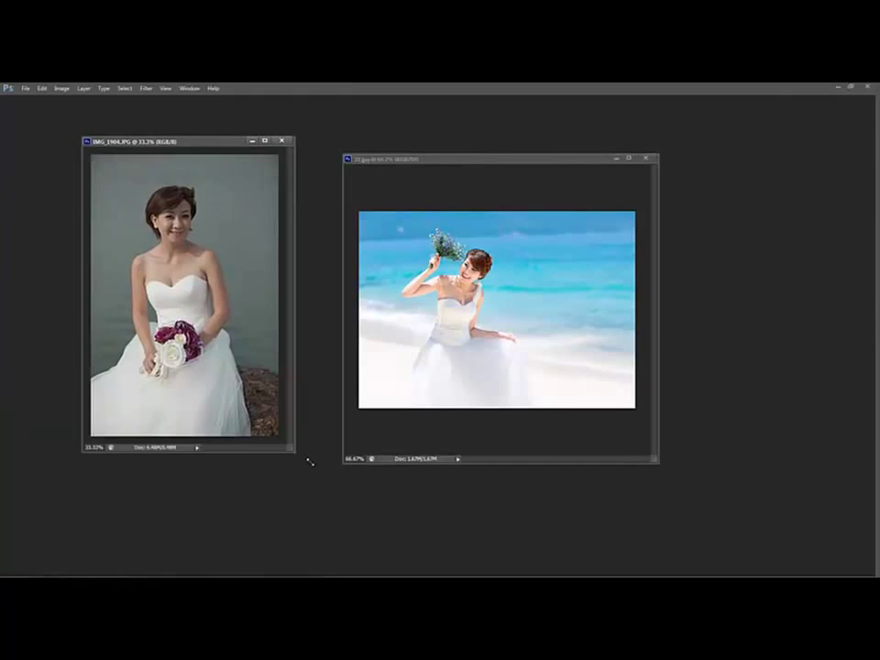
drag(279, 434, 320, 482)
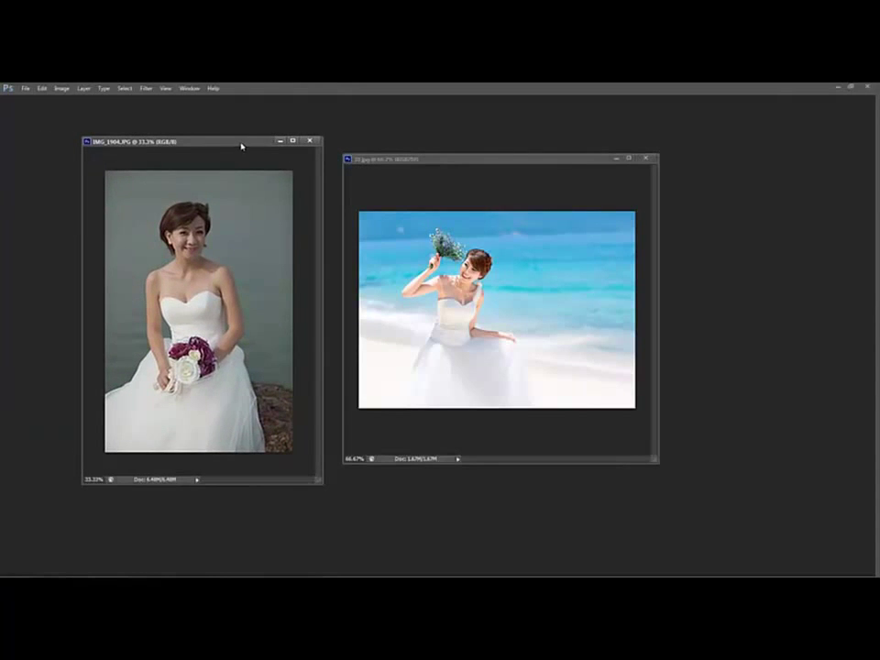
drag(241, 145, 209, 142)
drag(509, 161, 483, 157)
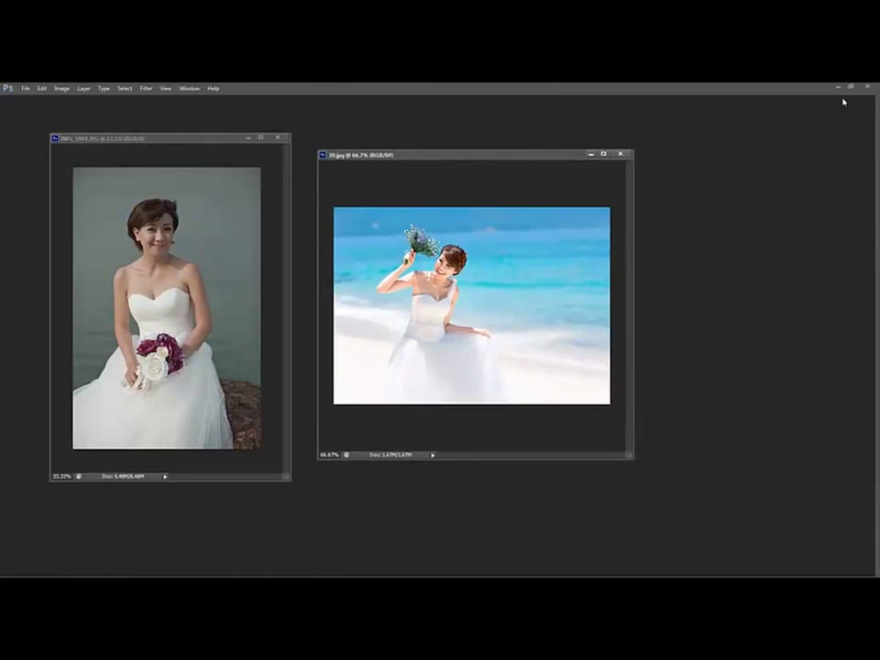
key(F7)
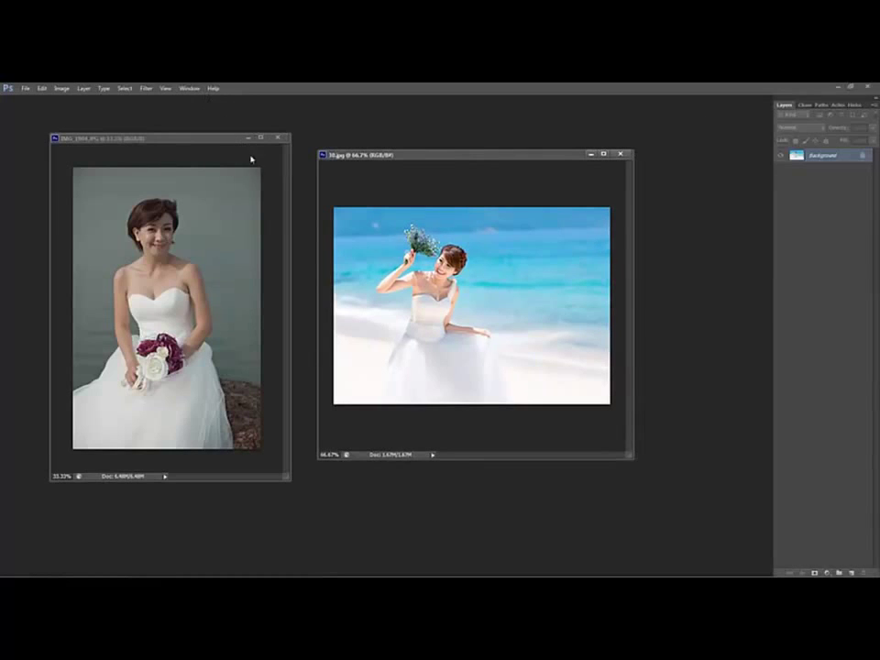
Apply Match Color to the IMG_1904 portrait with Color Intensity at its maximum.
click(143, 143)
click(62, 88)
mouse_move(88, 120)
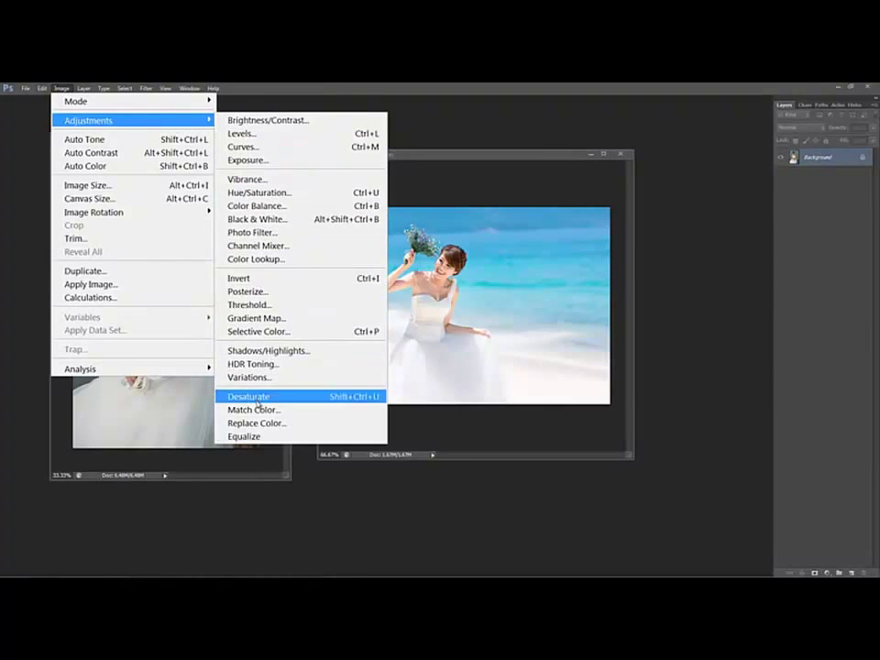
click(240, 410)
double_click(604, 249)
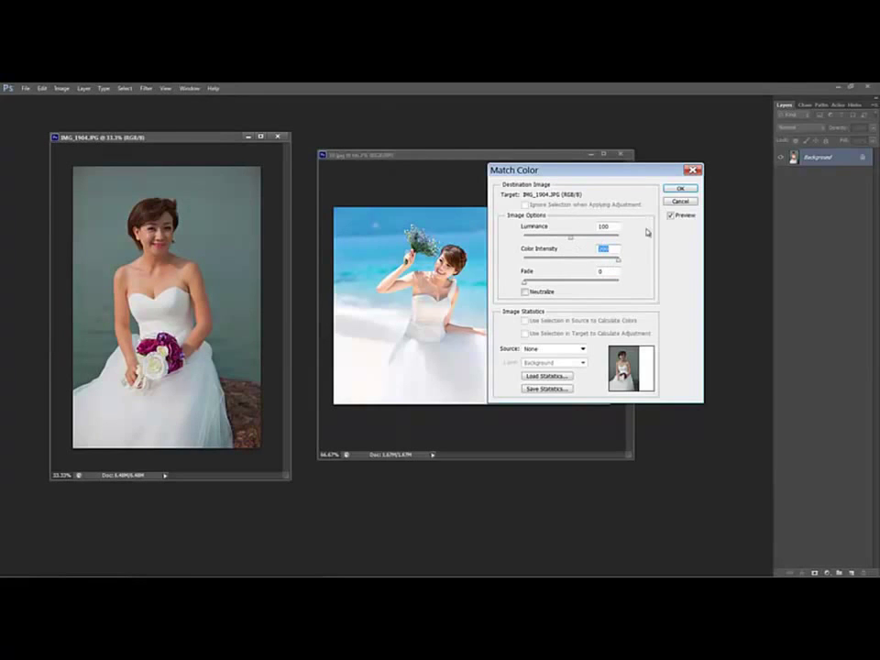
click(688, 192)
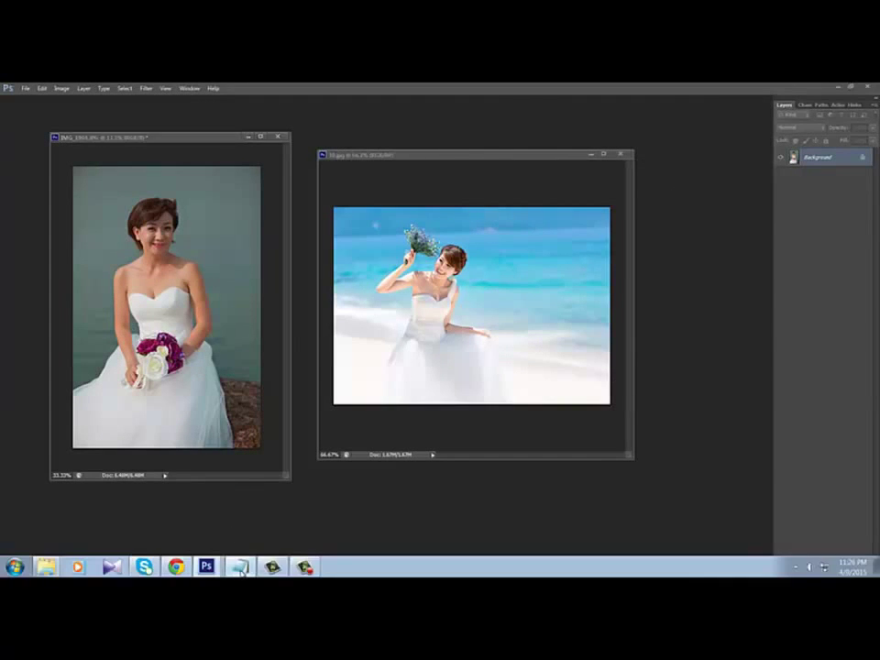
Bring up the Notepad notes and highlight step 2, the Hue/Saturation step.
click(237, 566)
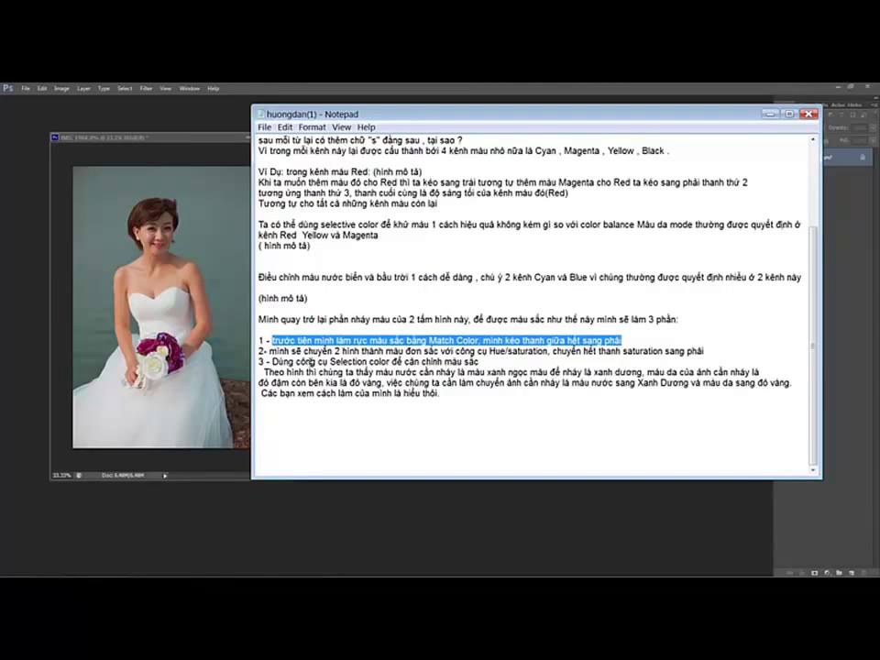
drag(270, 351, 721, 356)
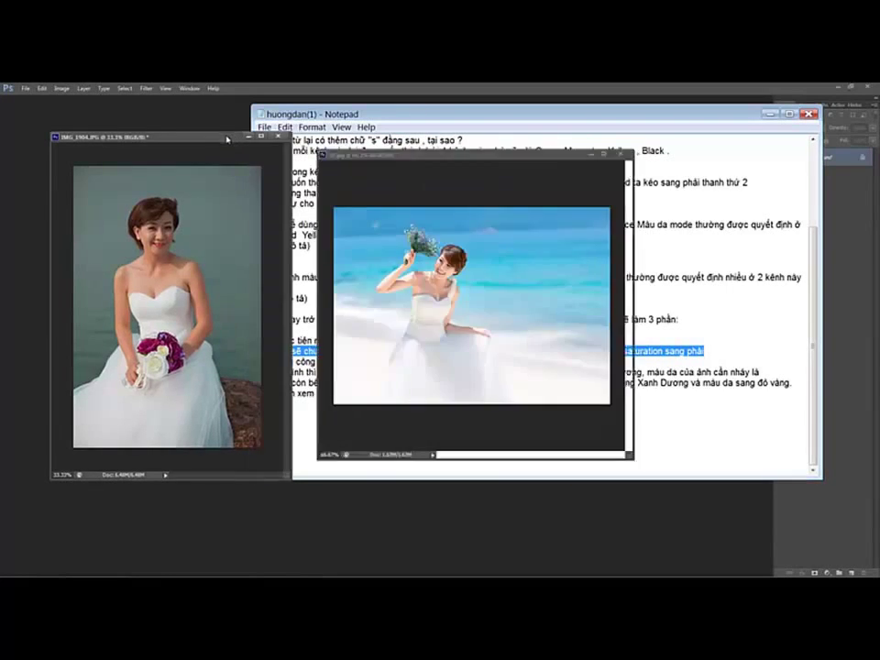
Add a Hue/Saturation layer to the IMG_1904 portrait with Saturation +100.
click(826, 571)
click(795, 434)
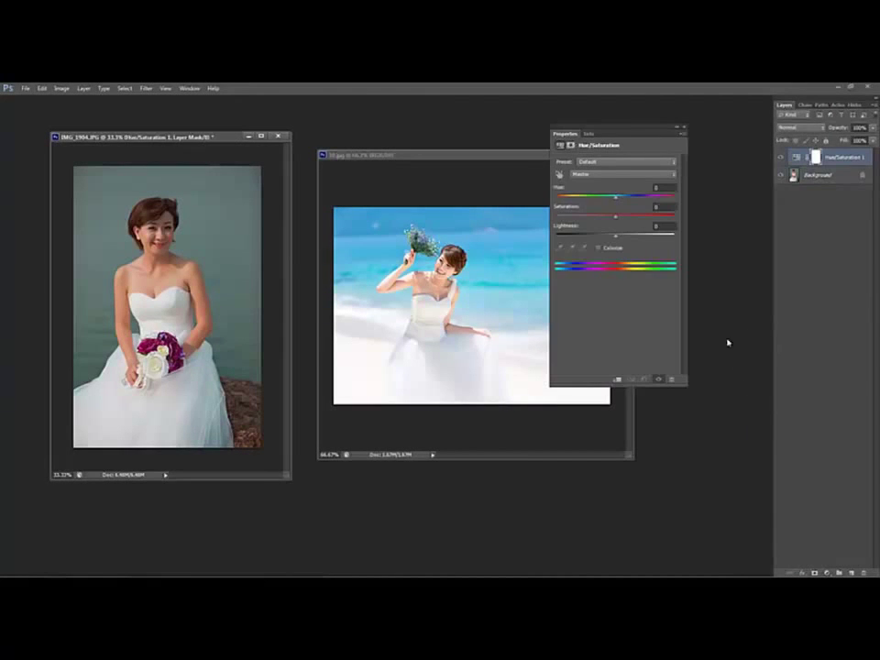
drag(620, 217, 691, 220)
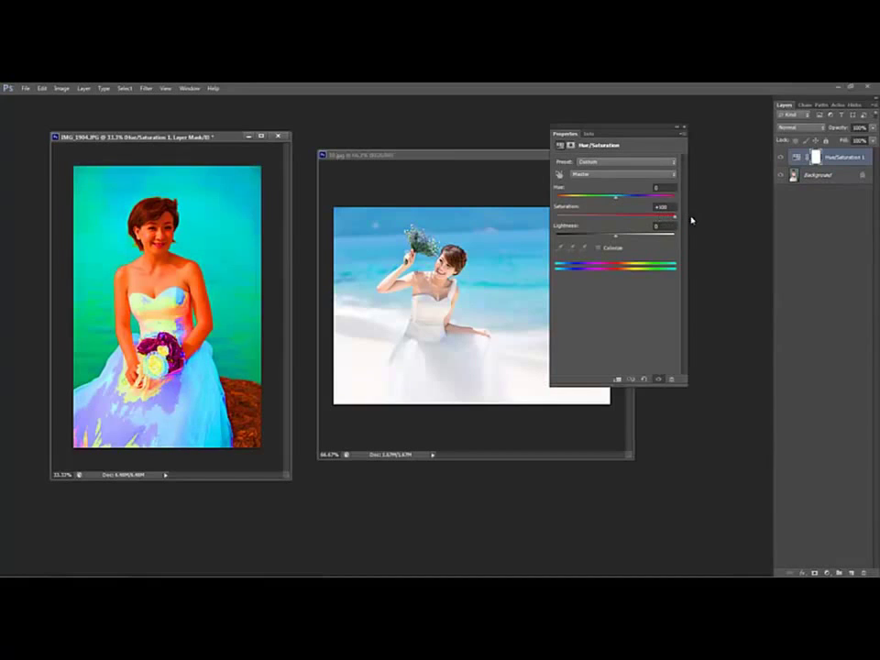
click(620, 150)
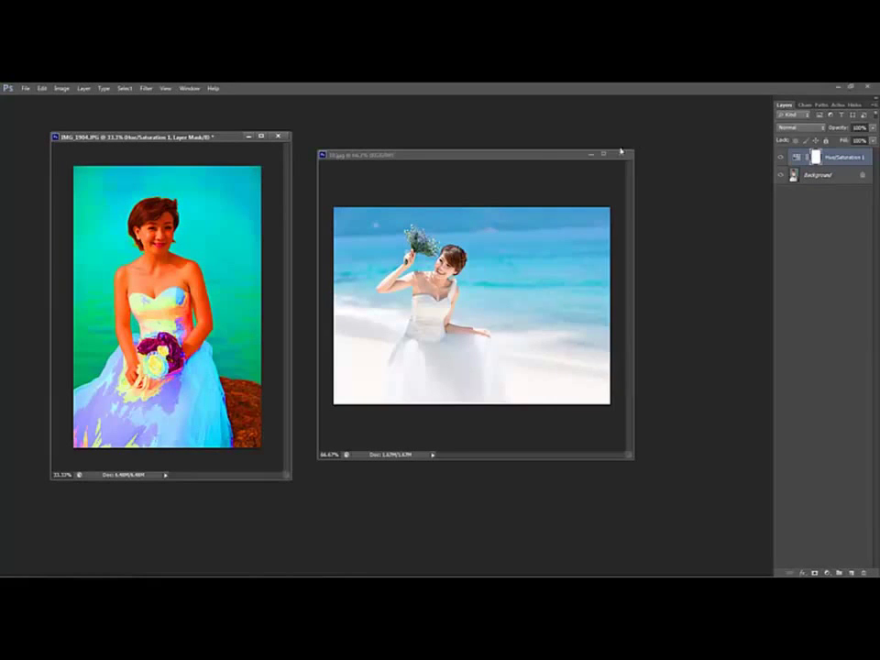
Add a Hue/Saturation layer to the 30.jpg beach photo with Saturation +100.
click(536, 158)
click(824, 570)
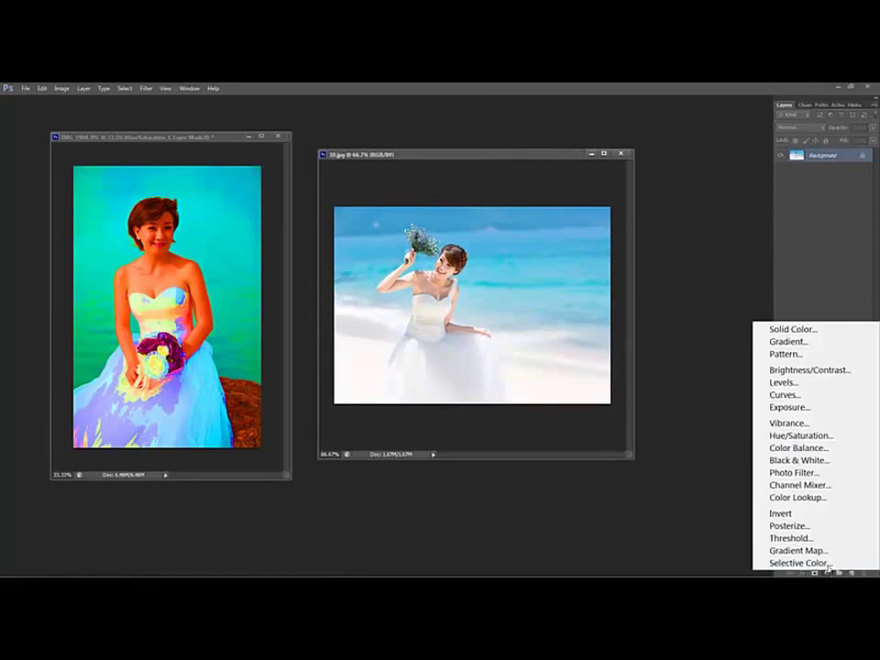
click(796, 435)
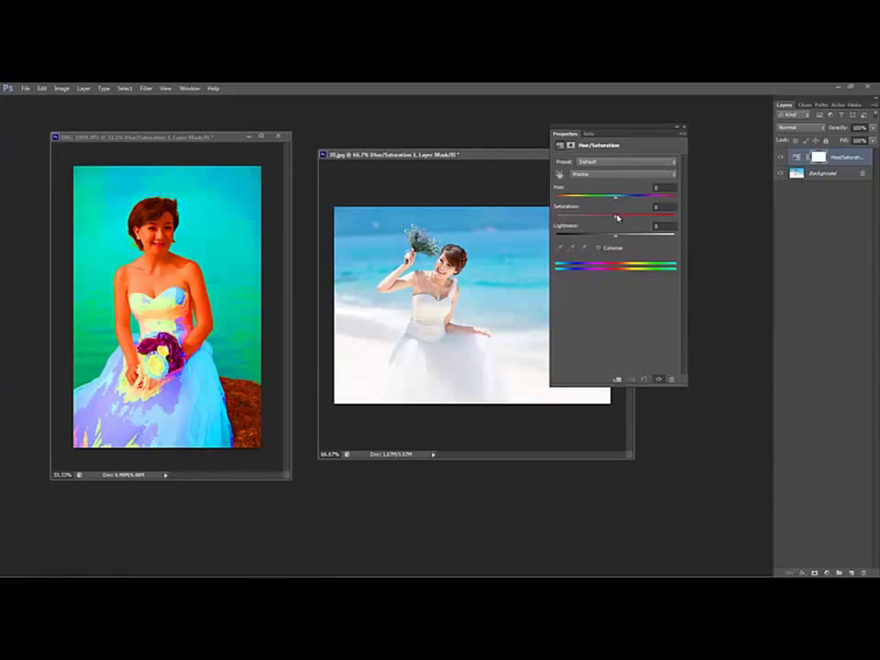
drag(618, 218, 674, 215)
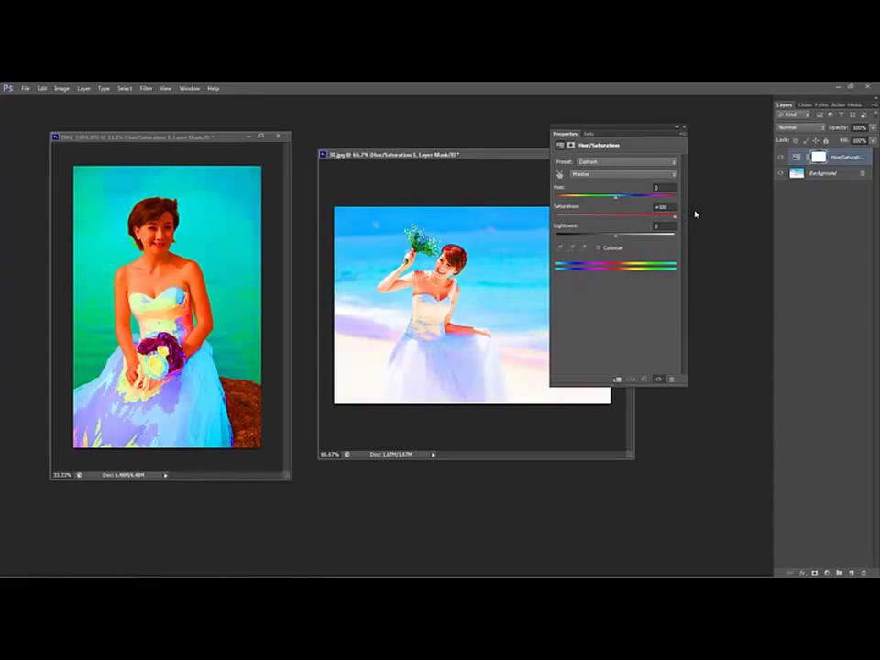
click(683, 129)
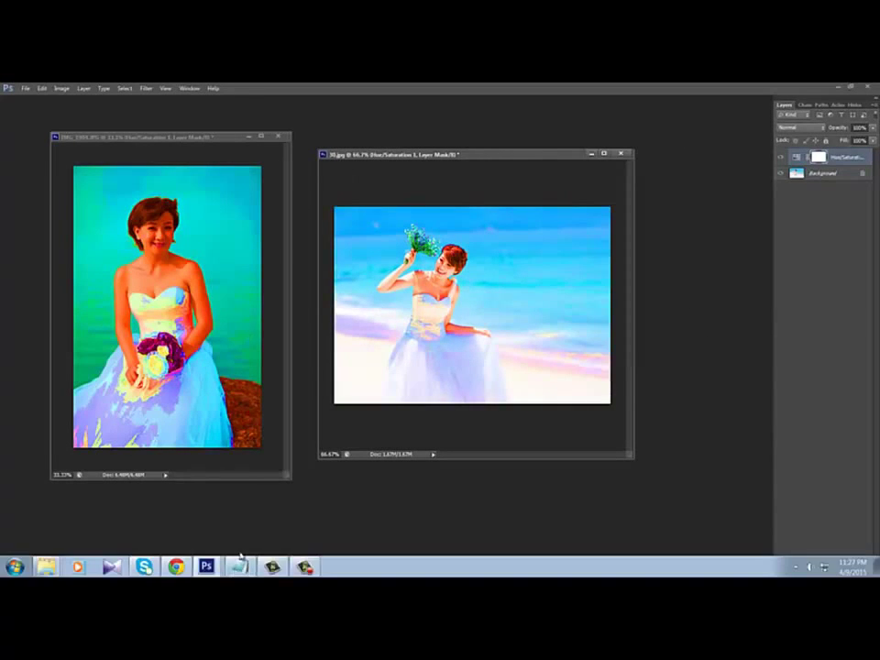
Review step 3 on Selective Color in the notes, move them lower, and return to Photoshop.
click(240, 565)
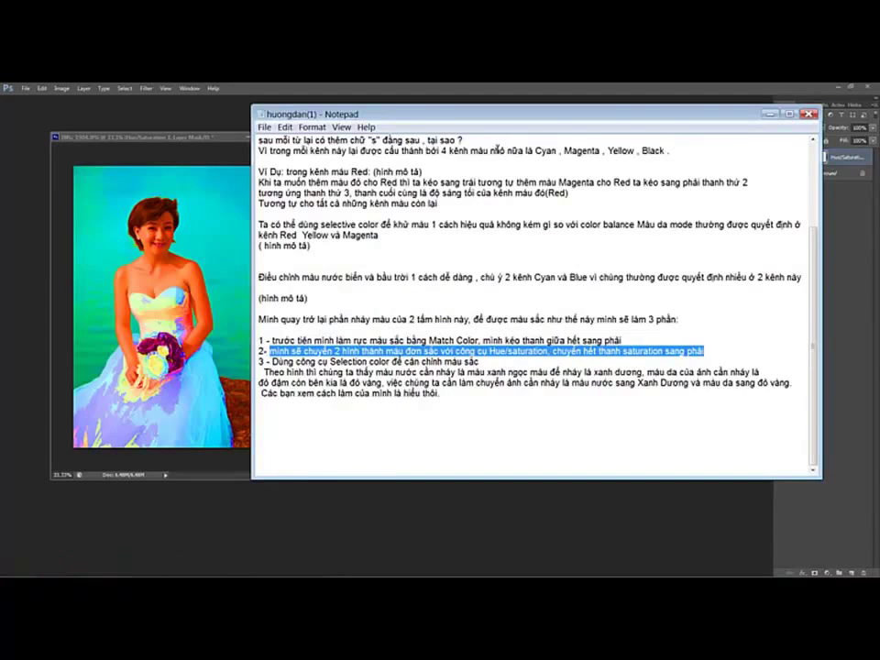
drag(272, 362, 480, 365)
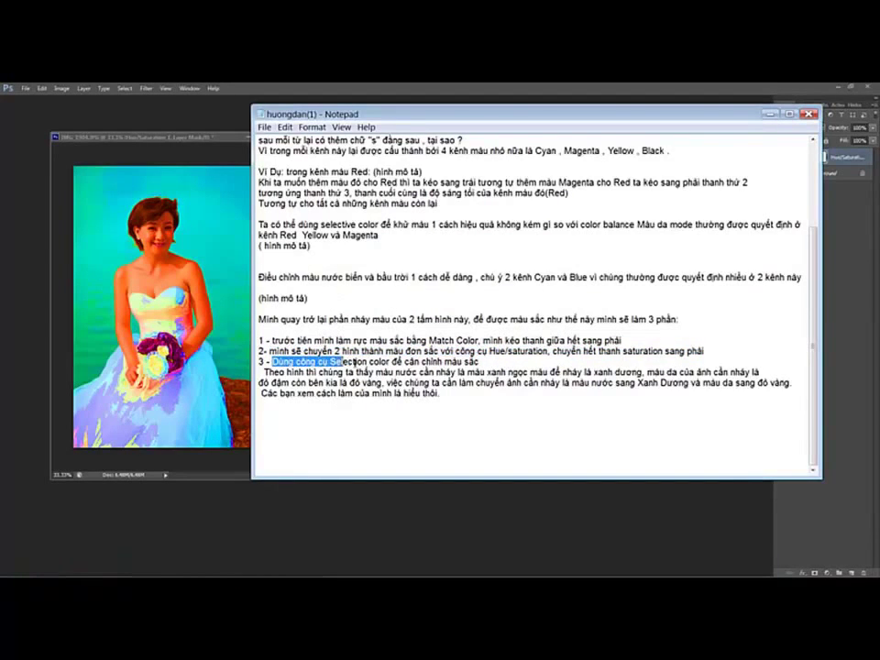
click(465, 418)
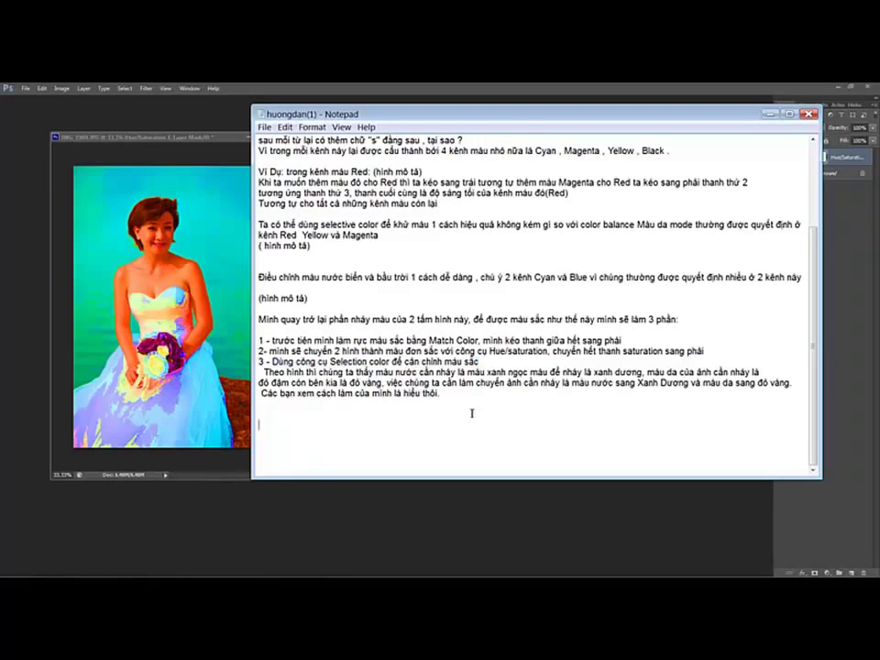
mouse_move(512, 114)
mouse_down()
mouse_move(515, 151)
mouse_move(449, 242)
mouse_move(496, 214)
mouse_up()
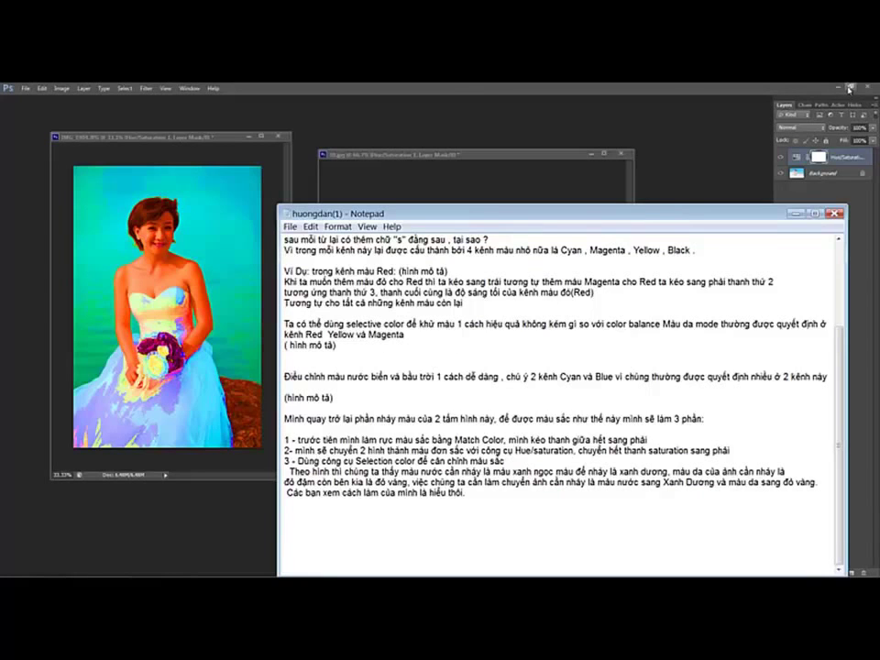
click(697, 138)
Restore Photoshop to a smaller window and resize and reposition the notes window.
click(849, 88)
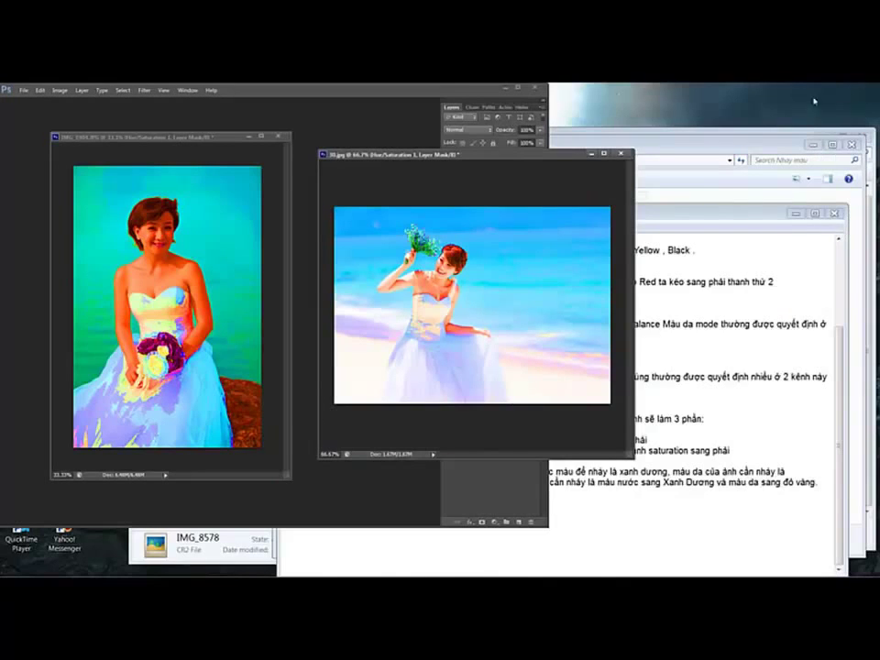
drag(478, 156, 475, 115)
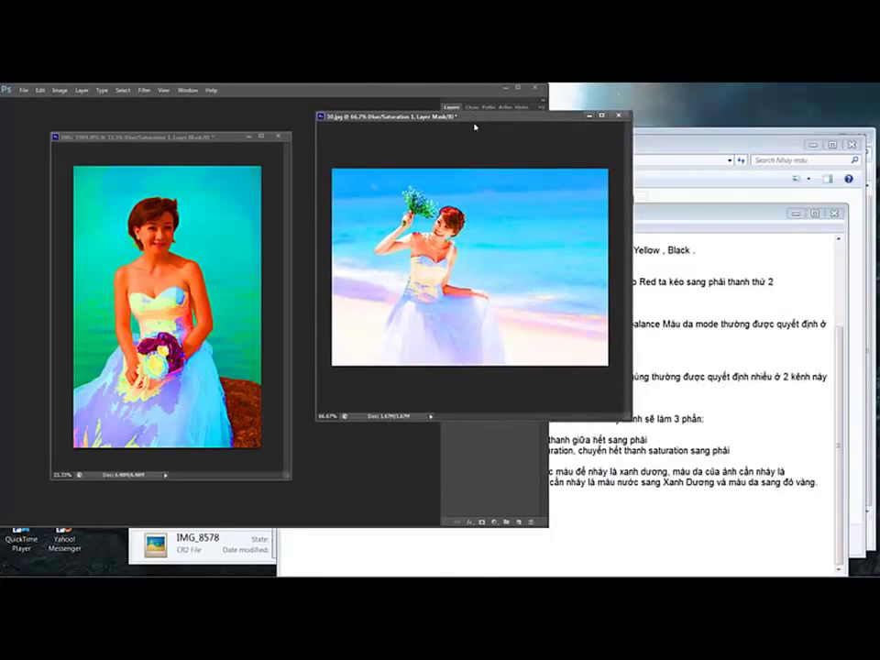
click(696, 212)
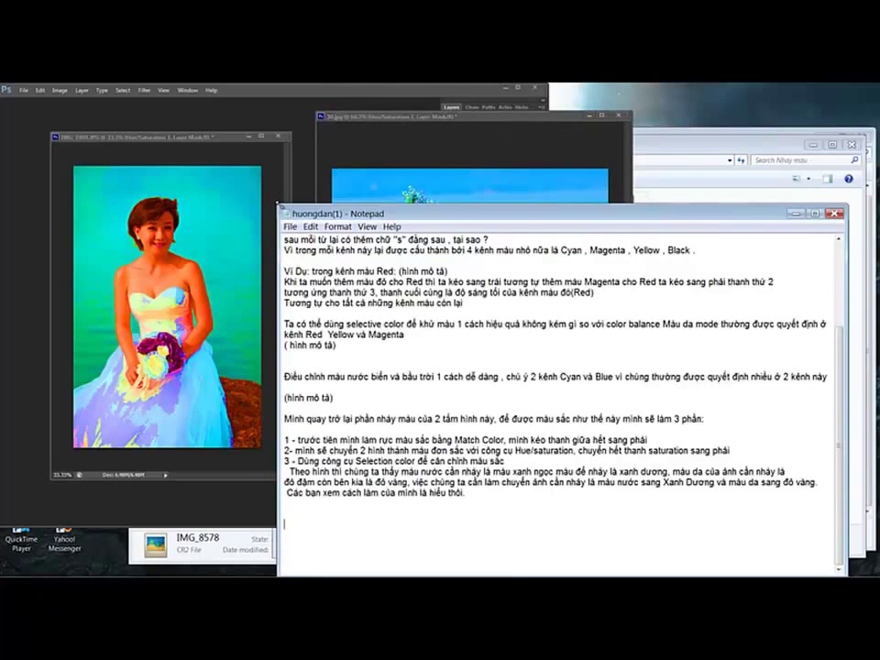
drag(278, 204, 383, 408)
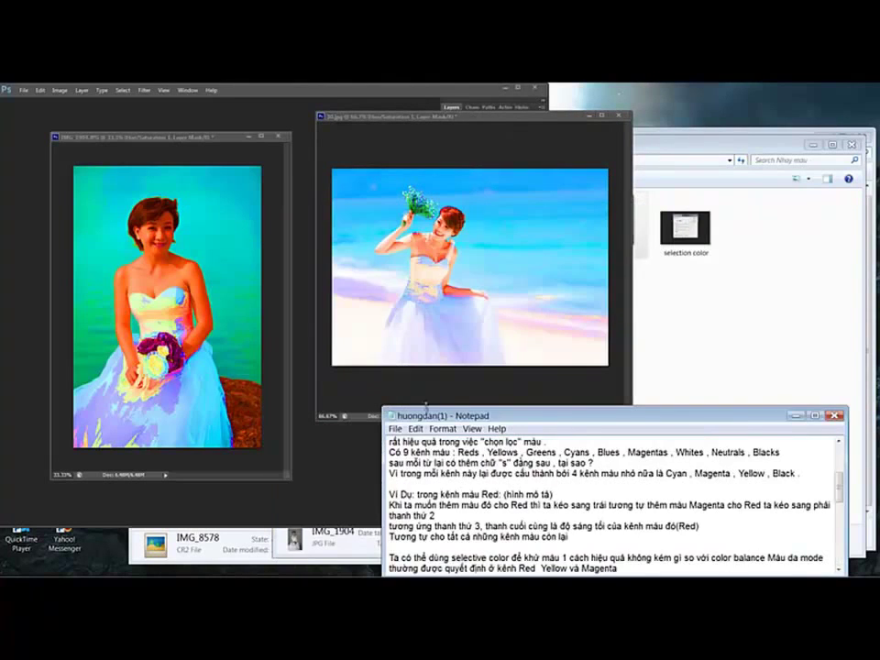
drag(584, 427, 547, 378)
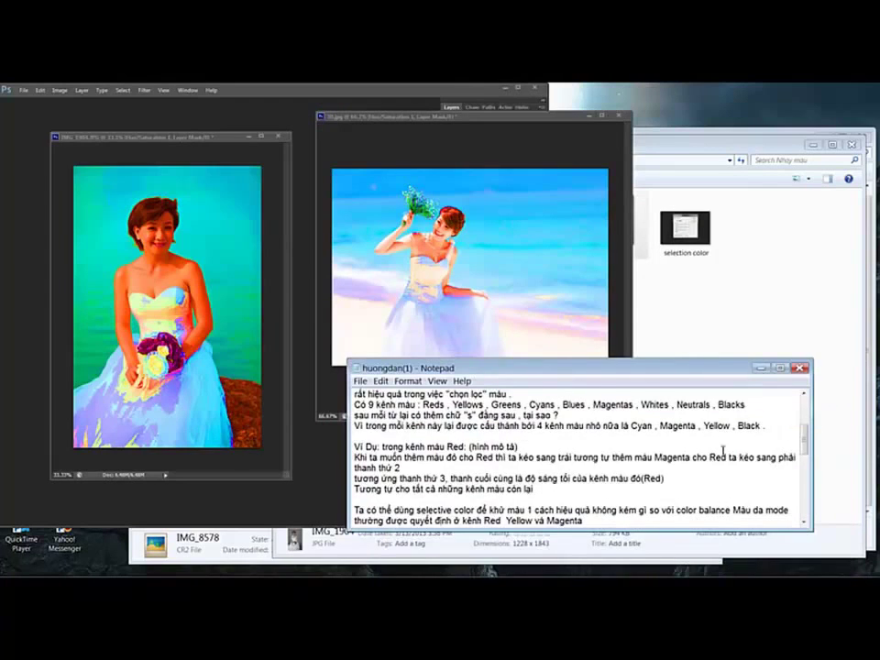
mouse_move(804, 440)
mouse_down()
mouse_move(805, 510)
mouse_move(804, 469)
mouse_up()
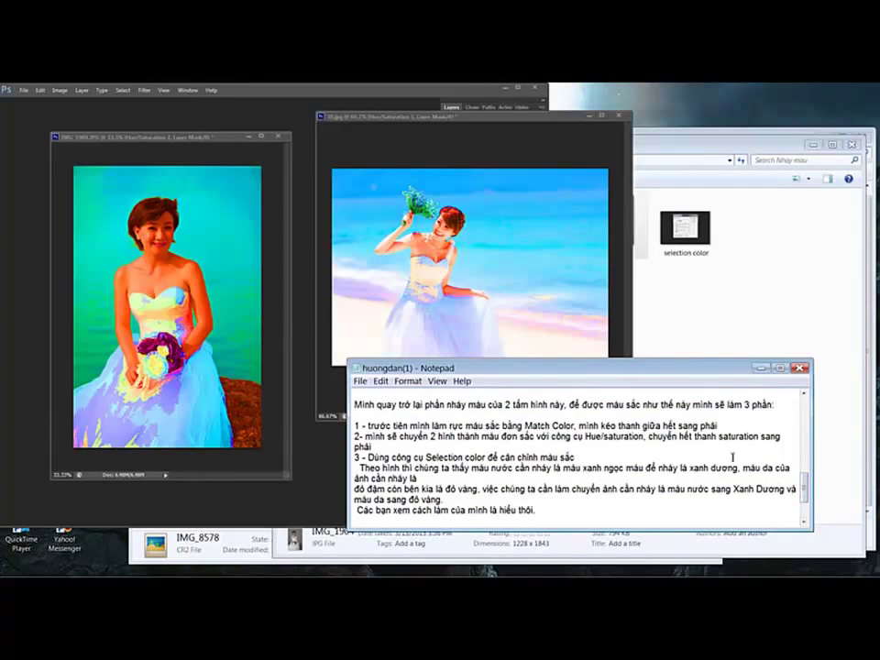
drag(583, 376, 577, 388)
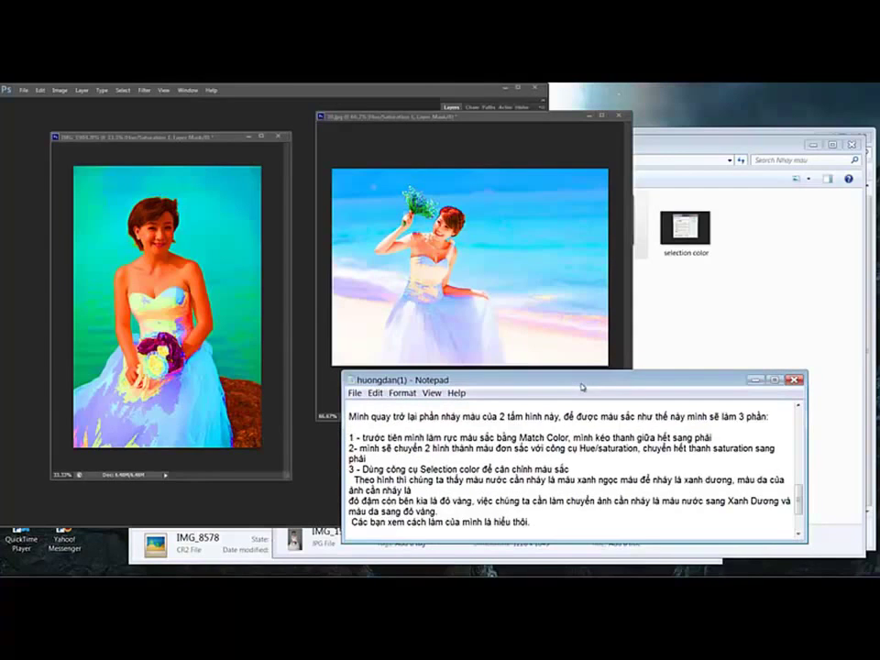
Read through the step-3 notes on turning the sea blue and correcting the deep red skin.
drag(355, 480, 540, 481)
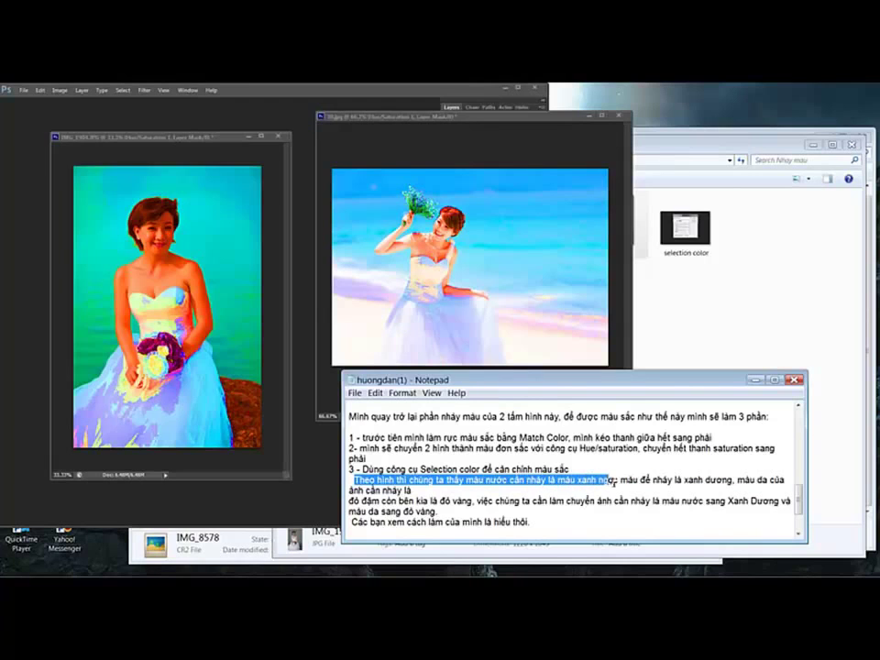
drag(540, 481, 619, 483)
click(622, 479)
text(gọ)
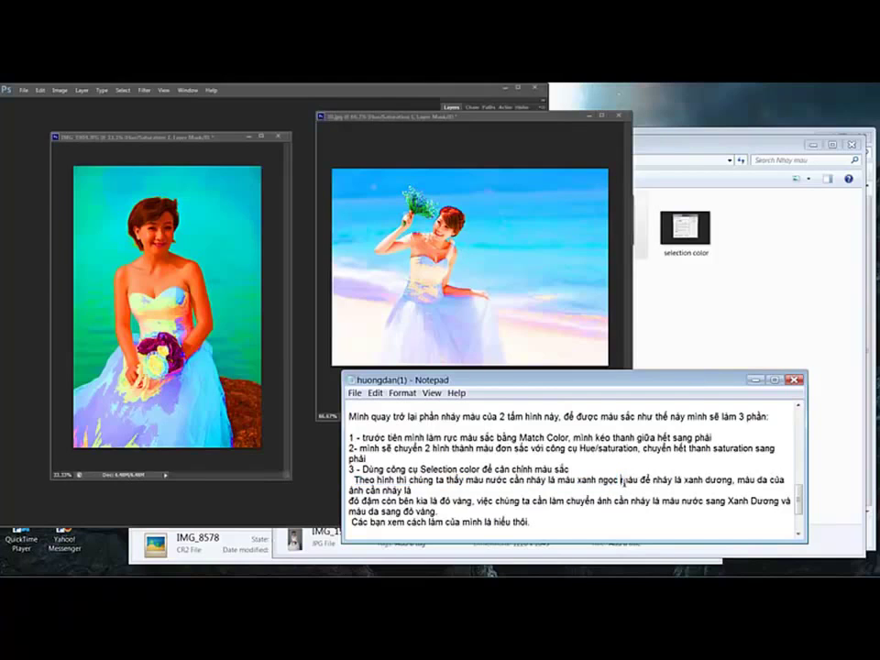
drag(622, 480, 734, 484)
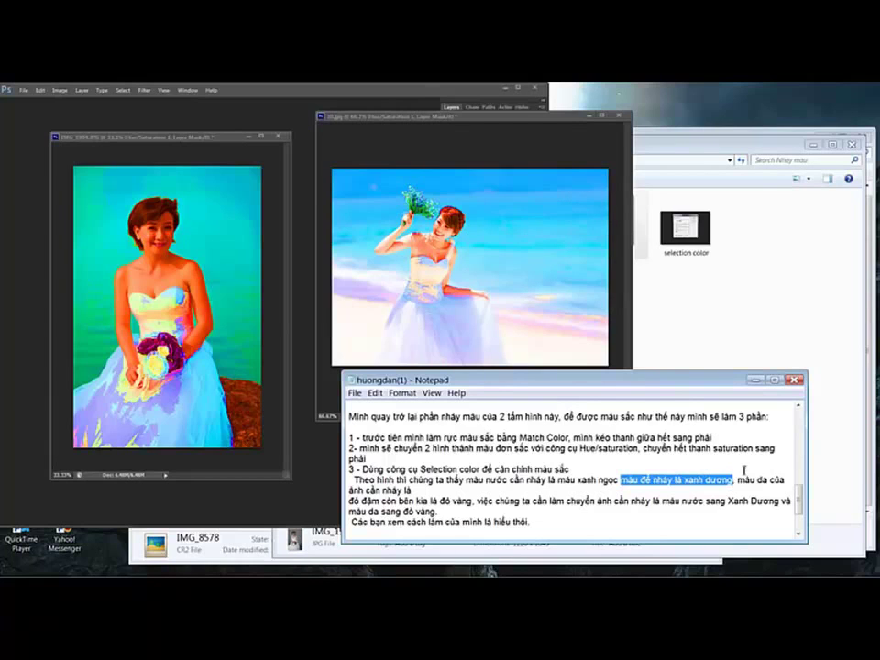
drag(737, 480, 488, 490)
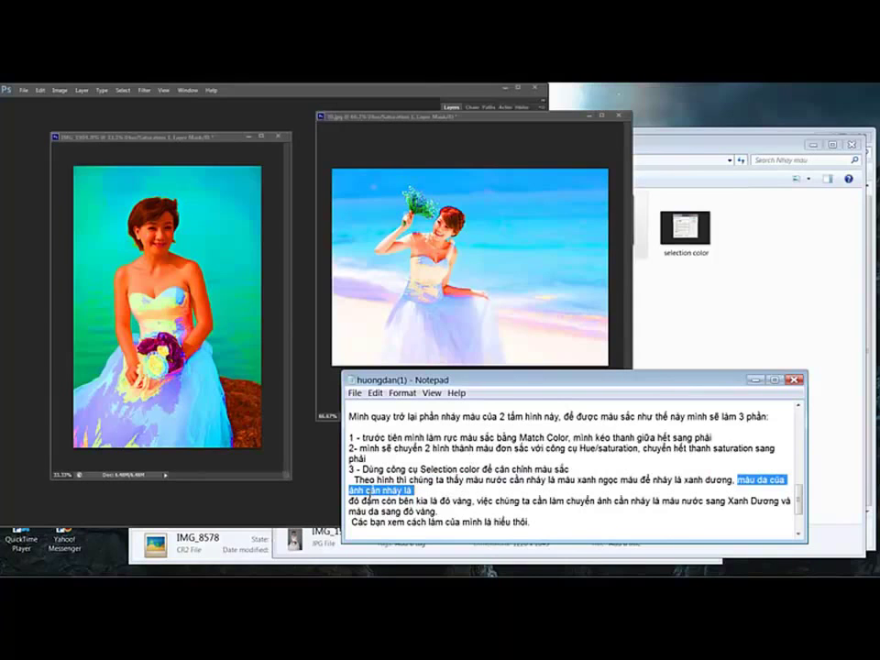
drag(350, 501, 472, 501)
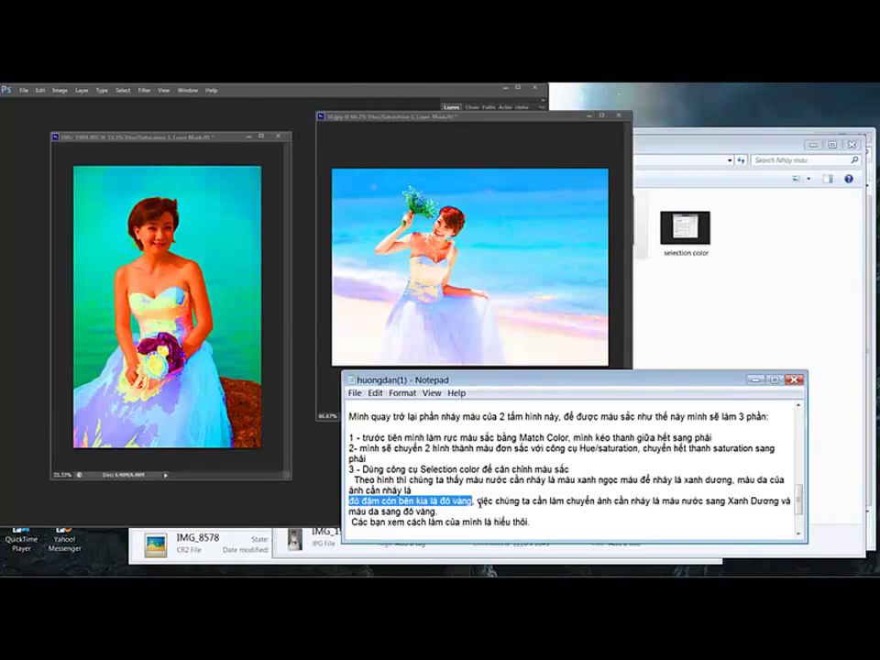
drag(477, 501, 680, 502)
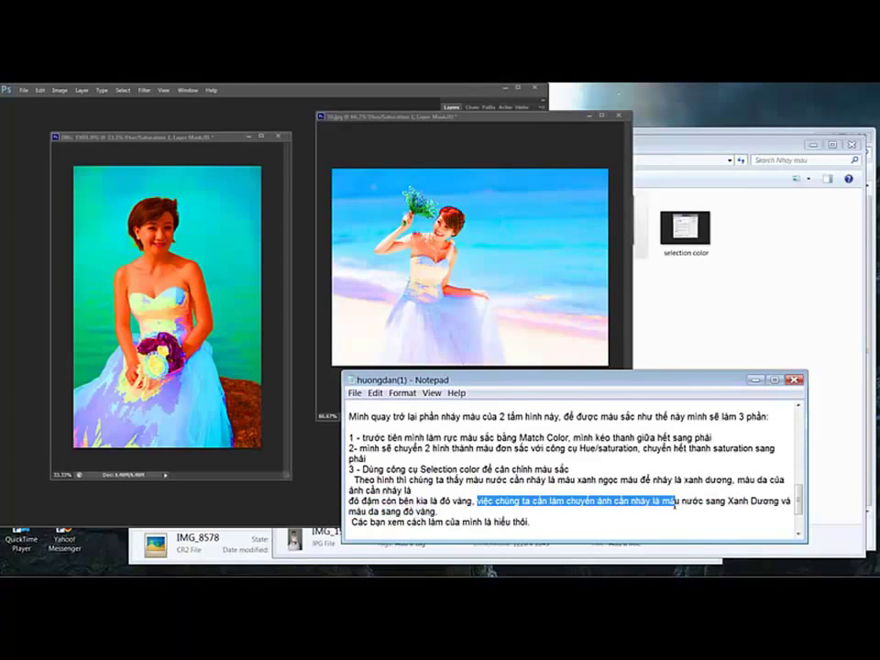
mouse_move(680, 505)
mouse_down()
mouse_move(741, 505)
mouse_move(555, 502)
mouse_move(521, 519)
mouse_move(486, 512)
mouse_up()
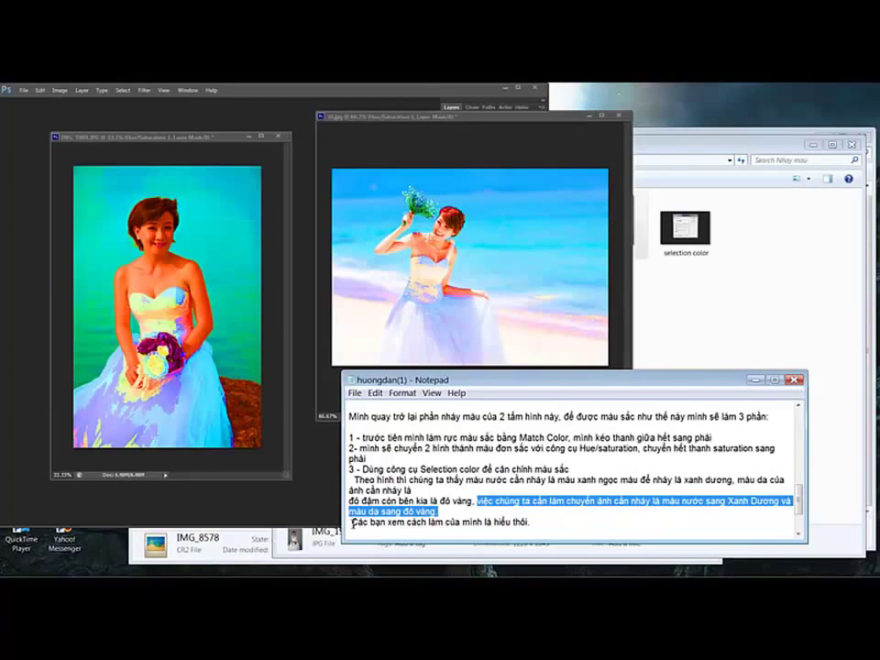
drag(352, 522, 542, 527)
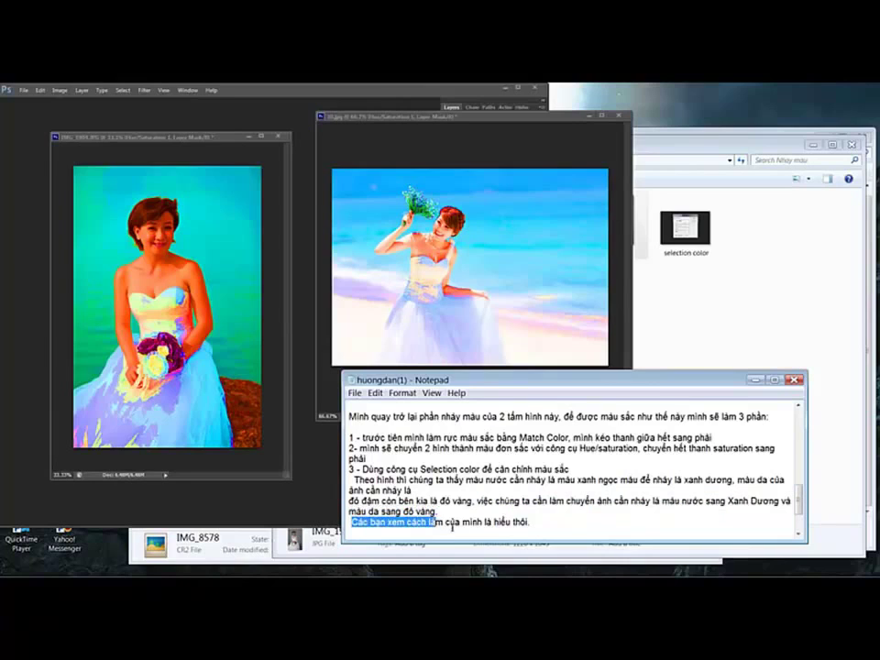
Add a new line 'tiee' at the end of the notes and minimize Notepad.
click(532, 523)
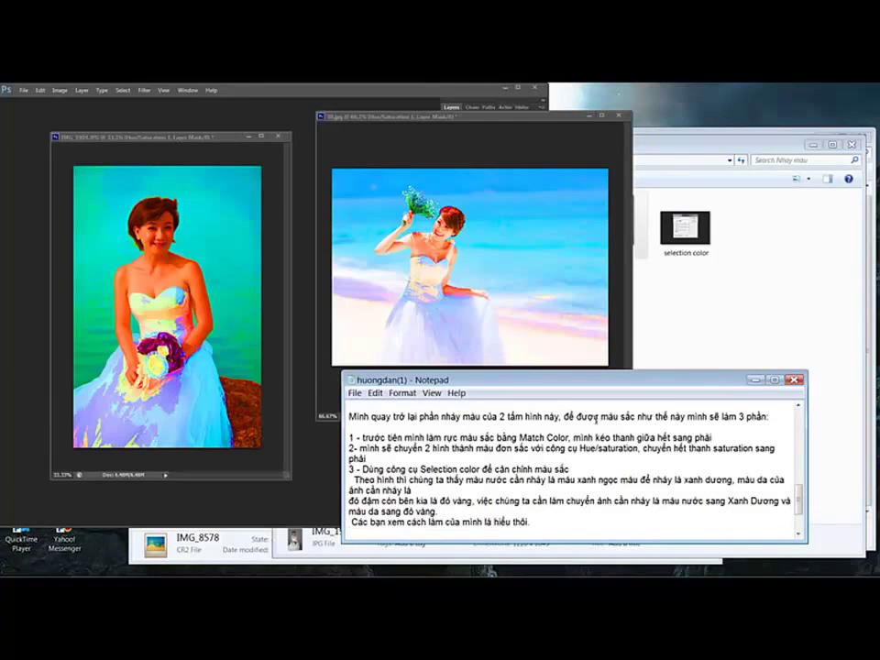
key(Return)
text(tiee)
click(753, 379)
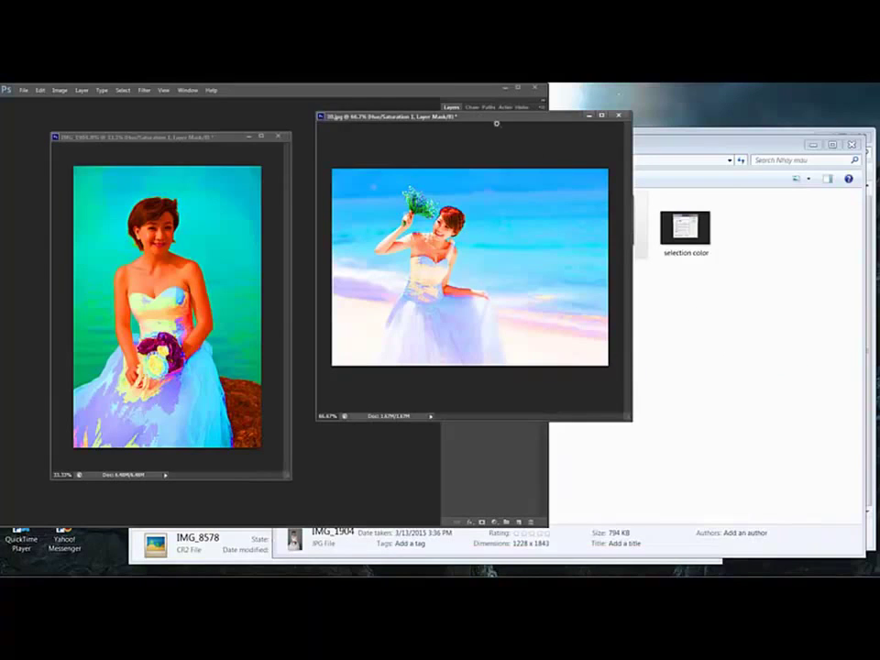
Maximize Photoshop, rearrange both photos, and open the adjustment list on IMG_1904's Background layer.
drag(497, 124, 504, 120)
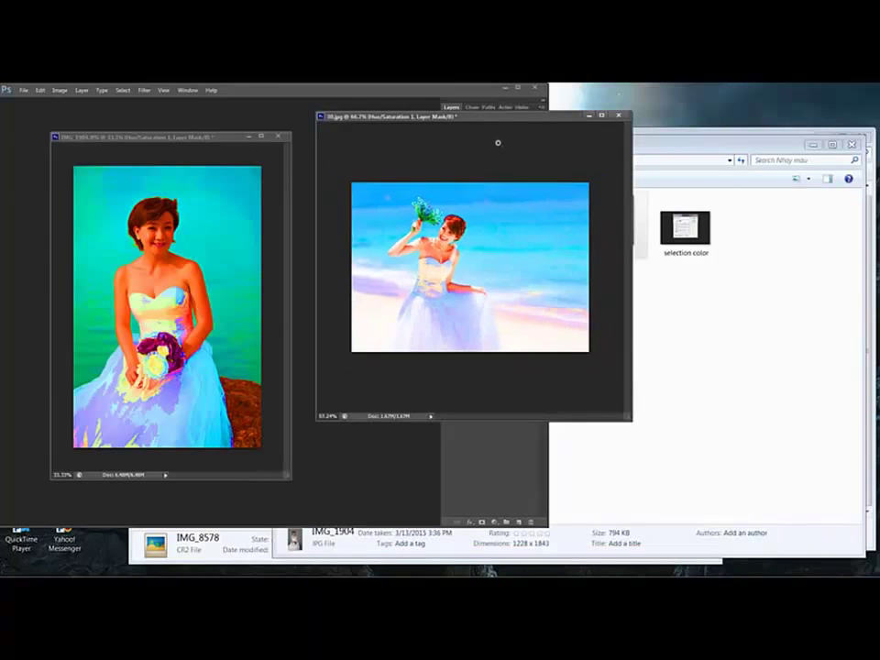
click(531, 88)
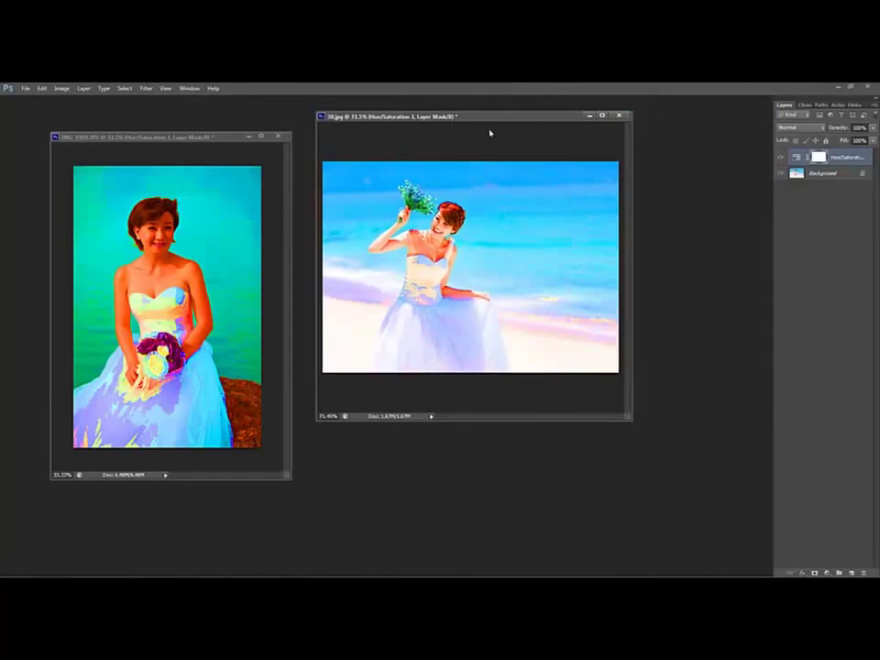
drag(458, 116, 521, 137)
drag(209, 140, 253, 133)
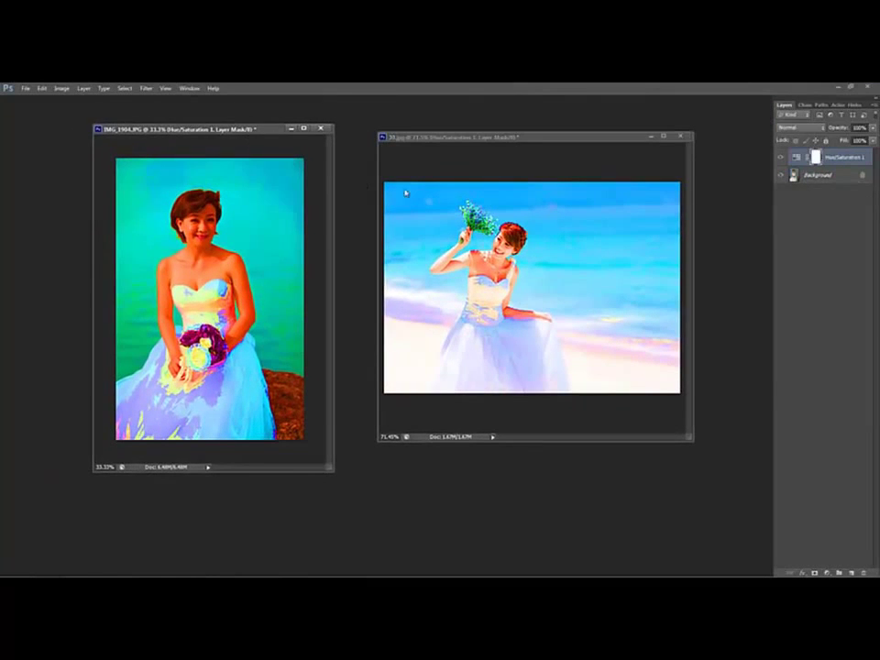
click(809, 175)
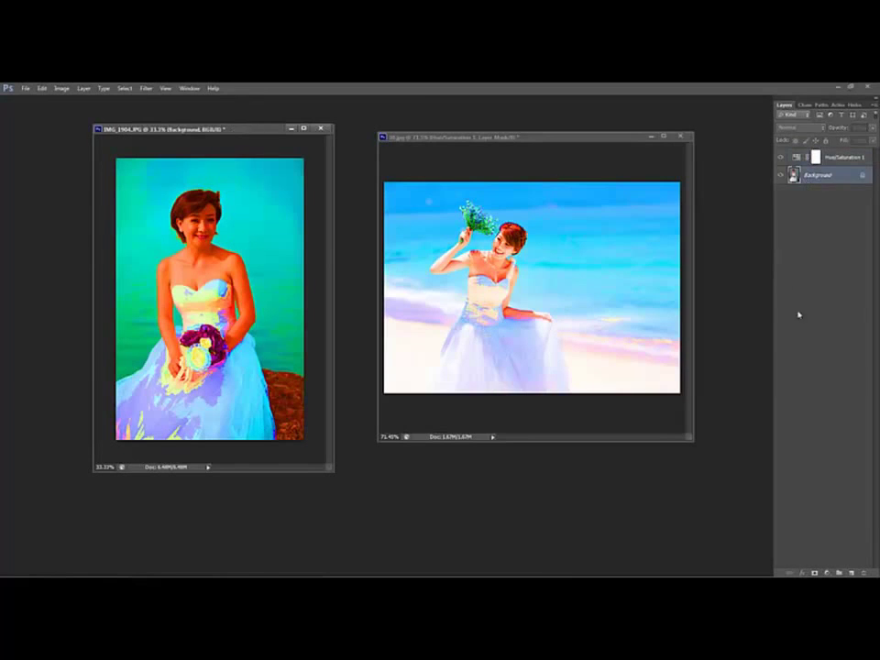
click(827, 571)
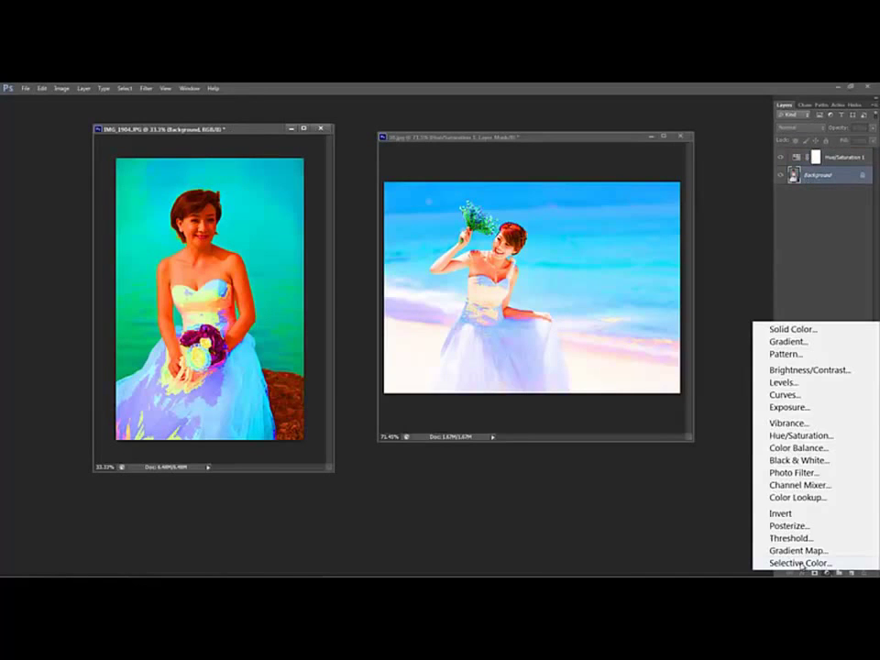
Add a Selective Color layer with Cyans set to Cyan +100, Magenta +51, Yellow -100, Black +100.
click(803, 562)
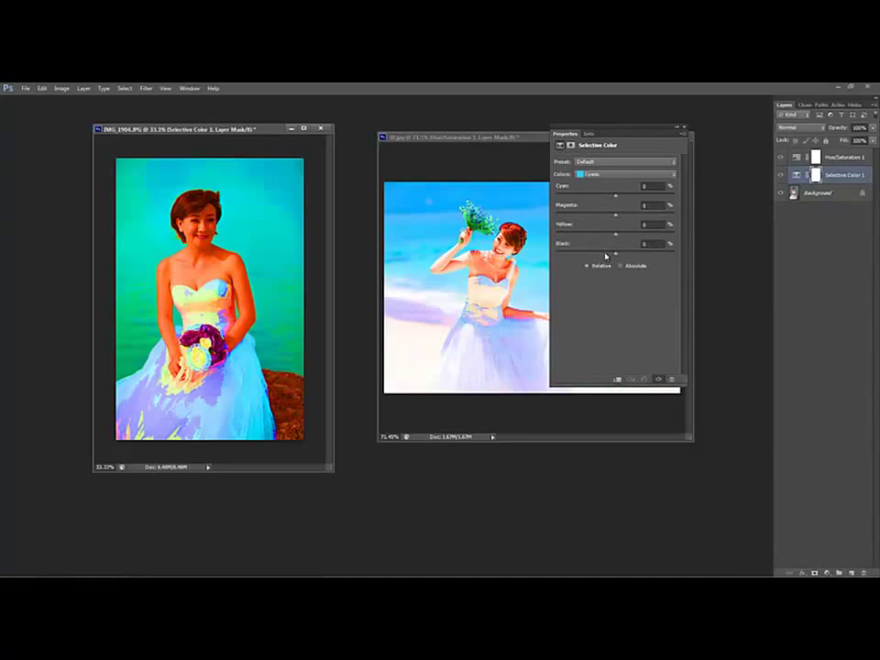
drag(615, 195, 693, 199)
drag(616, 215, 648, 214)
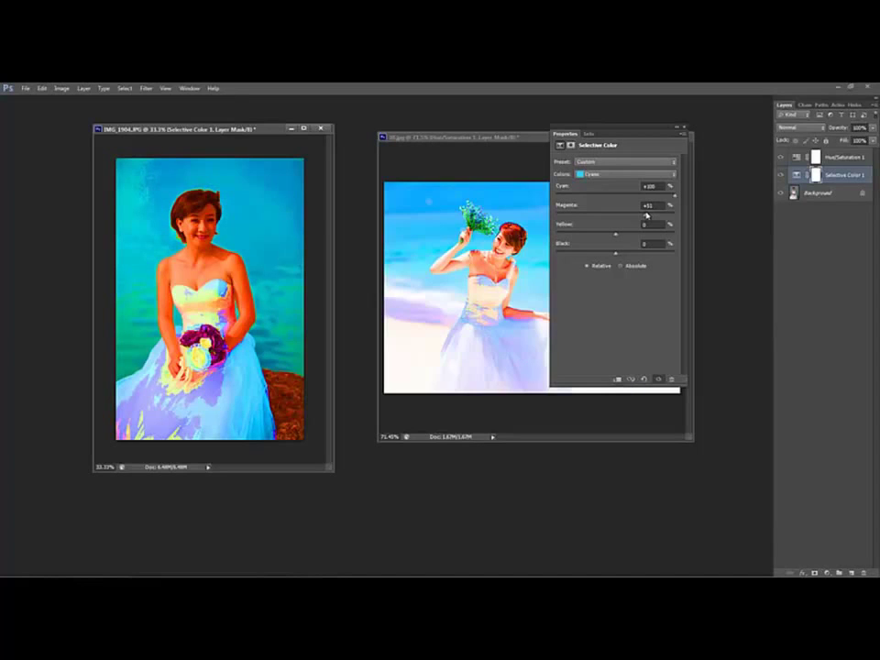
drag(646, 215, 647, 215)
drag(615, 233, 540, 236)
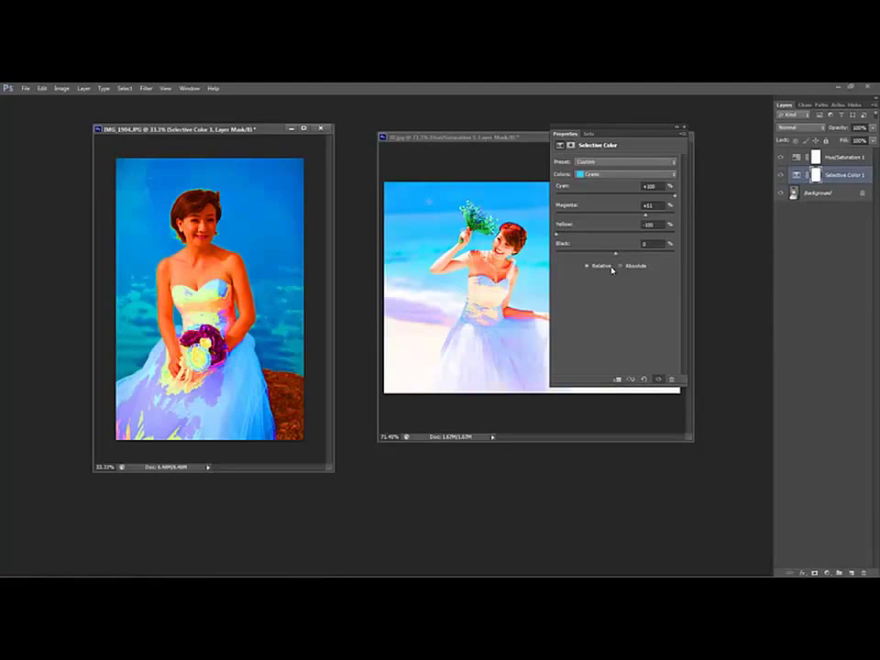
drag(615, 254, 677, 254)
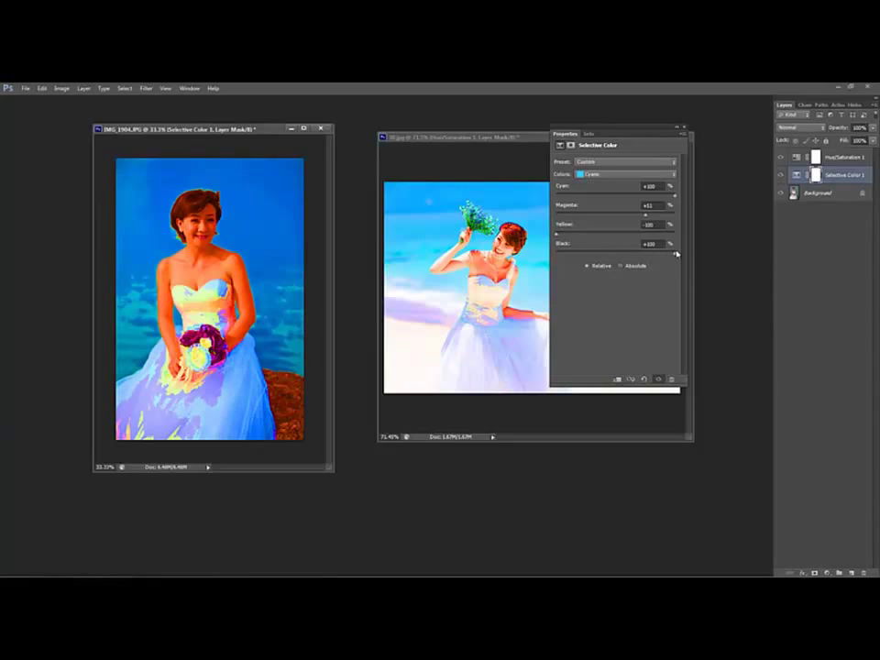
Adjust the Blues range: add a little cyan and black, reduce yellow.
click(631, 175)
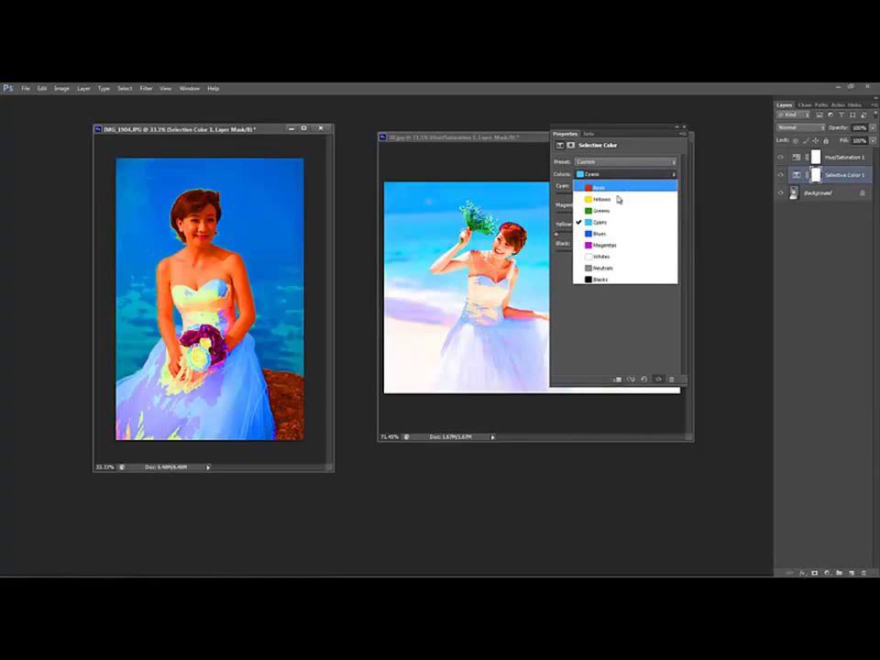
click(604, 234)
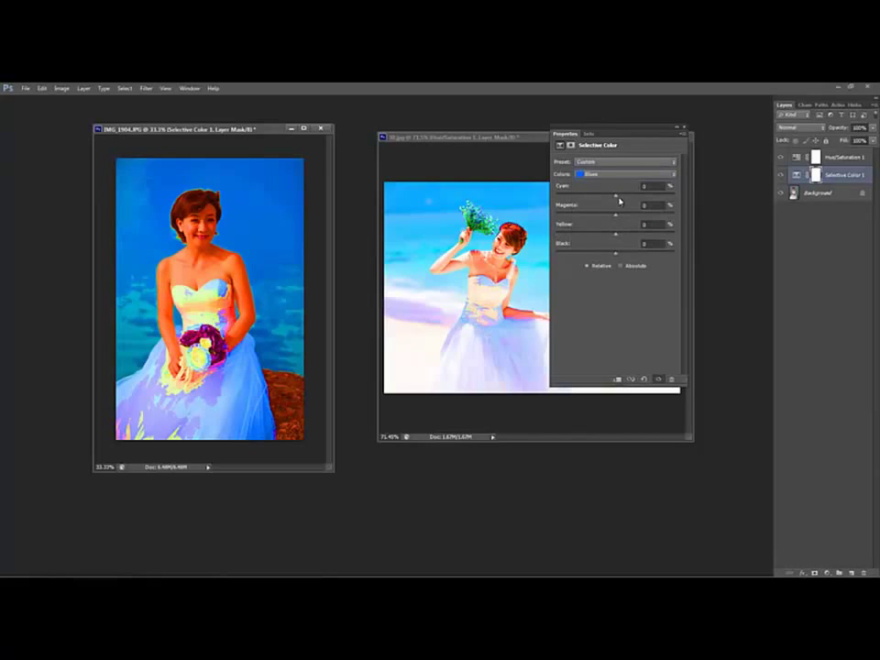
drag(619, 200, 638, 199)
drag(615, 235, 579, 236)
drag(616, 254, 635, 256)
Adjust the Whites range: slightly lower cyan, magenta and yellow, and add black.
click(616, 174)
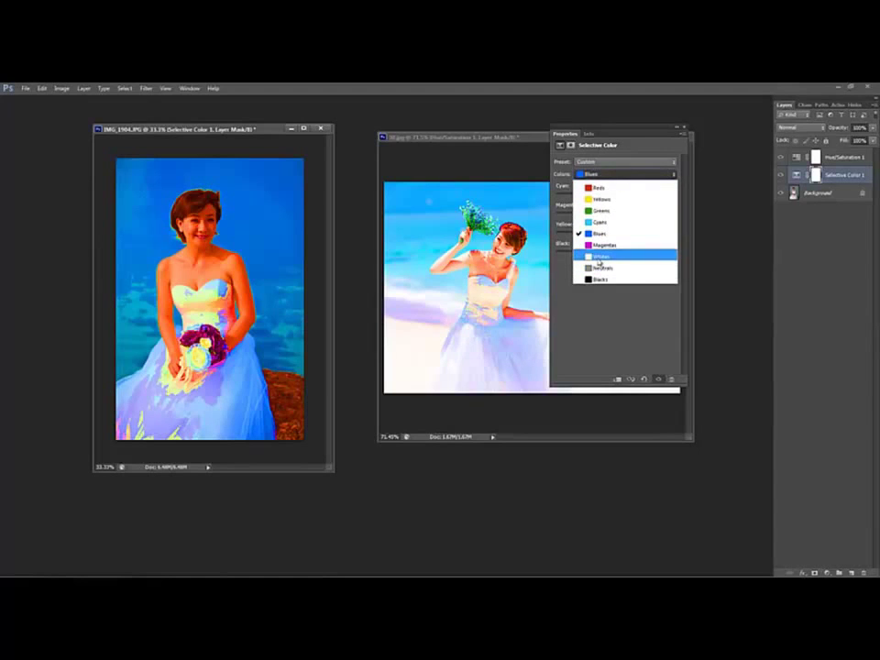
click(602, 257)
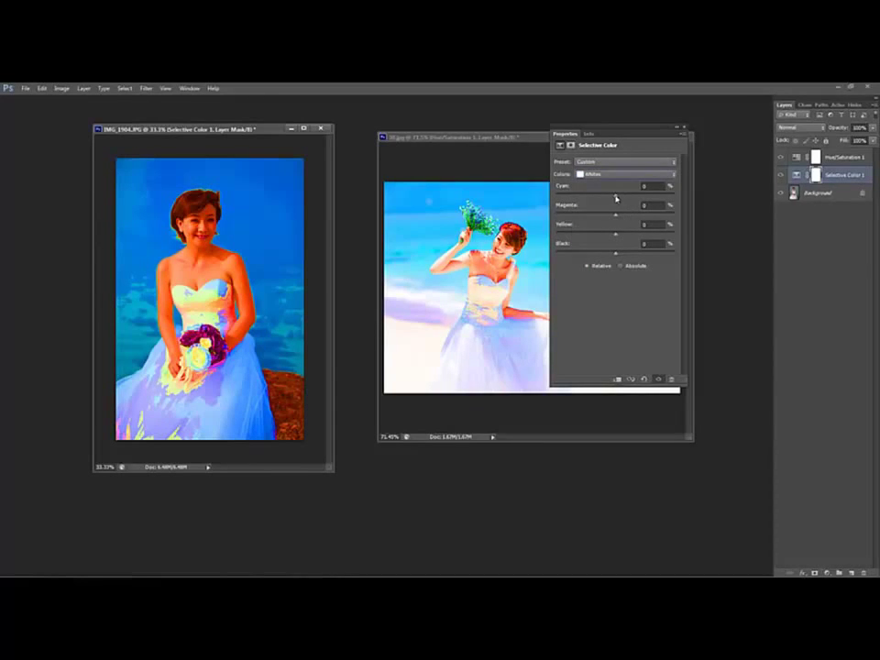
drag(615, 196, 610, 198)
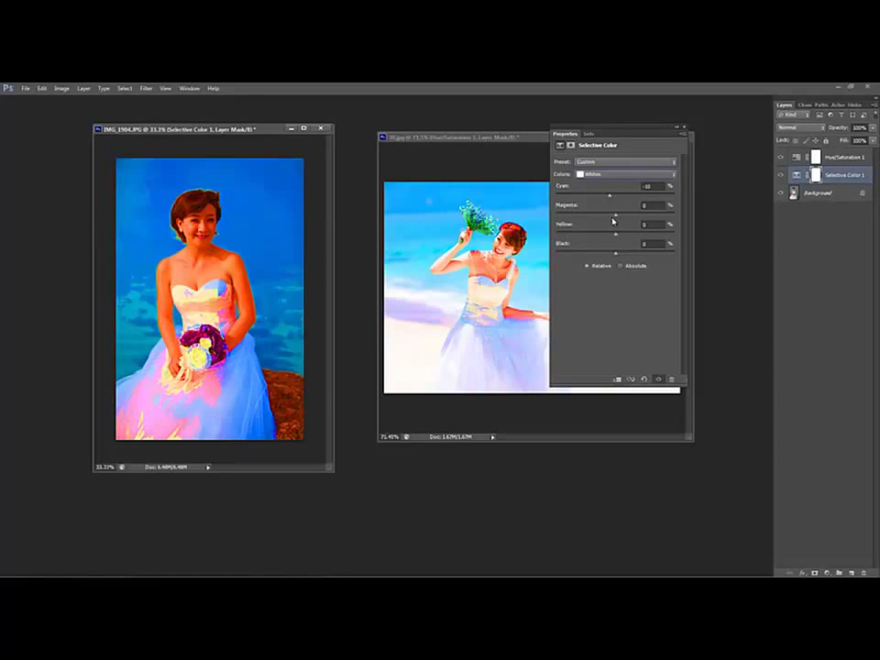
drag(616, 219, 603, 218)
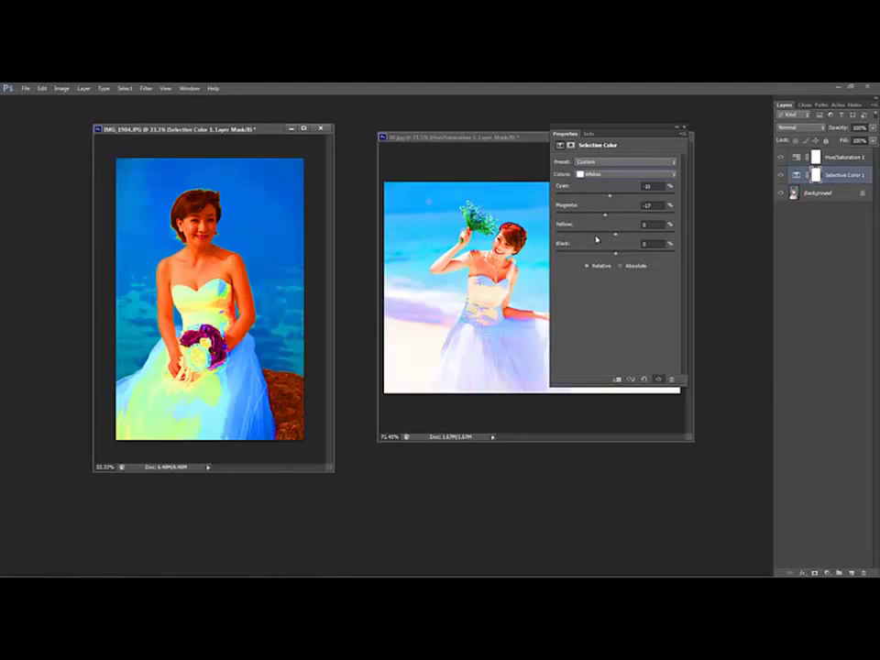
drag(614, 235, 612, 237)
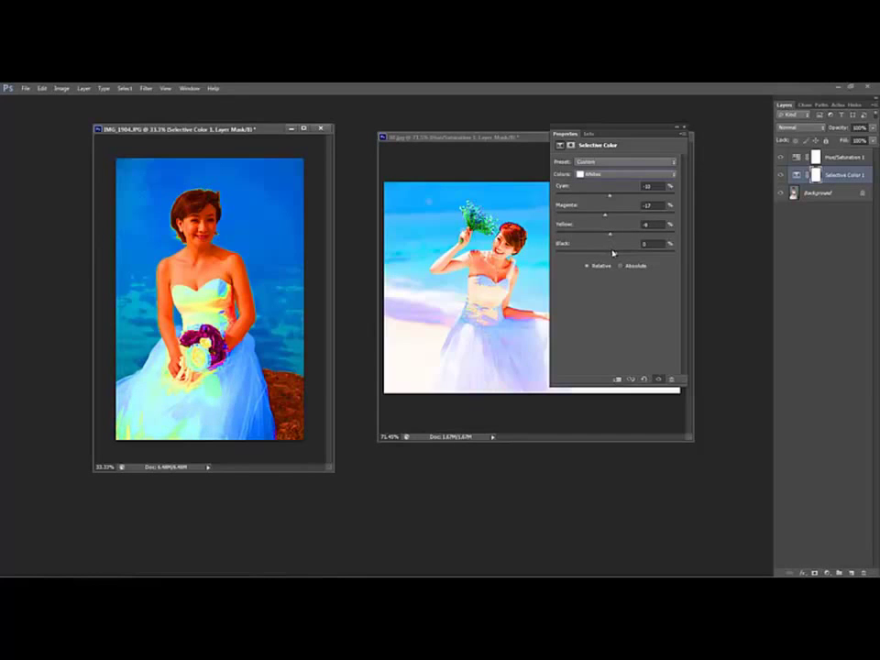
mouse_move(614, 255)
mouse_down()
mouse_move(637, 255)
mouse_move(616, 255)
mouse_up()
Adjust the Neutrals range: add a little cyan, slightly reduce yellow and black.
click(624, 174)
click(602, 269)
drag(617, 198, 621, 198)
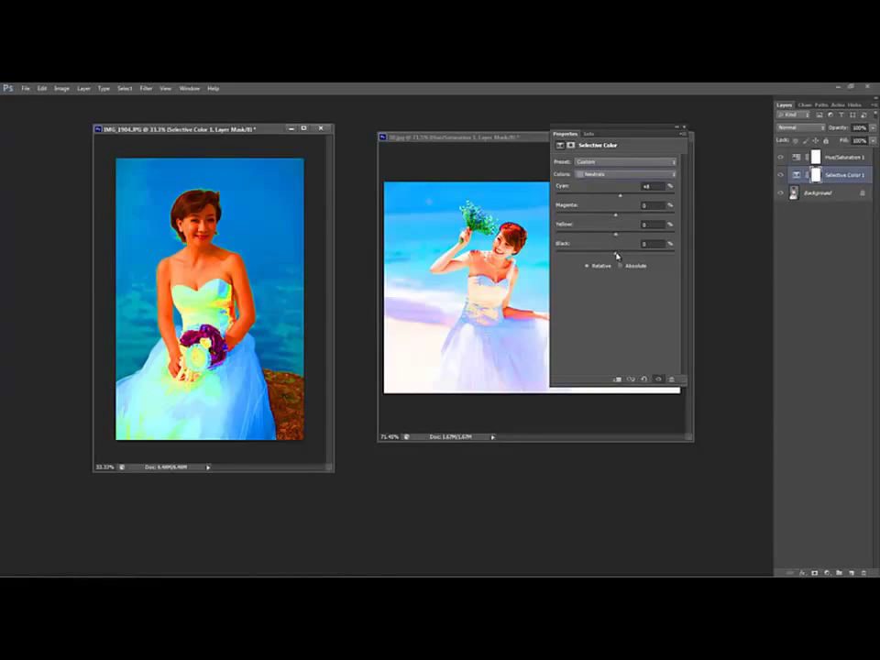
drag(615, 235, 613, 236)
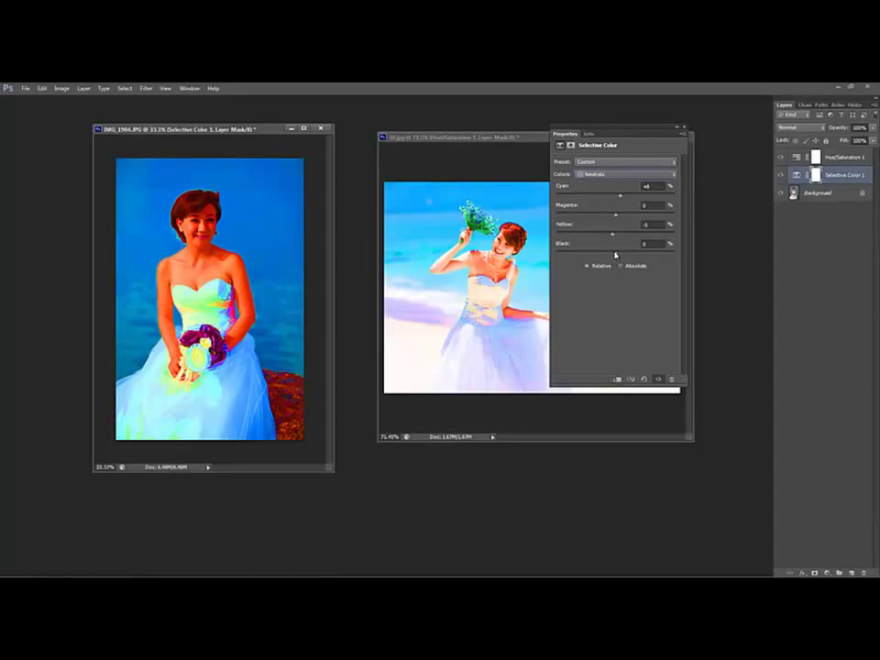
drag(616, 255, 614, 252)
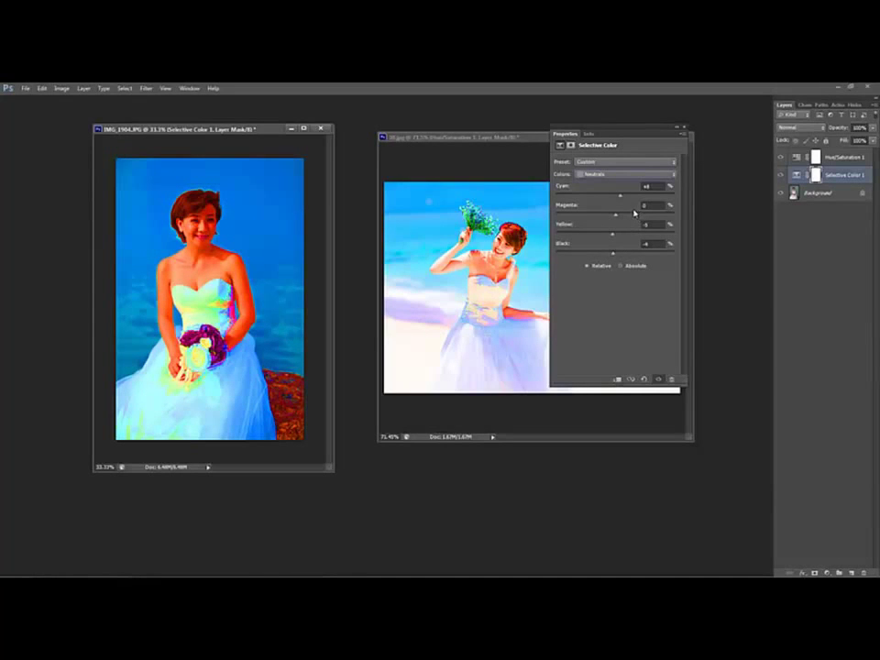
Tweak the Blacks range: slightly less cyan, a touch more magenta and yellow.
click(630, 174)
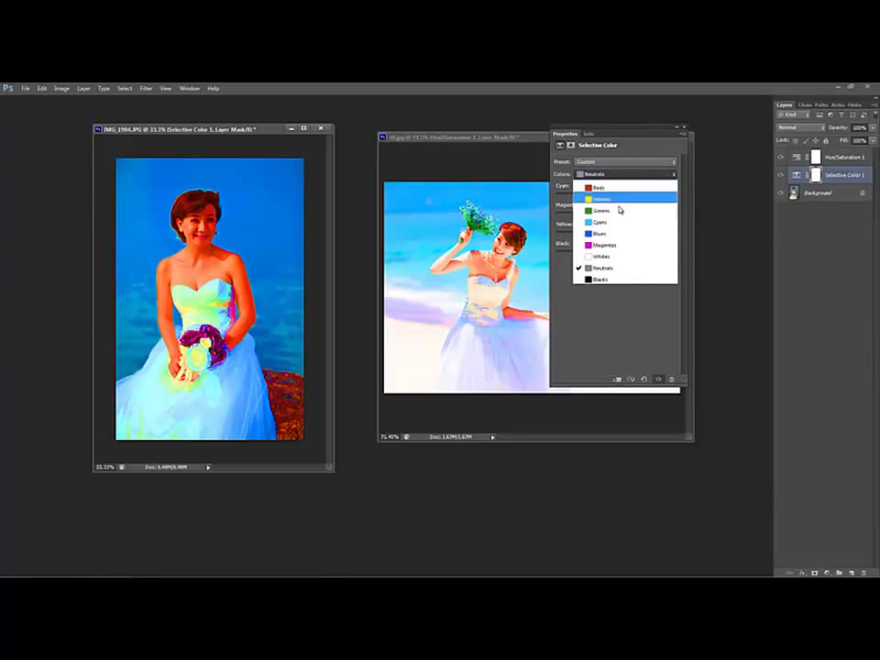
click(598, 277)
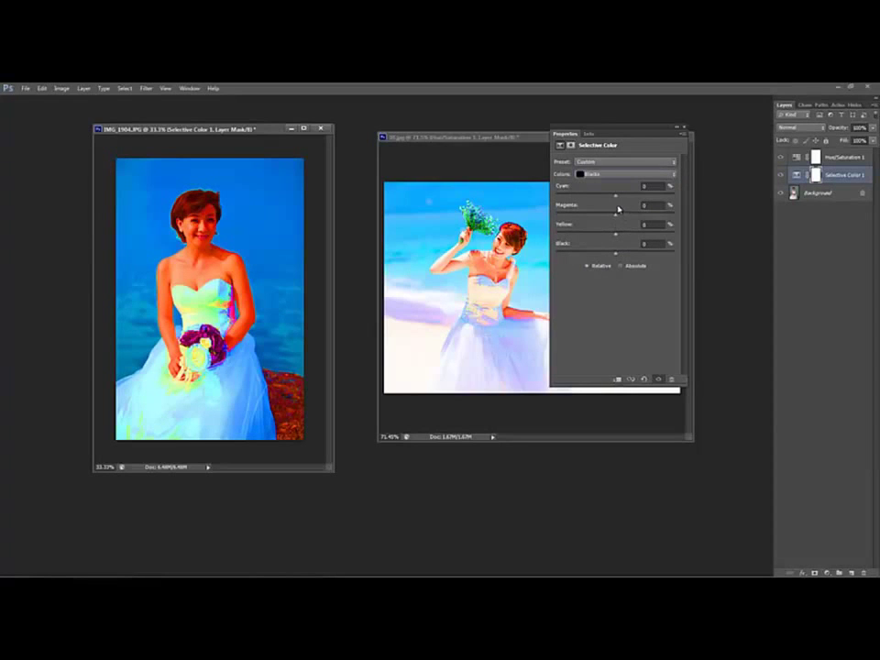
drag(616, 197, 614, 197)
drag(616, 217, 617, 217)
mouse_move(615, 234)
mouse_down()
mouse_move(632, 237)
mouse_move(616, 237)
mouse_up()
Add a second Selective Color adjustment layer.
click(683, 133)
click(827, 572)
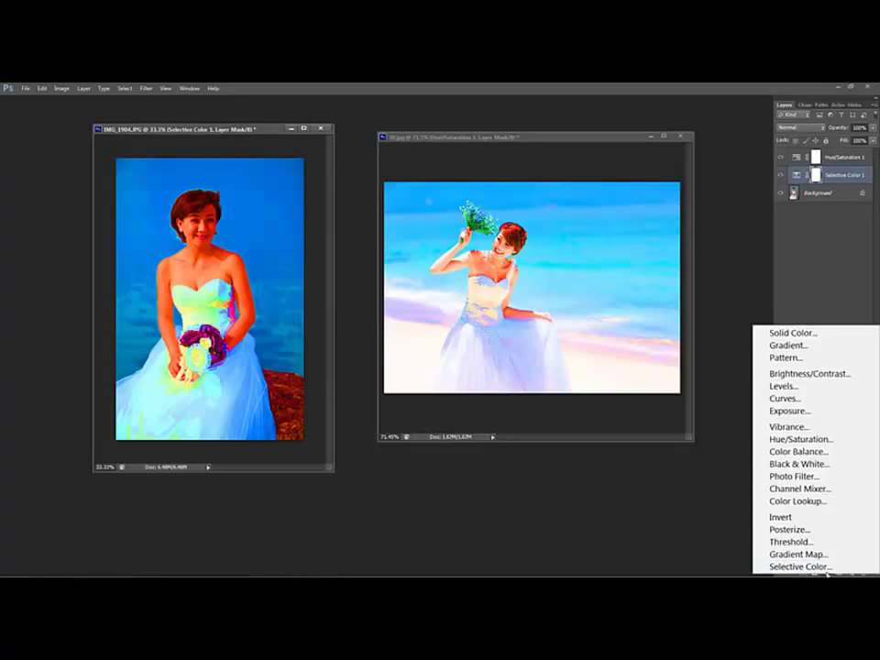
click(799, 567)
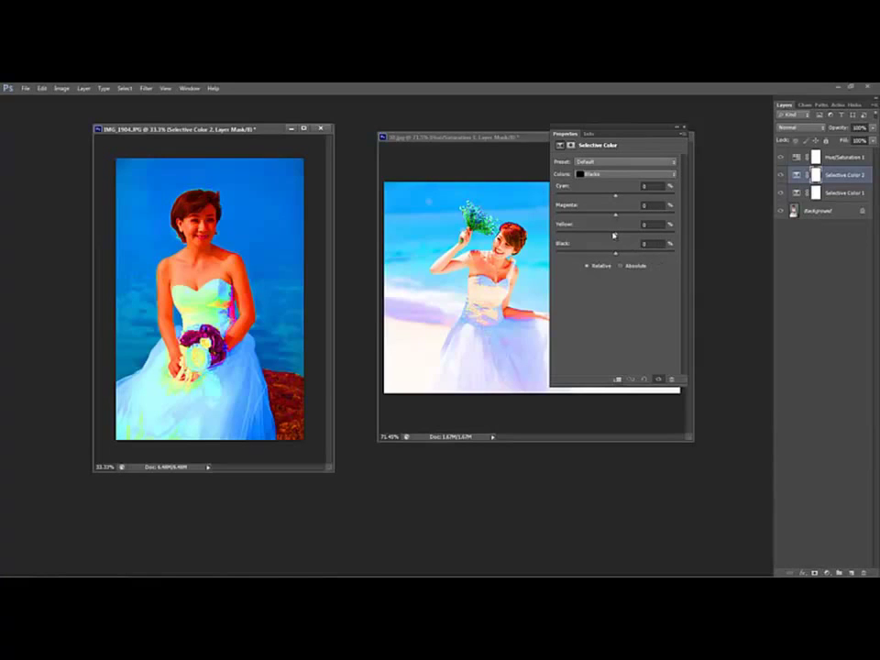
Set its Cyans to Cyan +100, Magenta -58, Yellow -85, Black -23.
click(628, 174)
click(605, 222)
drag(615, 195, 696, 191)
drag(617, 216, 585, 215)
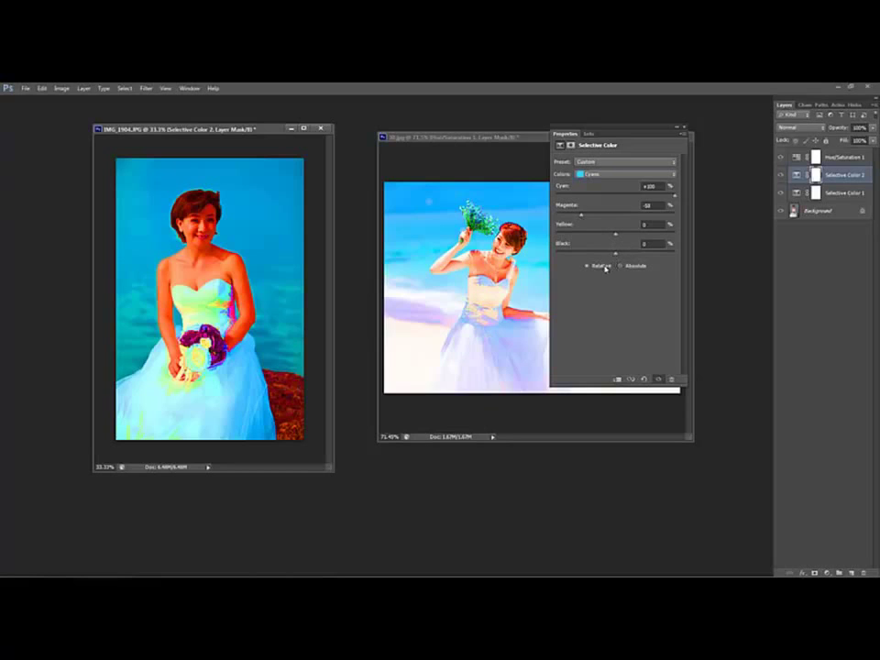
mouse_move(615, 234)
mouse_down()
mouse_move(528, 237)
mouse_move(568, 236)
mouse_up()
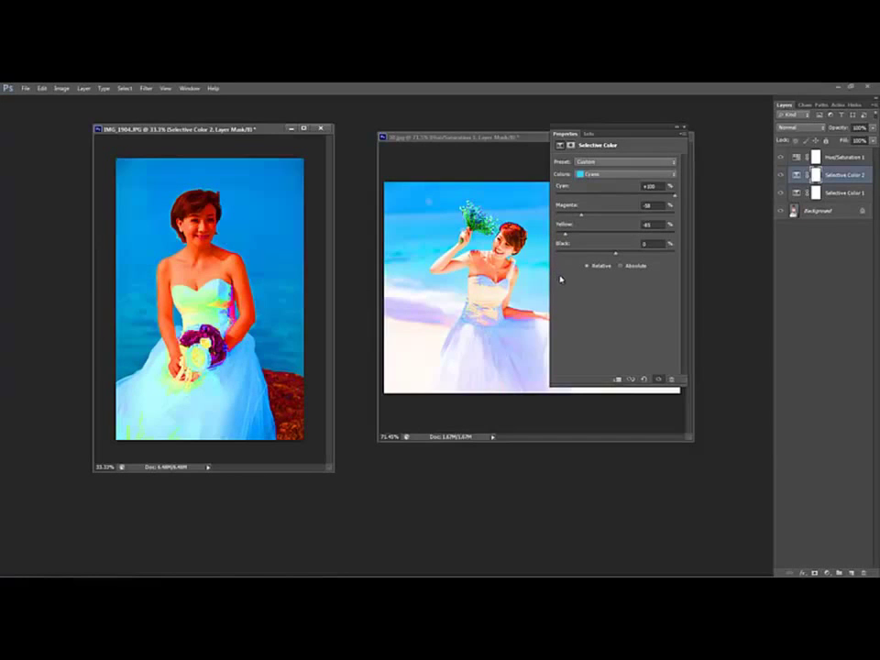
drag(616, 255, 601, 256)
Set the Blues of Selective Color 2 to Cyan +73, Magenta -85, Yellow -92, Black +28.
click(628, 173)
click(601, 236)
drag(616, 196, 658, 198)
mouse_move(615, 213)
mouse_down()
mouse_move(543, 214)
mouse_move(574, 214)
mouse_up()
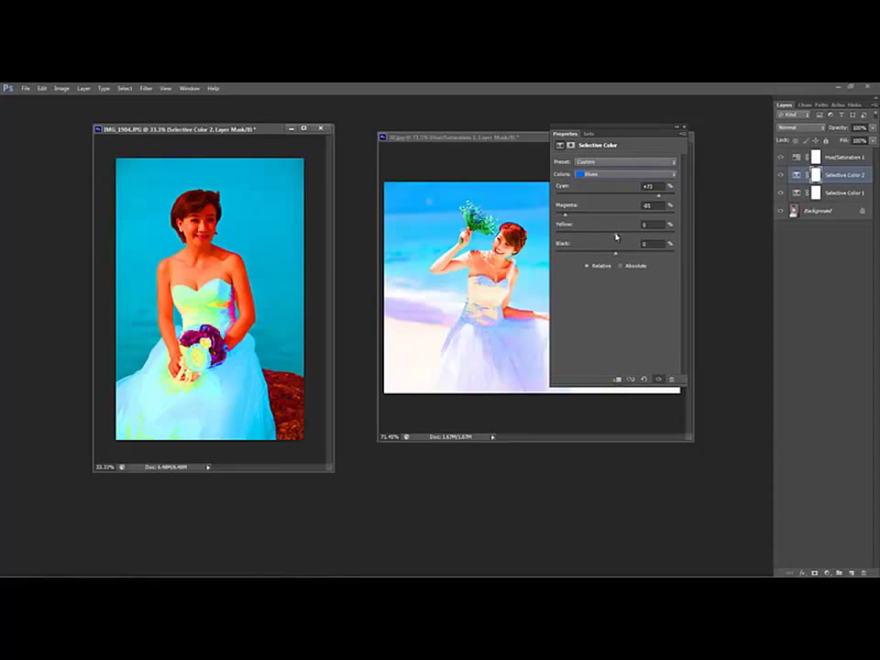
mouse_move(615, 235)
mouse_down()
mouse_move(552, 236)
mouse_move(560, 237)
mouse_up()
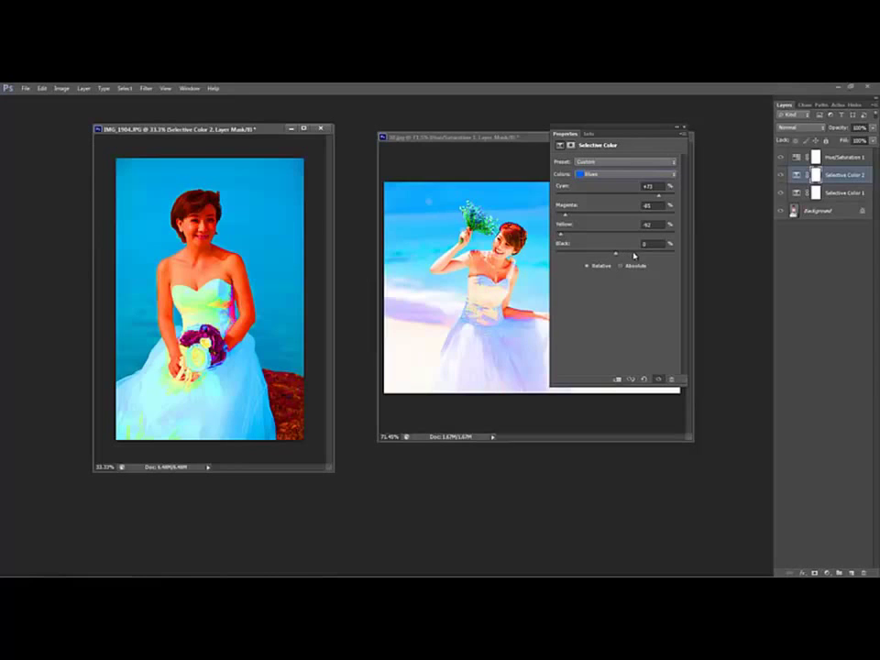
mouse_move(617, 255)
mouse_down()
mouse_move(690, 249)
mouse_move(630, 256)
mouse_up()
Adjust the Whites with less cyan, magenta and yellow and more black, turning the dress blue.
click(623, 173)
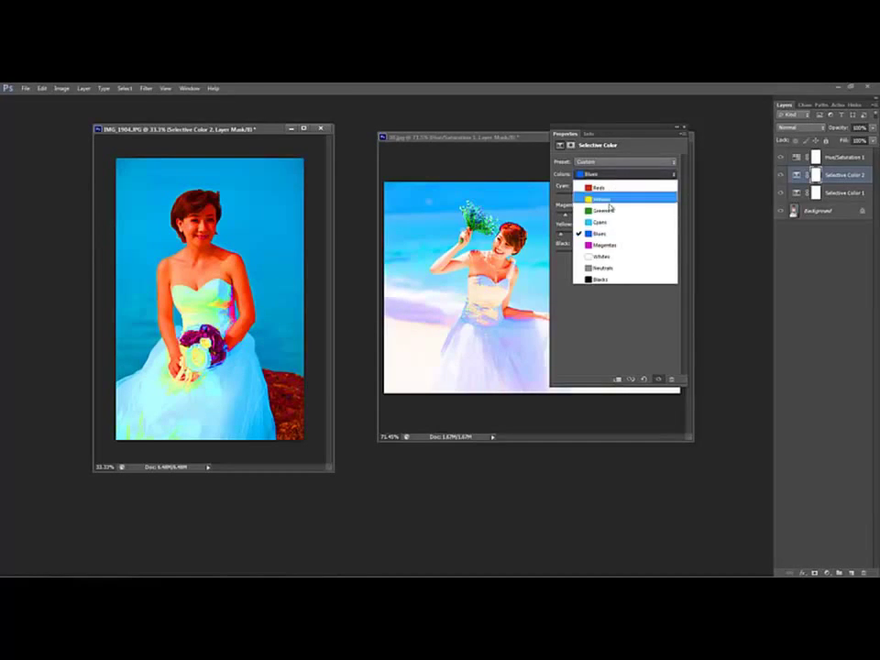
click(601, 255)
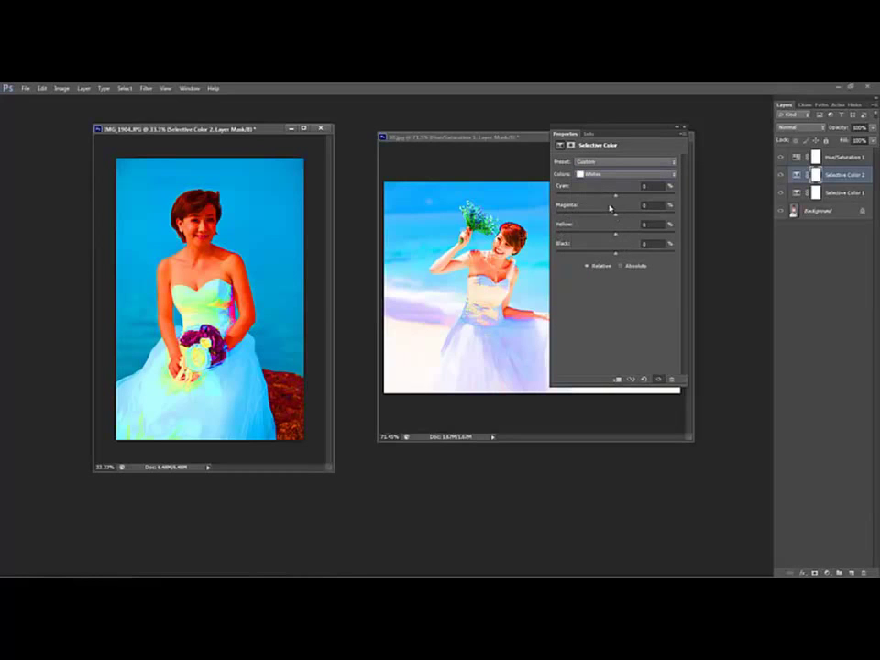
drag(613, 196, 613, 200)
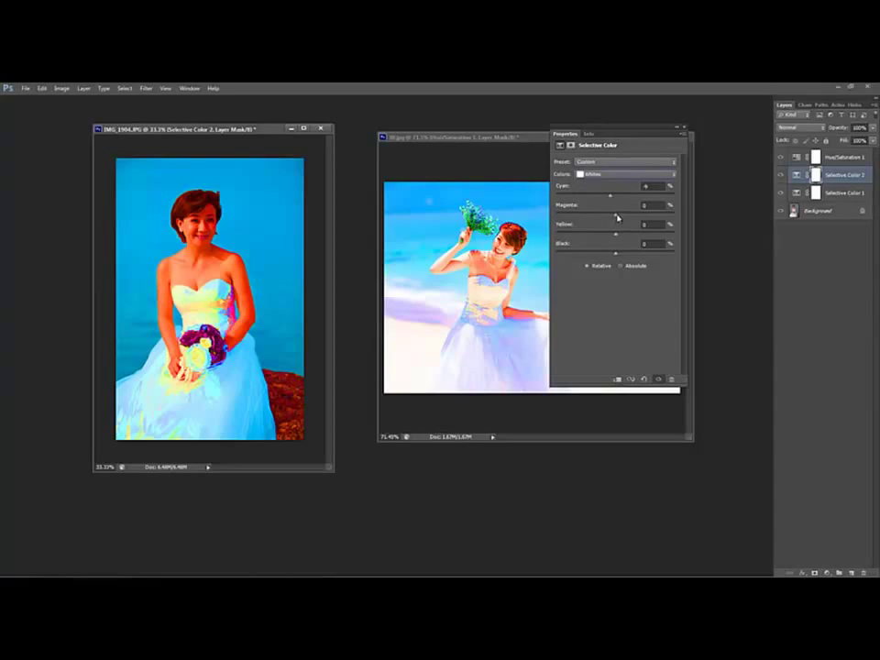
drag(618, 218, 607, 217)
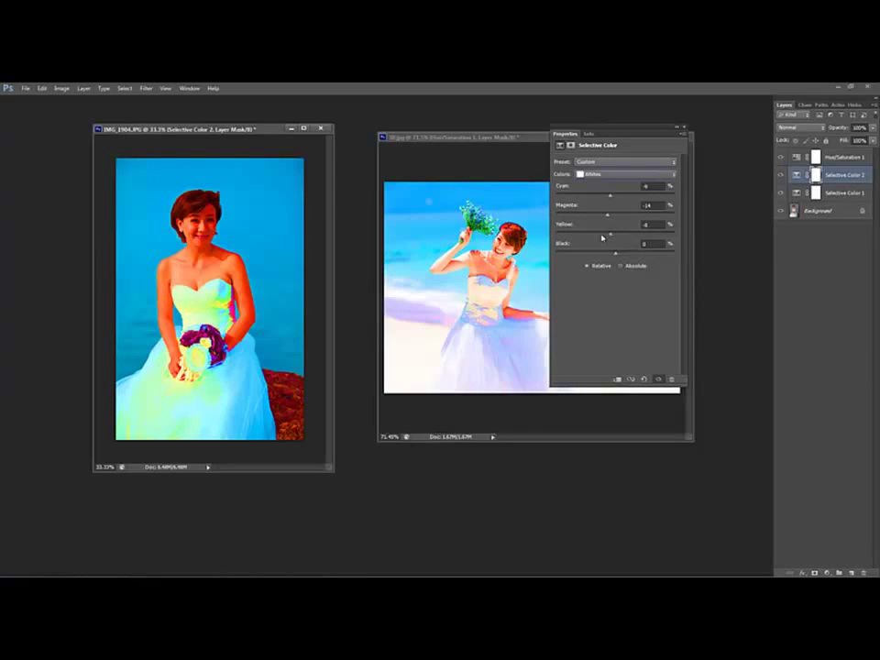
mouse_move(616, 235)
mouse_down()
mouse_move(682, 231)
mouse_move(580, 235)
mouse_up()
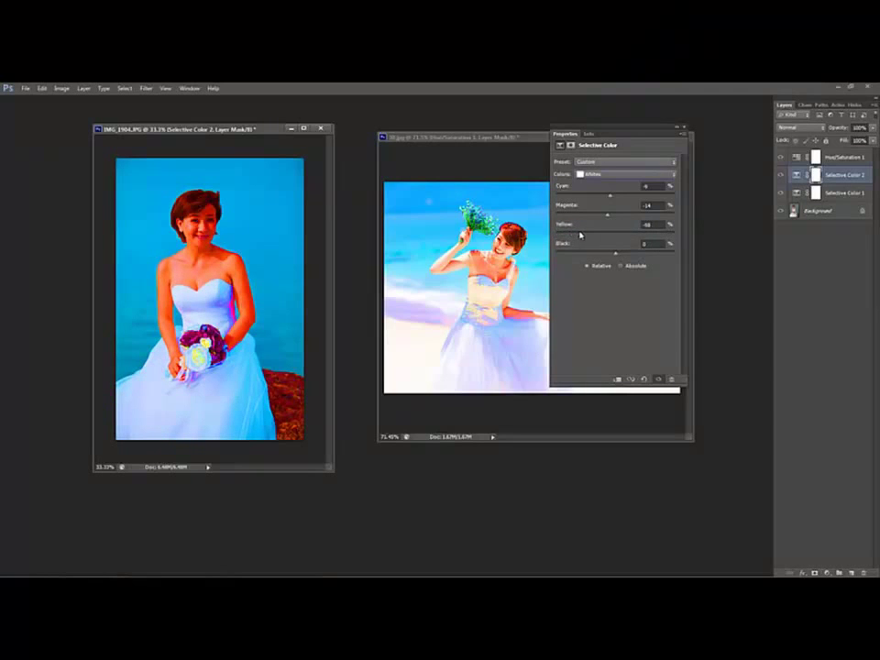
drag(578, 236, 587, 236)
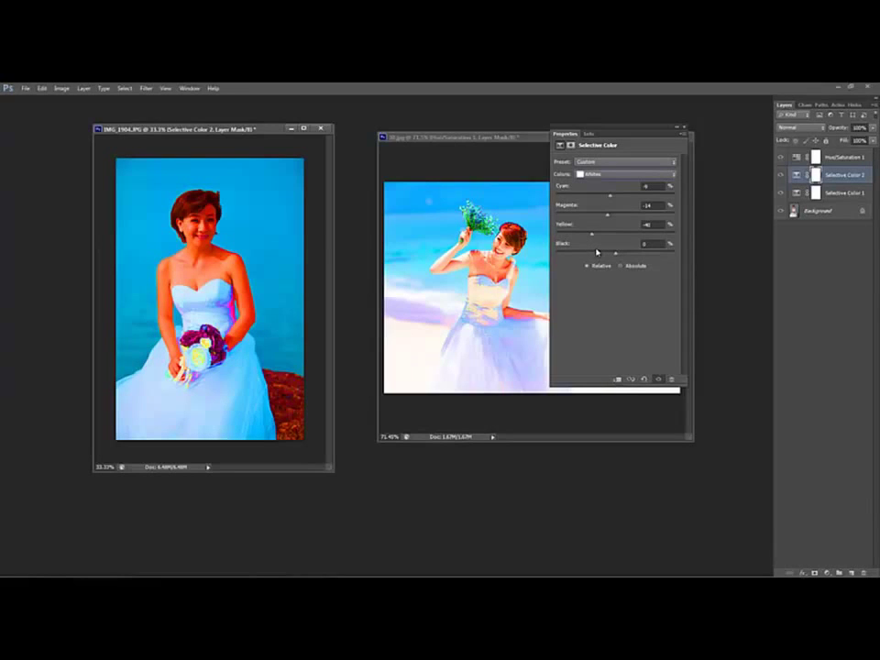
drag(610, 255, 632, 256)
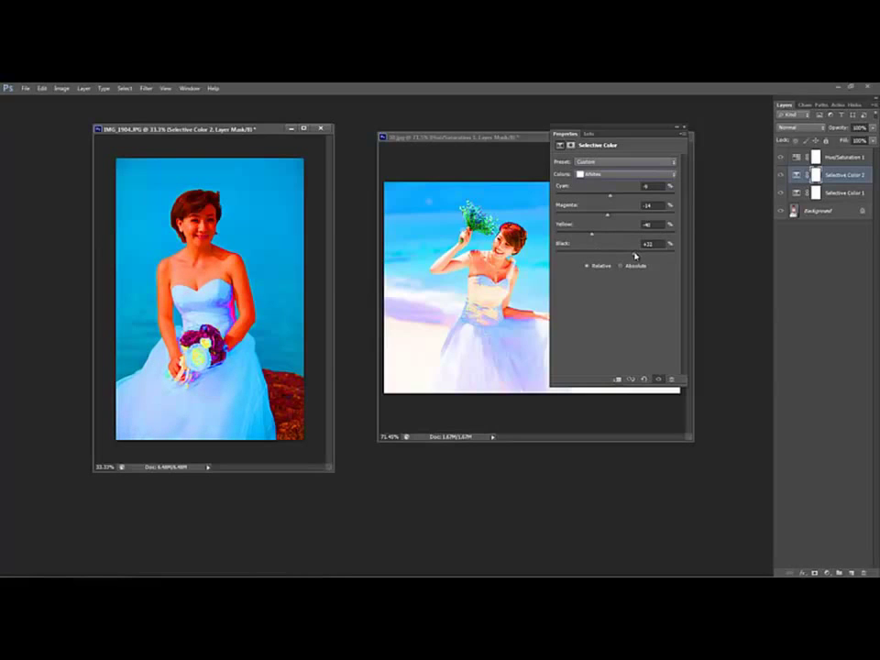
Set the Neutrals to about Cyan +1, Yellow -1, Black -2, with Magenta near zero.
click(625, 174)
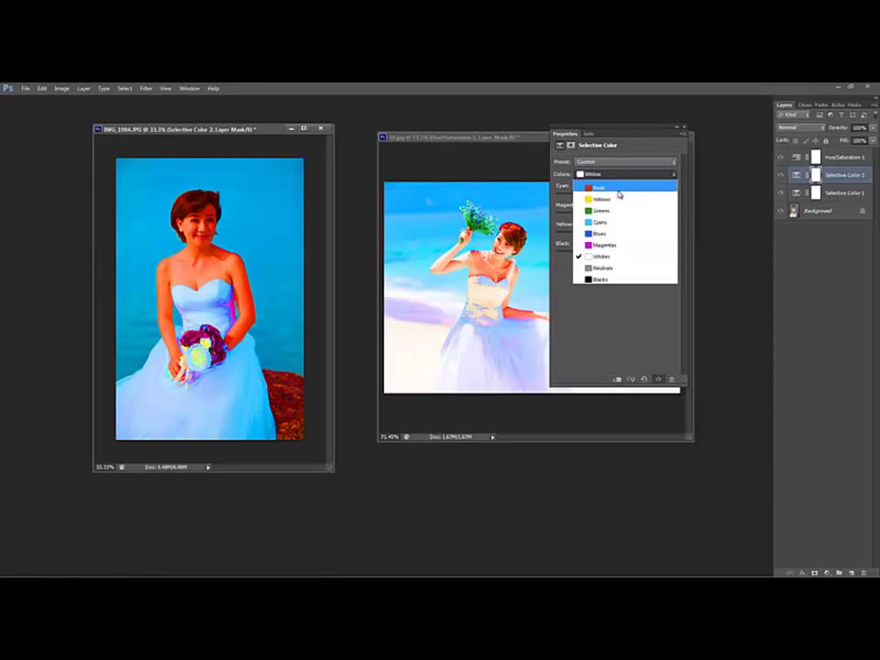
click(612, 268)
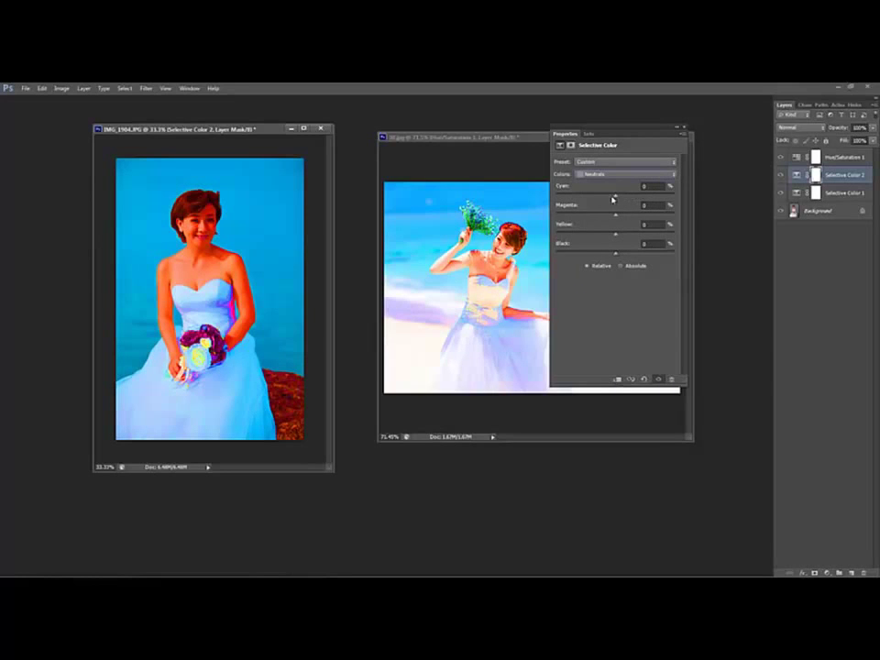
drag(616, 196, 618, 198)
mouse_move(615, 207)
mouse_down()
mouse_move(646, 214)
mouse_move(610, 217)
mouse_up()
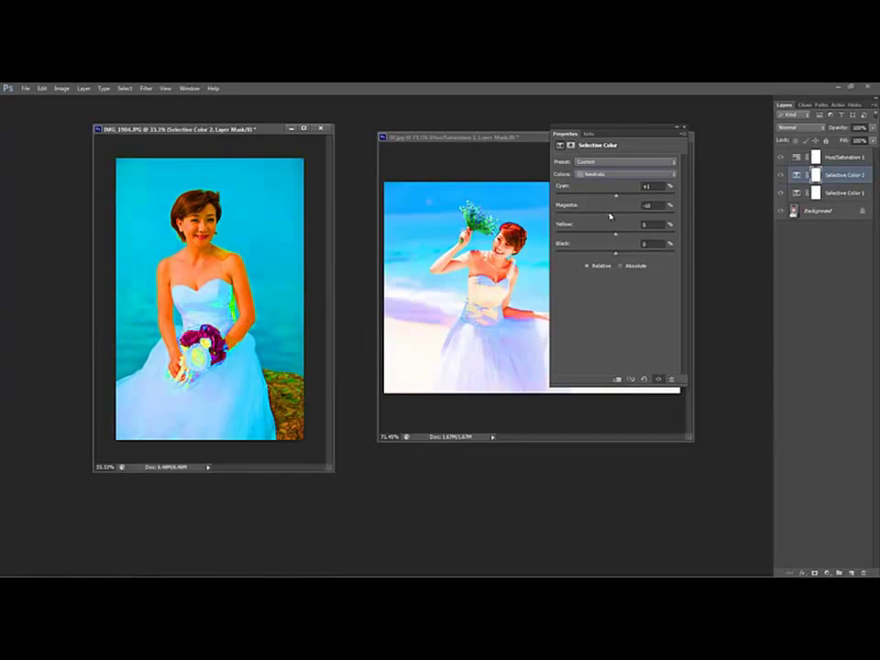
drag(610, 216, 616, 217)
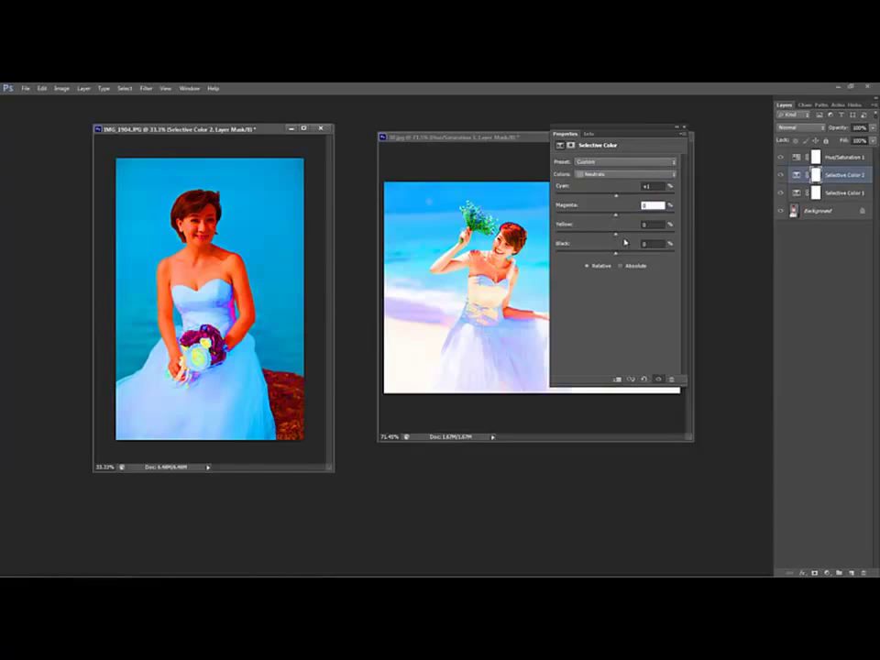
drag(614, 235, 611, 237)
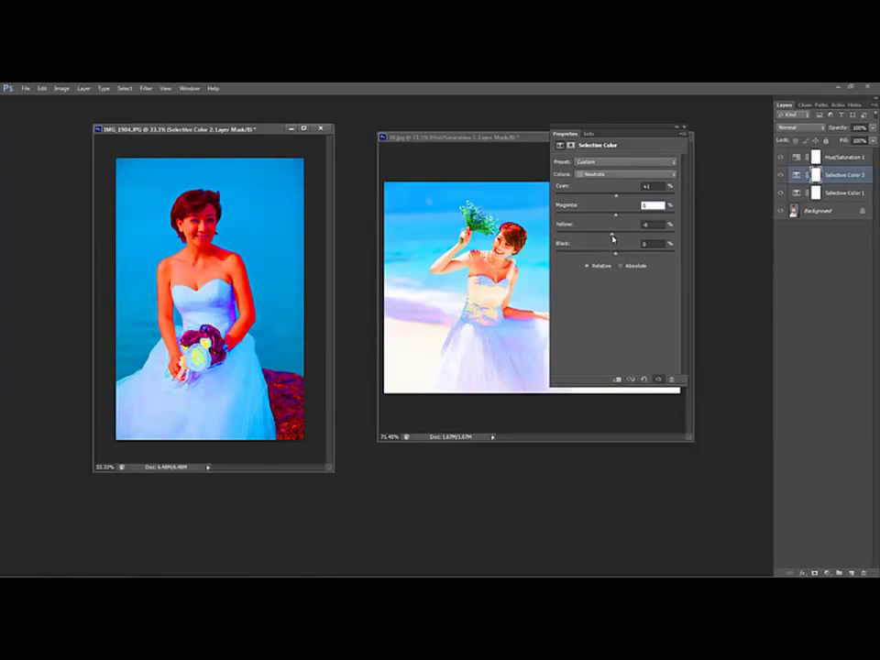
drag(615, 239, 616, 236)
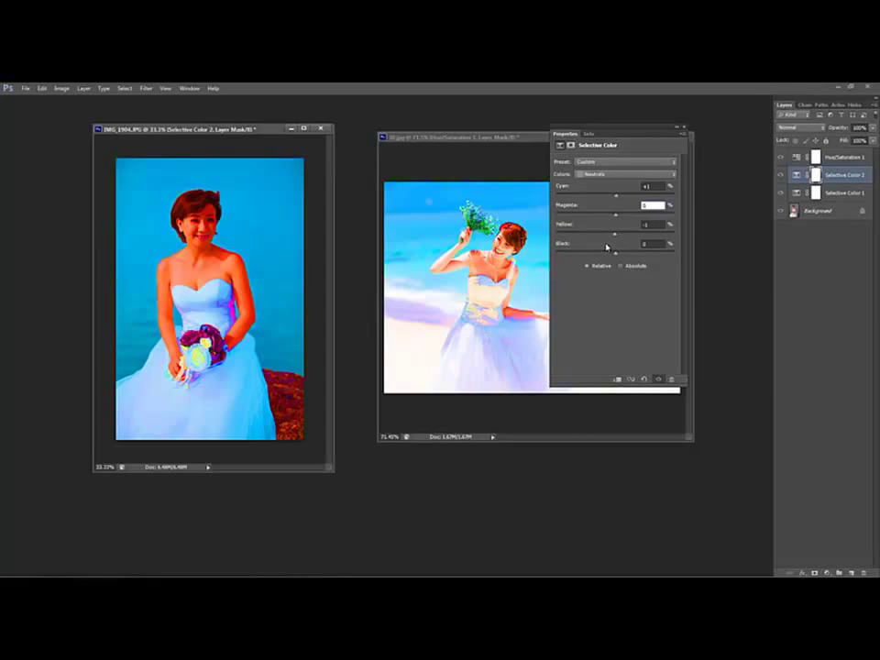
drag(615, 253, 611, 256)
Tweak the Blacks of Selective Color 2 to Magenta +2, Yellow -3, Black +12.
click(631, 175)
click(598, 279)
mouse_move(615, 195)
mouse_down()
mouse_move(626, 197)
mouse_move(615, 197)
mouse_up()
drag(615, 215, 619, 216)
drag(616, 235, 602, 236)
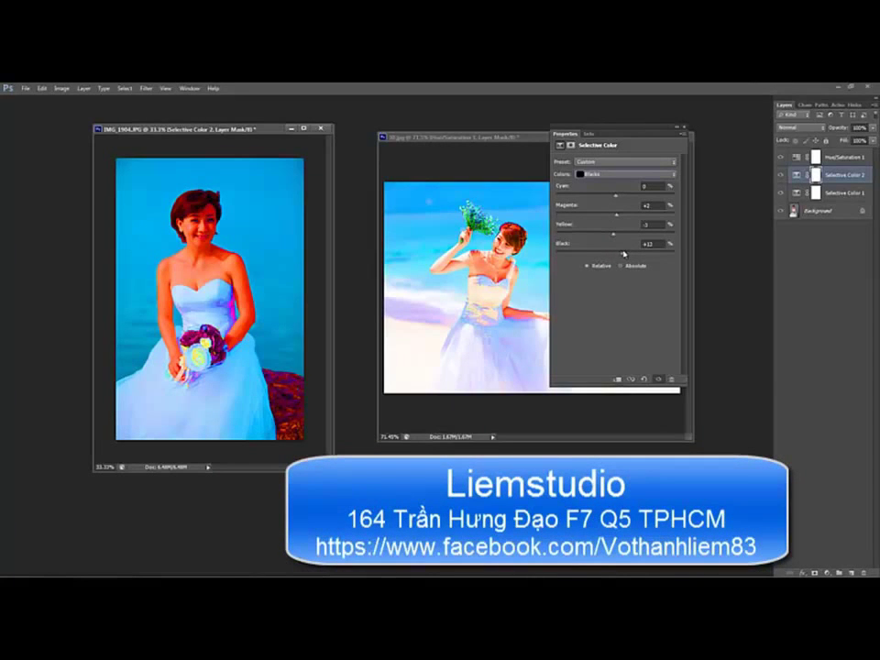
drag(613, 253, 614, 253)
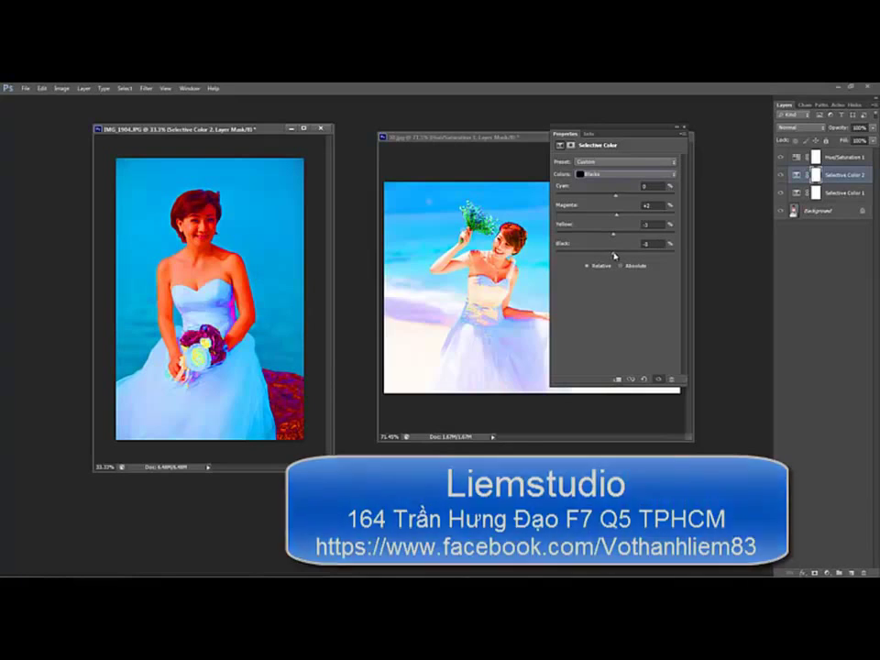
Set the Reds to Cyan -30, Magenta -5, Yellow +27, Black -7.
click(644, 175)
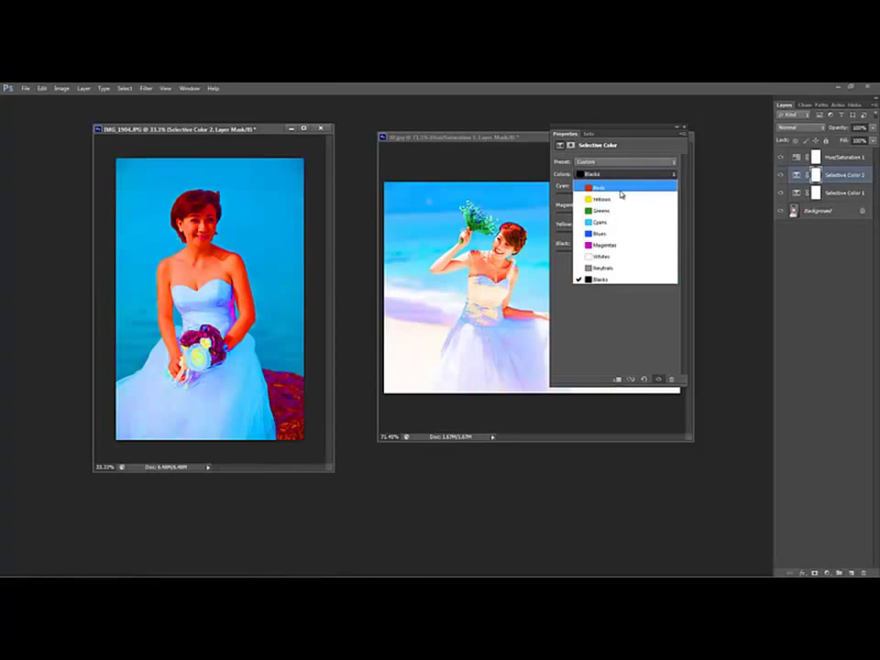
click(620, 191)
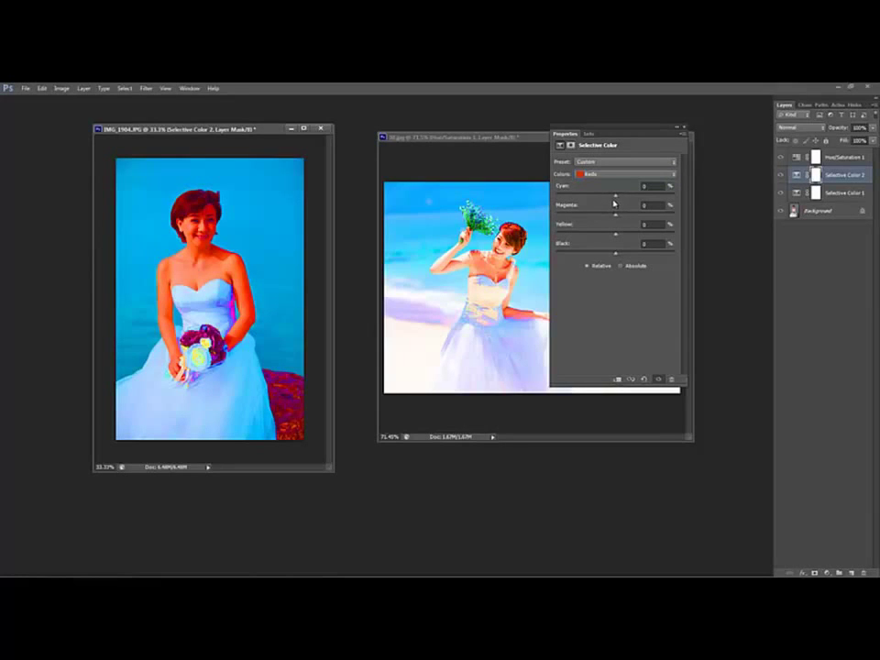
drag(615, 198, 610, 198)
mouse_move(615, 216)
mouse_down()
mouse_move(635, 215)
mouse_move(607, 216)
mouse_up()
drag(615, 235, 626, 236)
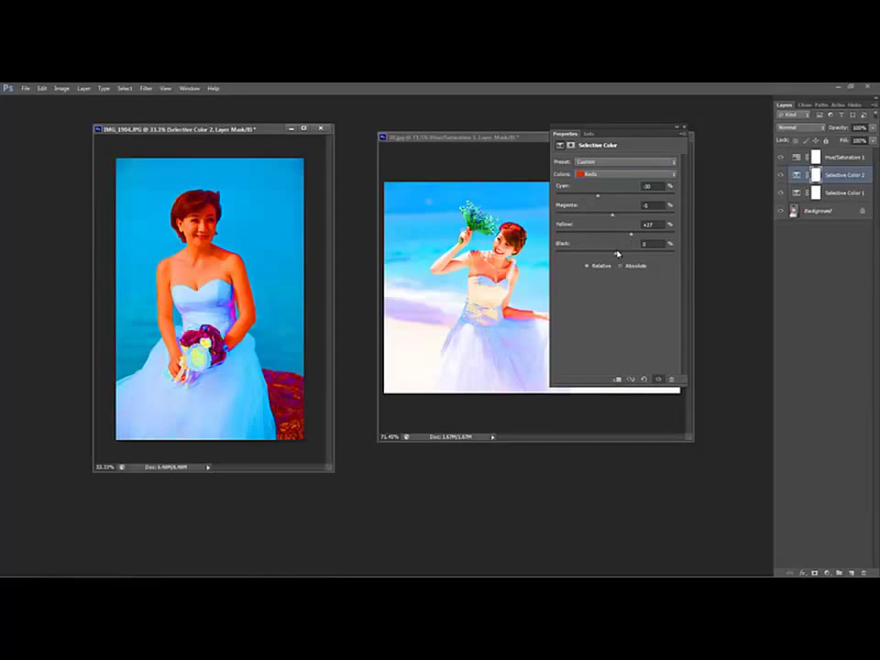
mouse_move(616, 253)
mouse_down()
mouse_move(600, 256)
mouse_move(612, 256)
mouse_up()
Set the Yellows of Selective Color 2 to Cyan -34, Magenta -27, Black -75.
click(623, 173)
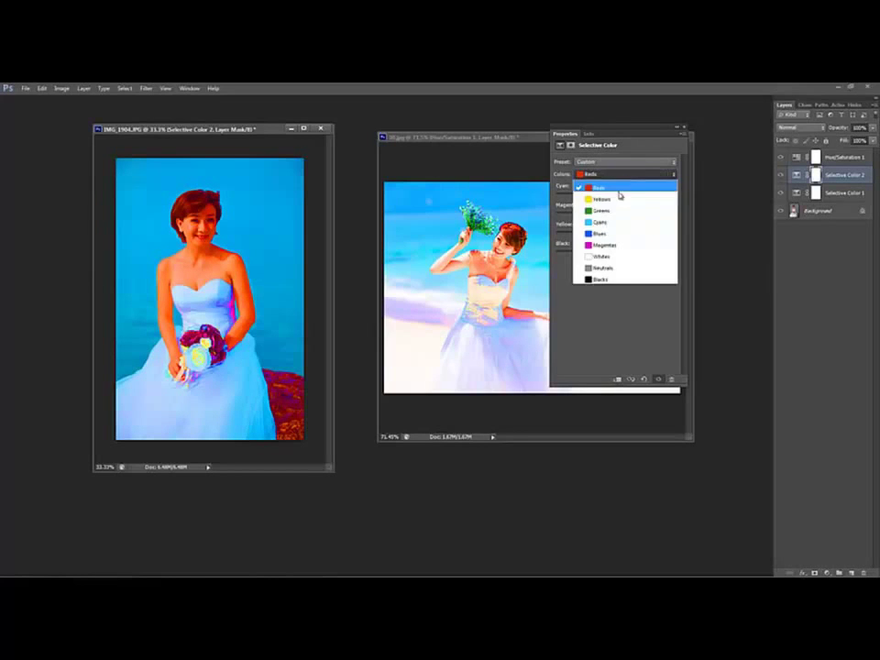
click(614, 198)
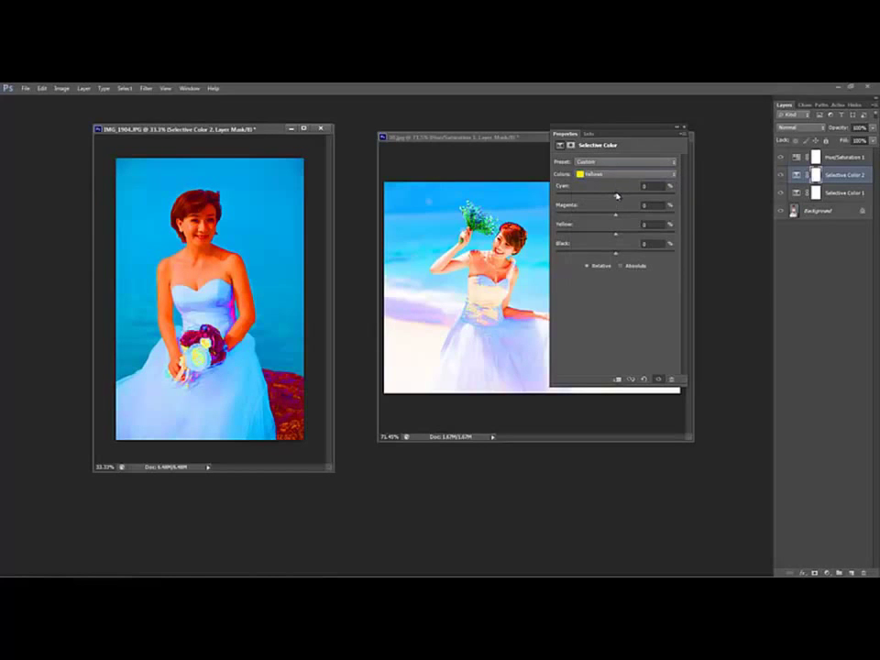
mouse_move(616, 195)
mouse_down()
mouse_move(573, 200)
mouse_move(597, 201)
mouse_up()
drag(615, 213, 600, 216)
drag(615, 254, 570, 254)
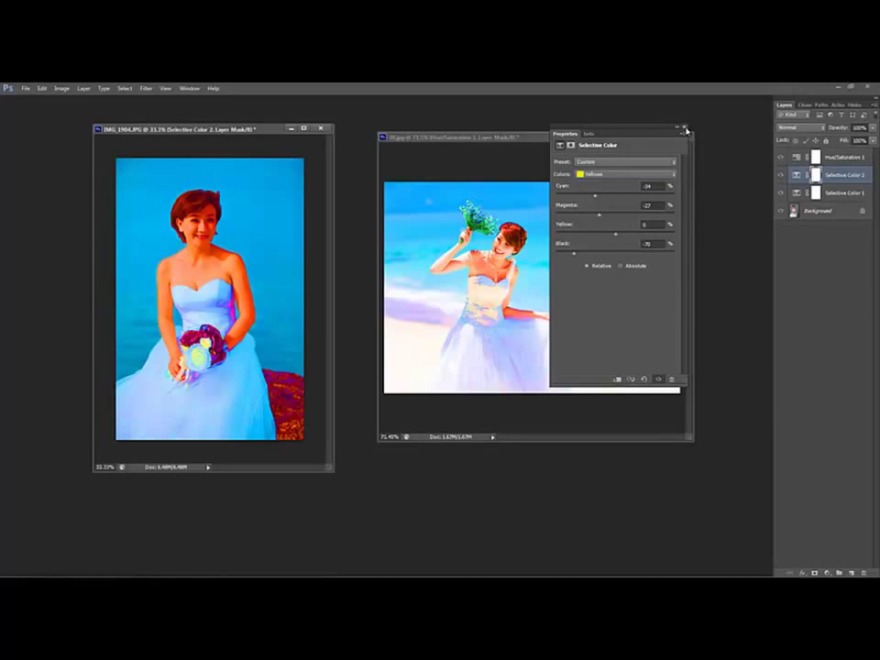
Reopen Selective Color 1 and reduce cyan, magenta, yellow and black in its Yellows.
click(683, 129)
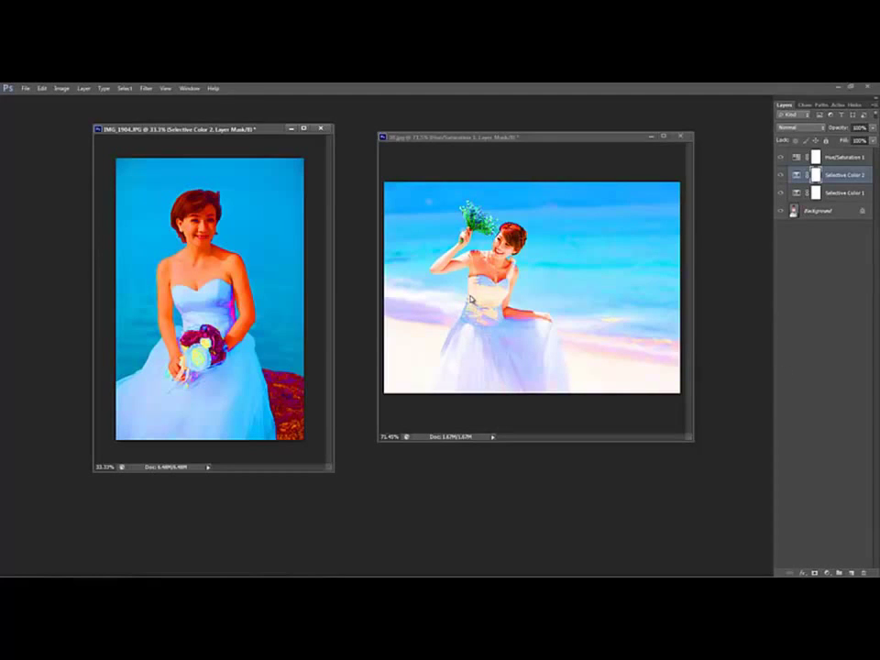
double_click(795, 192)
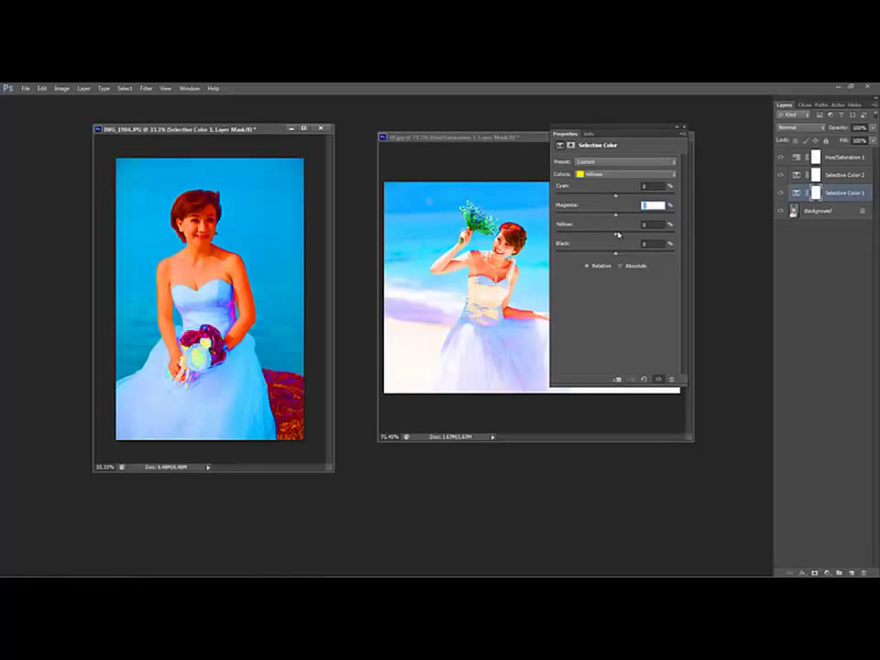
mouse_move(615, 196)
mouse_down()
mouse_move(596, 198)
mouse_move(645, 198)
mouse_up()
mouse_move(611, 218)
mouse_down()
mouse_move(602, 215)
mouse_move(613, 216)
mouse_up()
mouse_move(613, 235)
mouse_down()
mouse_move(556, 255)
mouse_move(587, 255)
mouse_up()
drag(584, 254, 583, 255)
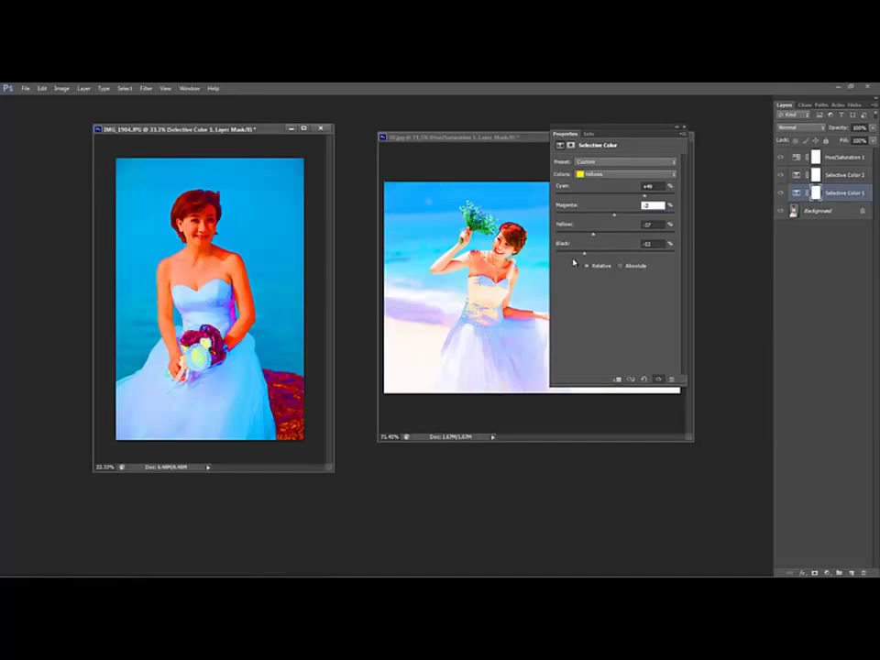
Set its Reds to Cyan -21, Magenta -7, Yellow -3, Black -14.
click(609, 174)
mouse_move(615, 195)
mouse_down()
mouse_move(563, 197)
mouse_move(590, 198)
mouse_up()
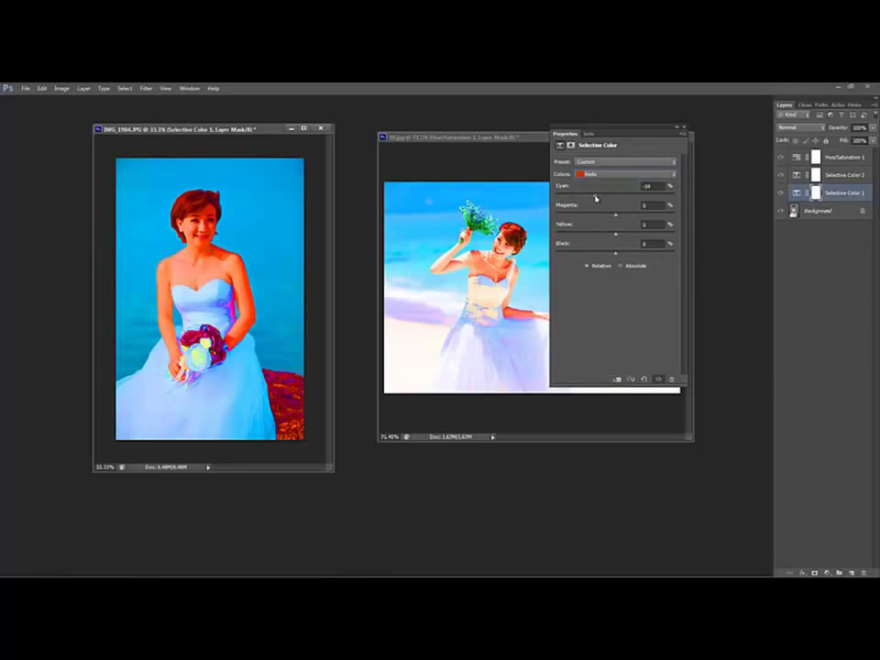
drag(590, 198, 604, 198)
mouse_move(615, 216)
mouse_down()
mouse_move(579, 215)
mouse_move(611, 216)
mouse_up()
mouse_move(615, 234)
mouse_down()
mouse_move(592, 237)
mouse_move(612, 237)
mouse_up()
mouse_move(615, 253)
mouse_down()
mouse_move(572, 253)
mouse_move(610, 254)
mouse_up()
Raise cyan, magenta, yellow and black in the Magentas of Selective Color 1.
click(619, 174)
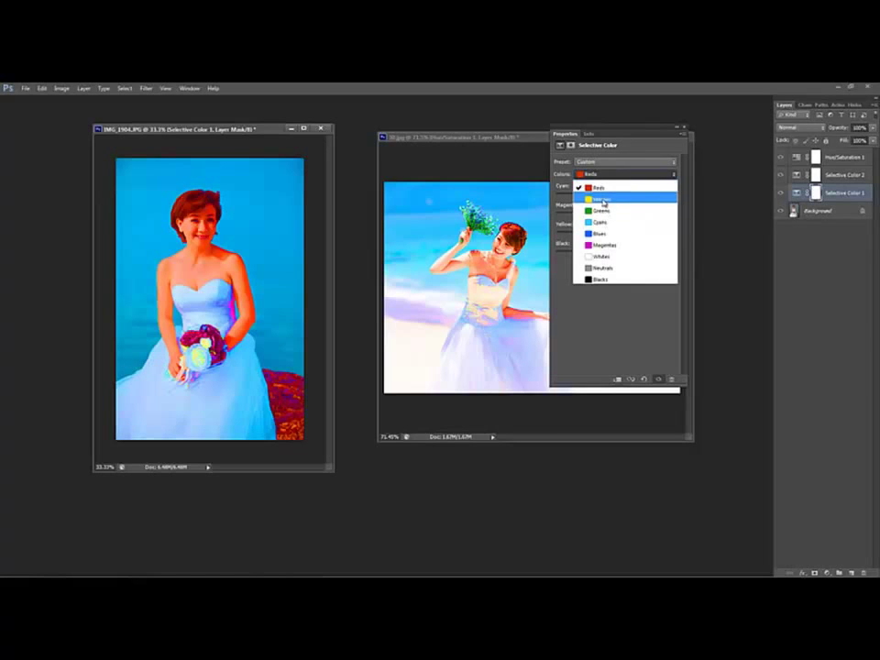
click(600, 222)
click(612, 174)
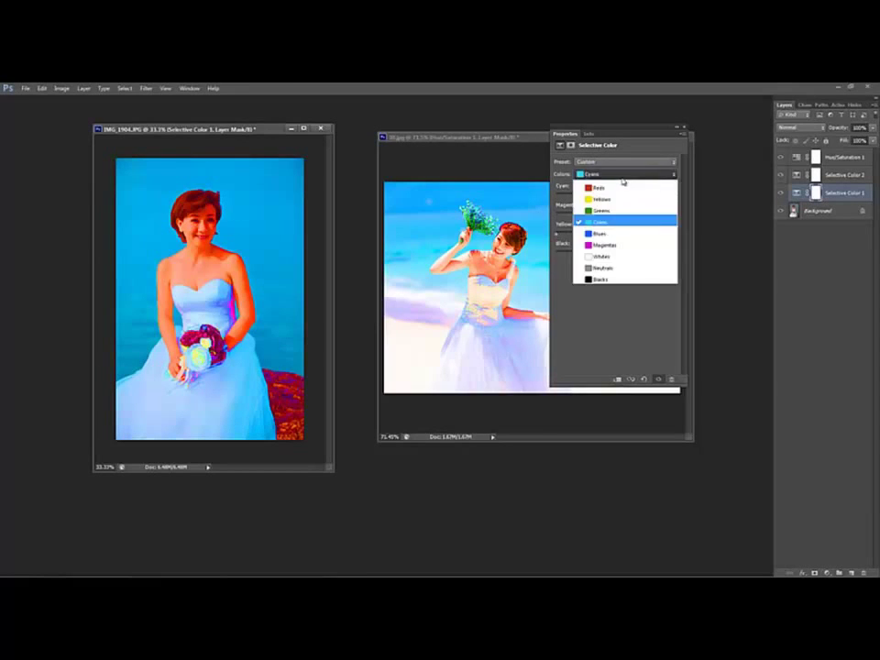
click(597, 244)
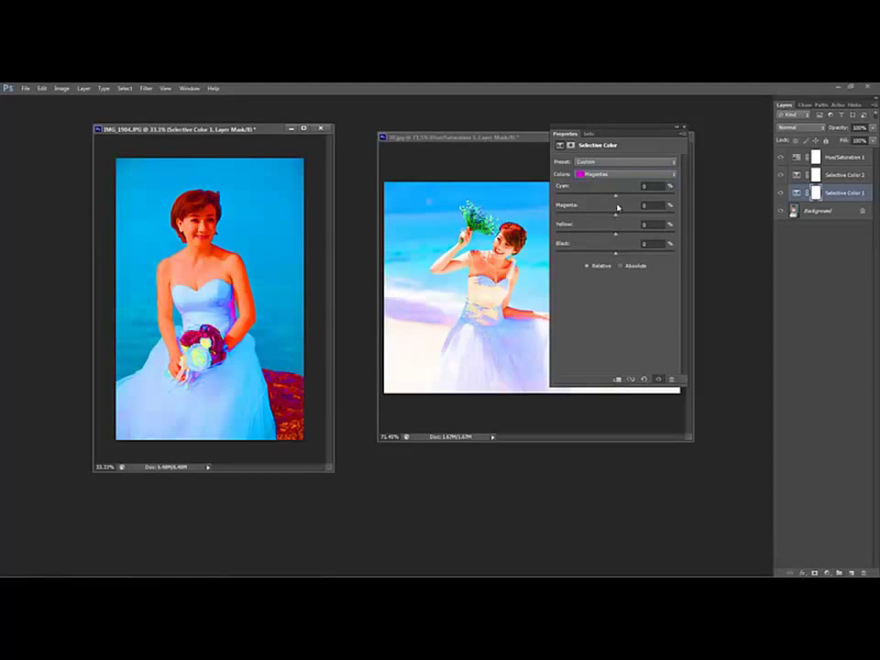
drag(615, 197, 659, 199)
drag(661, 195, 658, 197)
drag(615, 213, 634, 215)
drag(608, 232, 646, 232)
drag(615, 253, 633, 255)
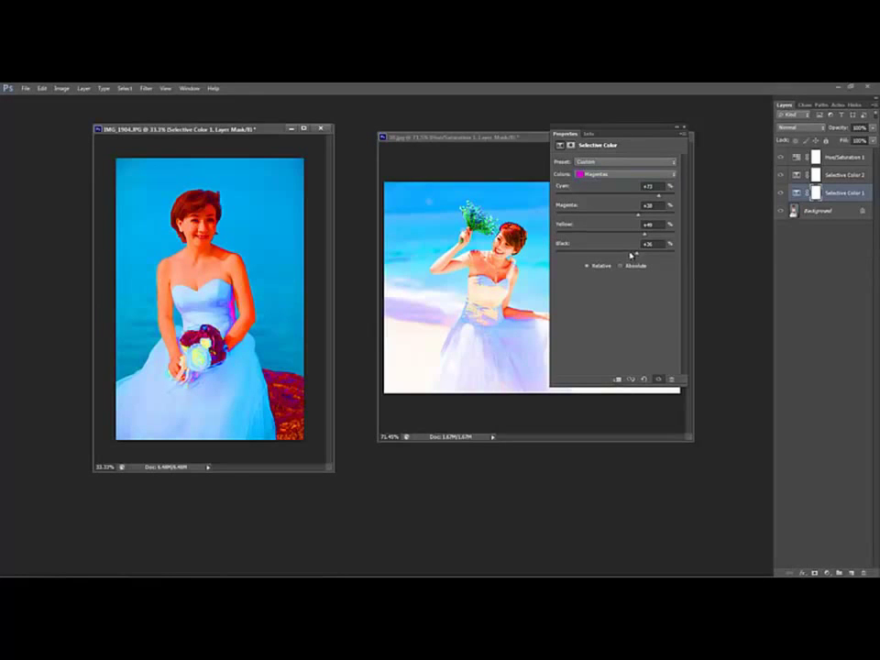
Review the Blacks, Neutrals, Whites and Reds, then close the settings and select Selective Color 2.
click(632, 175)
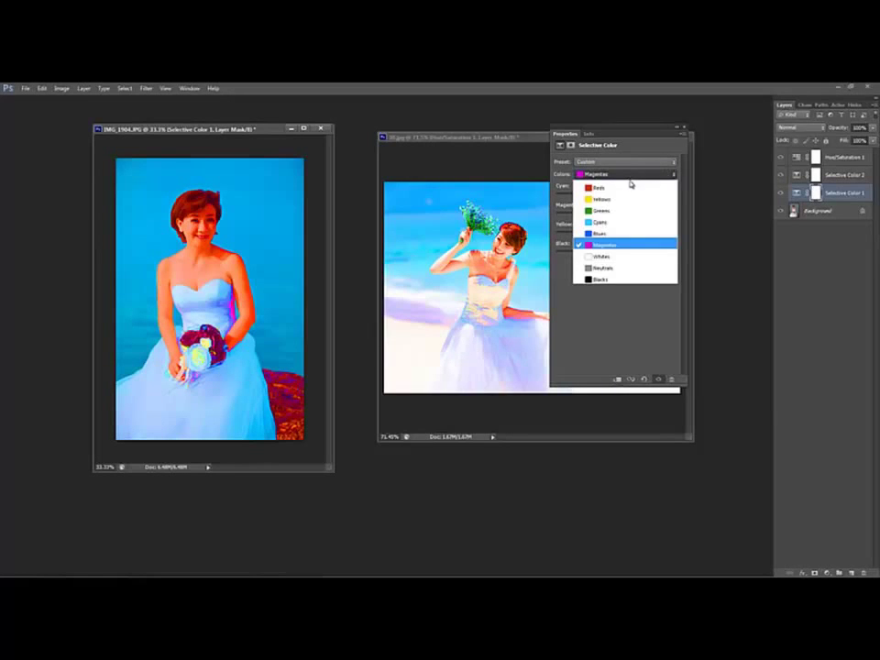
click(602, 280)
click(623, 174)
click(603, 267)
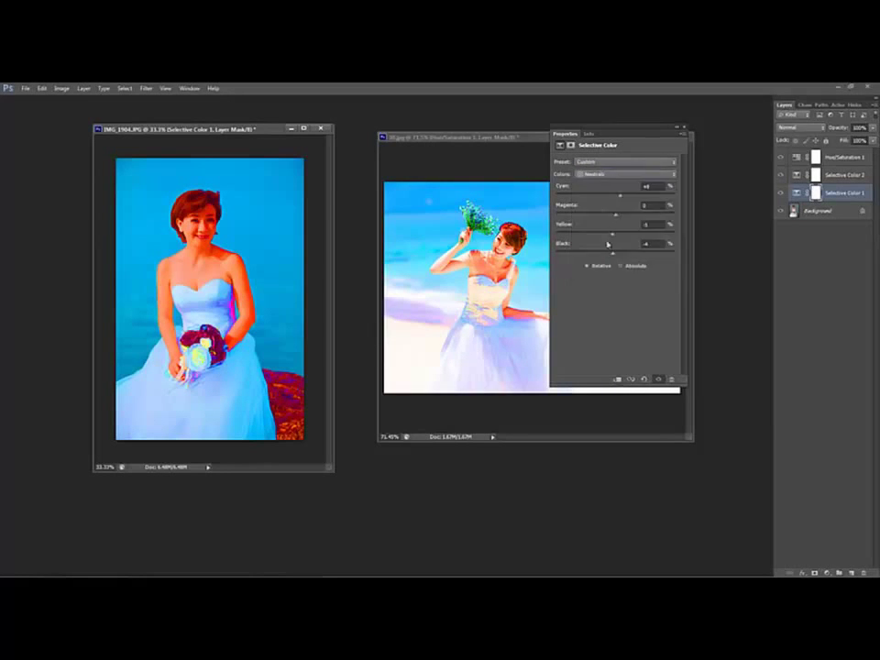
click(627, 174)
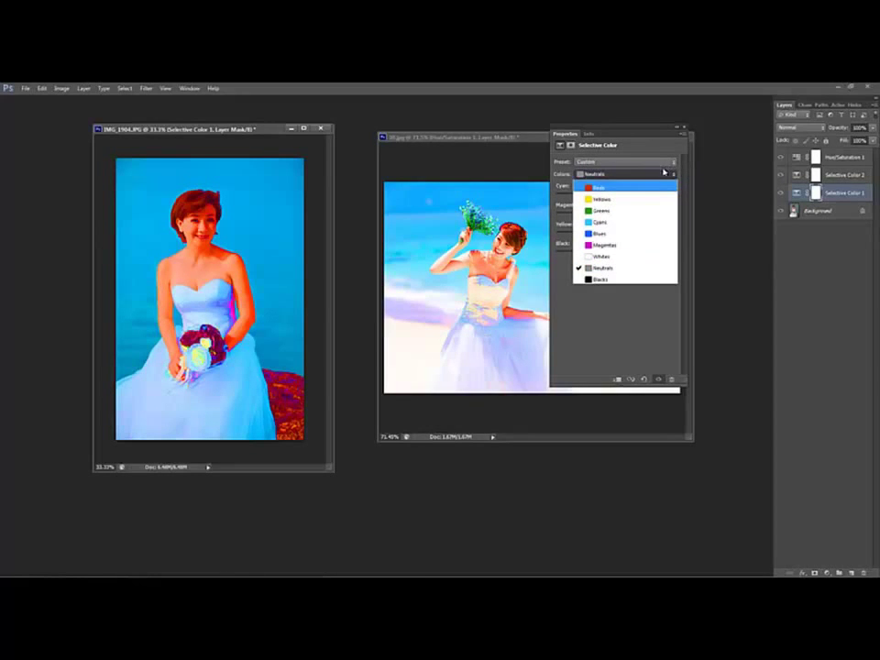
click(604, 255)
click(628, 172)
click(634, 189)
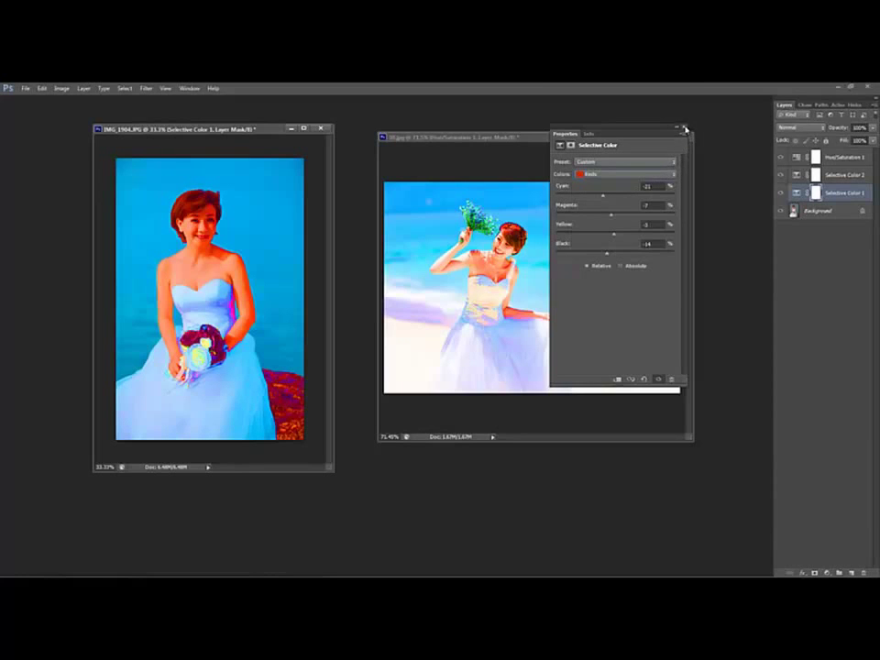
click(686, 129)
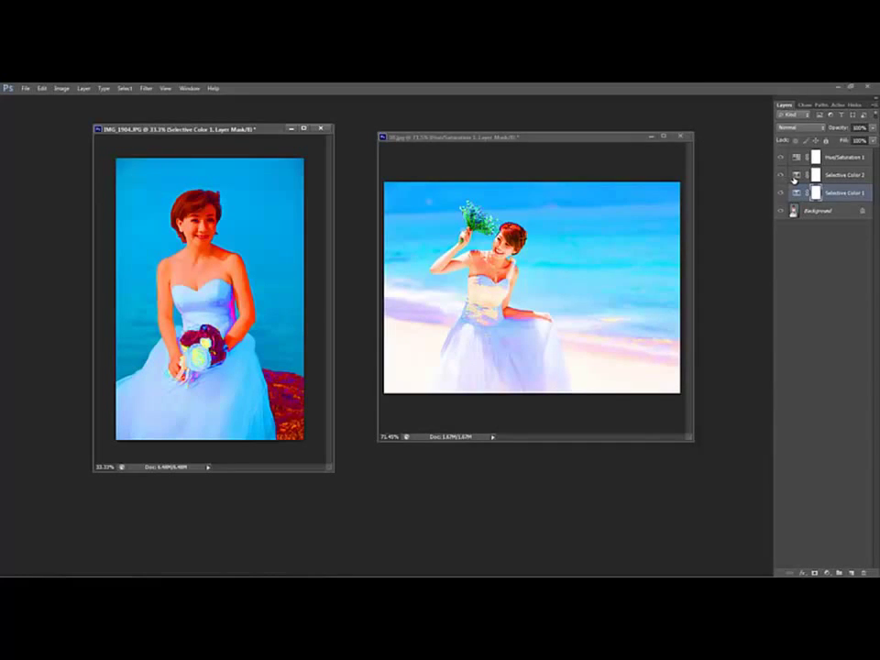
click(794, 178)
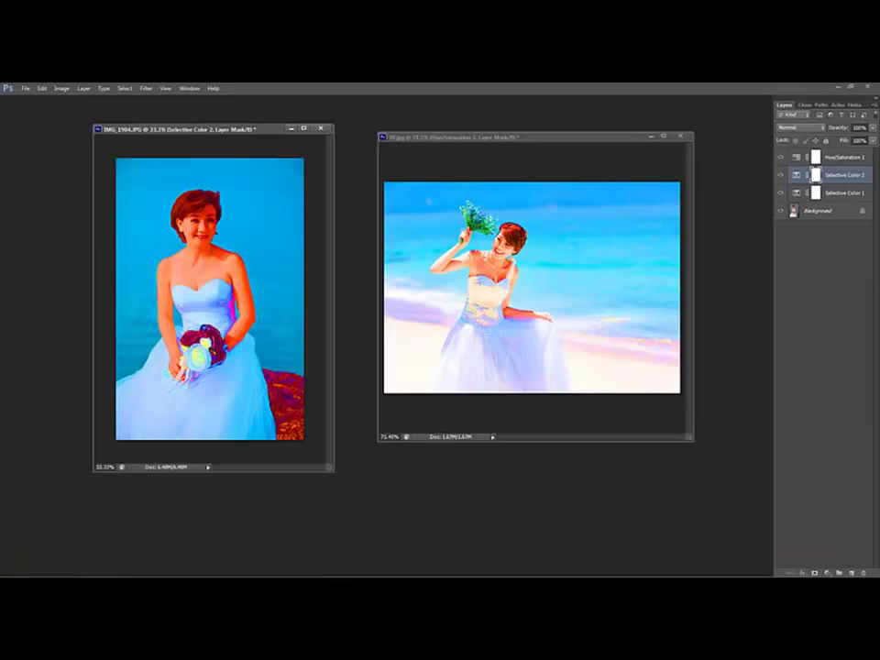
In the huongdan notes, add a line below 'tien hanh' saying the dark photo needs Exposure.
click(236, 570)
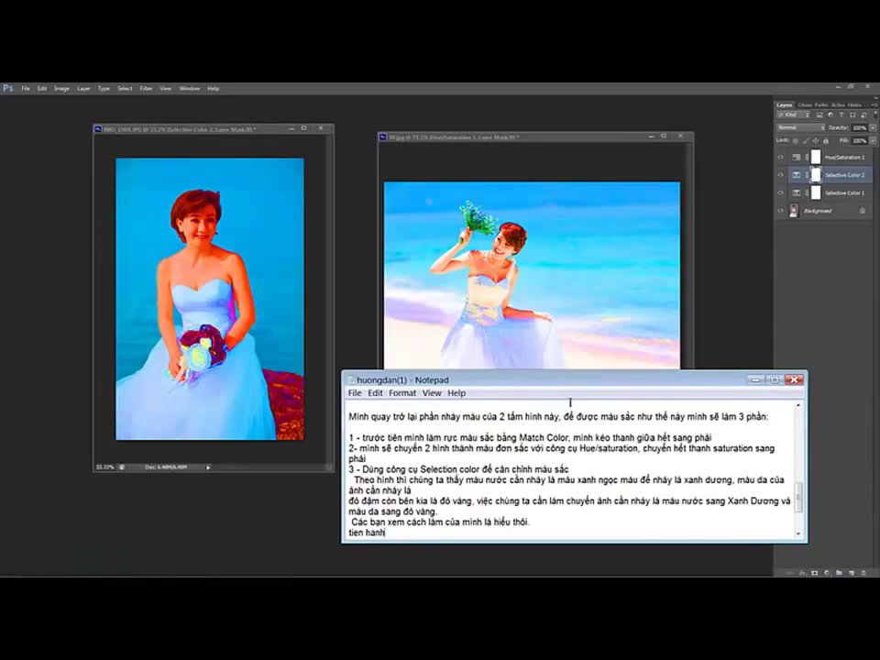
drag(574, 373, 604, 282)
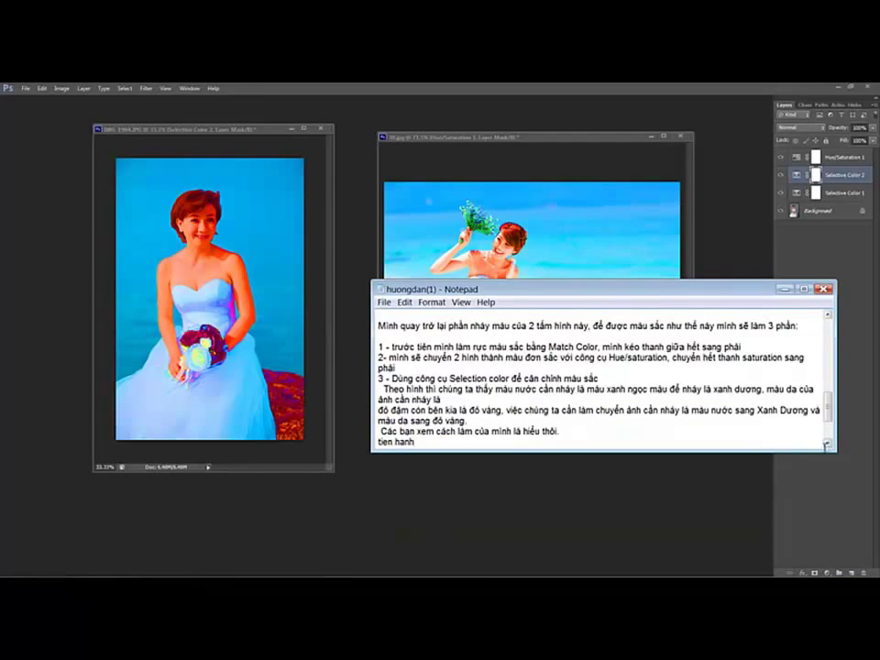
drag(826, 444, 833, 528)
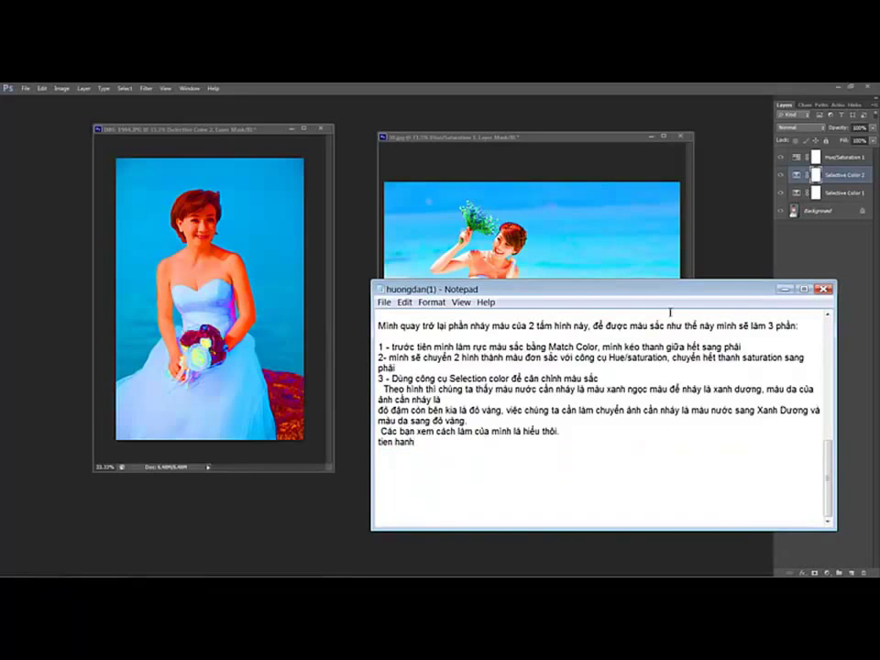
click(797, 567)
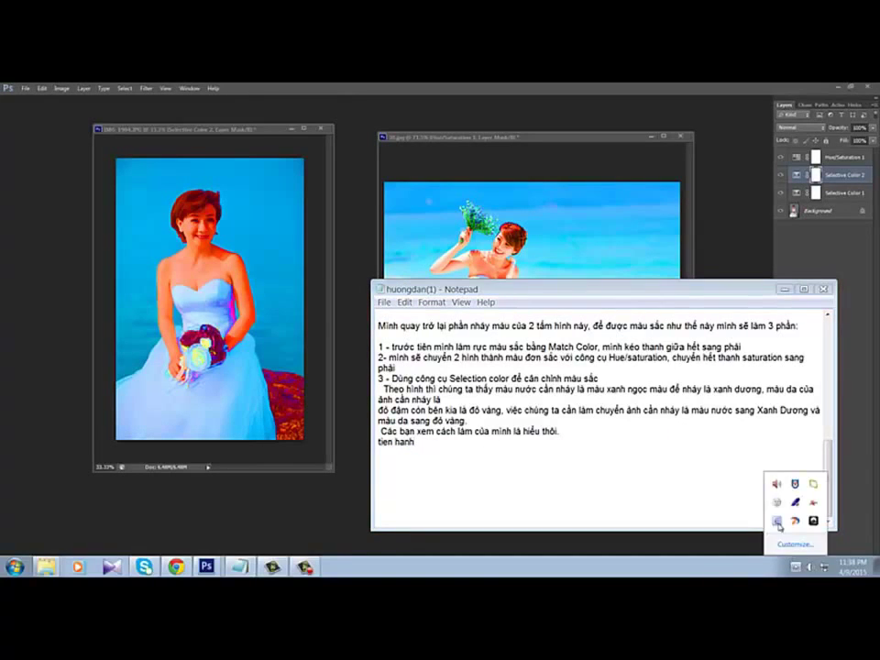
click(419, 442)
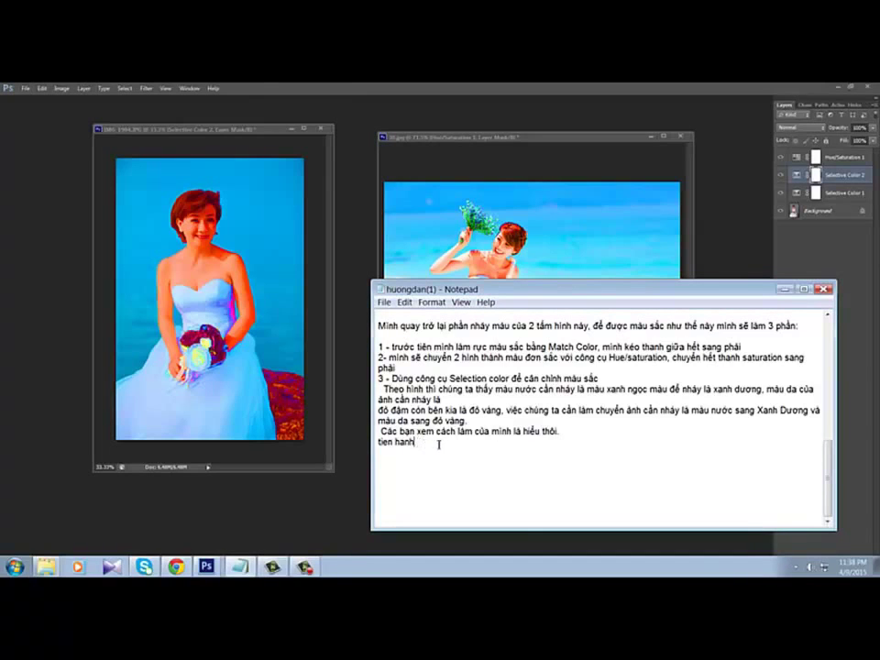
key(Return)
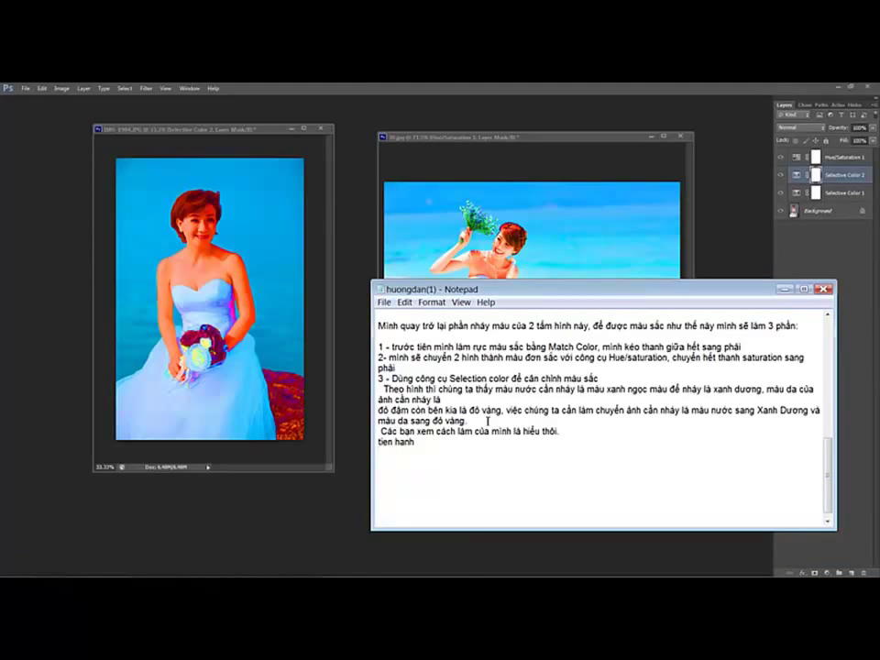
text(theo hìn)
text(h t)
text(tha)
text(y nó họ)
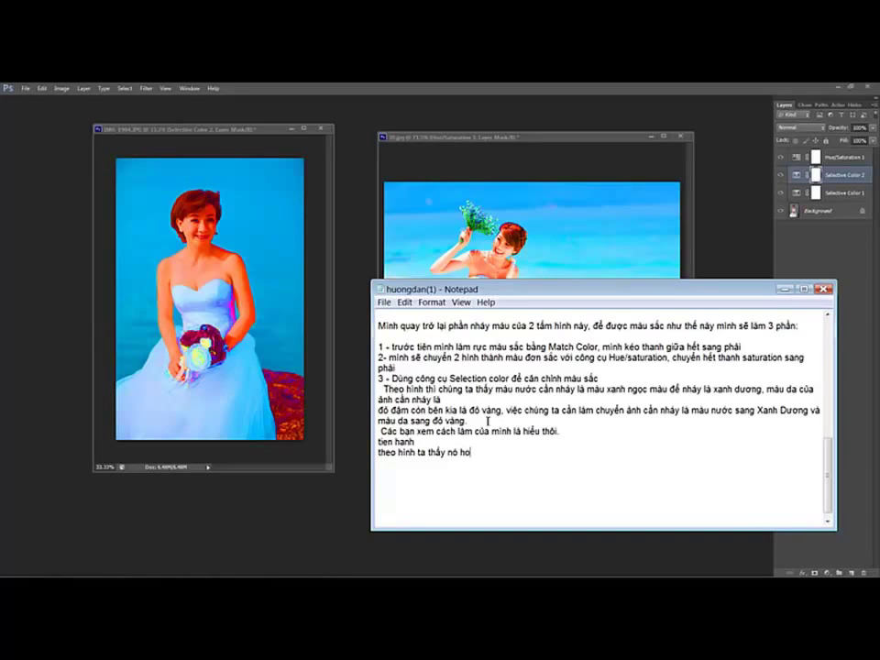
text(i tố)
text(à )
text(dam)
text( cho nê)
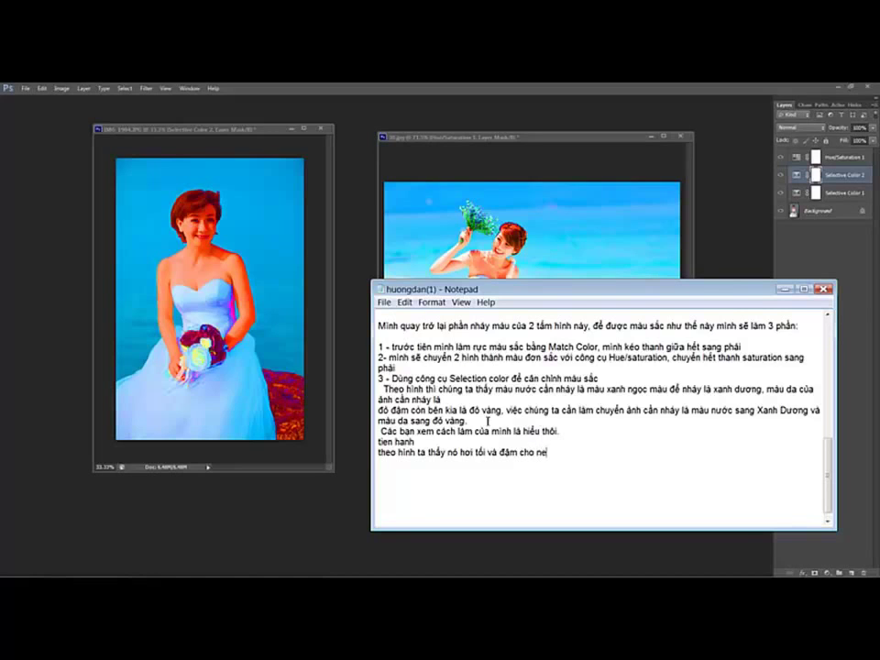
text(n mình dùng)
text( theem)
text(E)
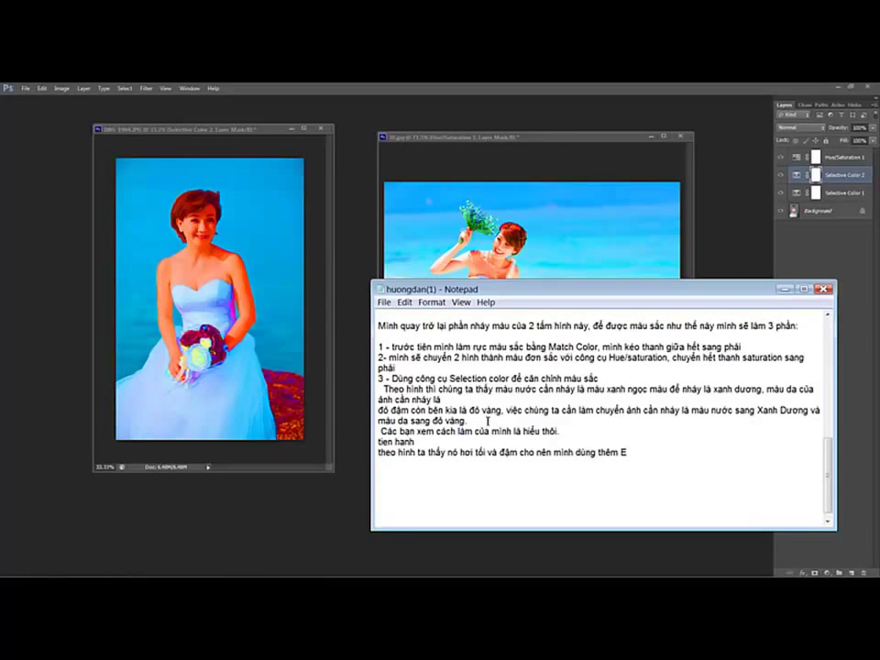
text(x)
text(p)
text(os)
text(u)
text(2)
Add an Exposure layer with slightly raised exposure, Offset -0.0135 and Gamma 1.04.
click(784, 289)
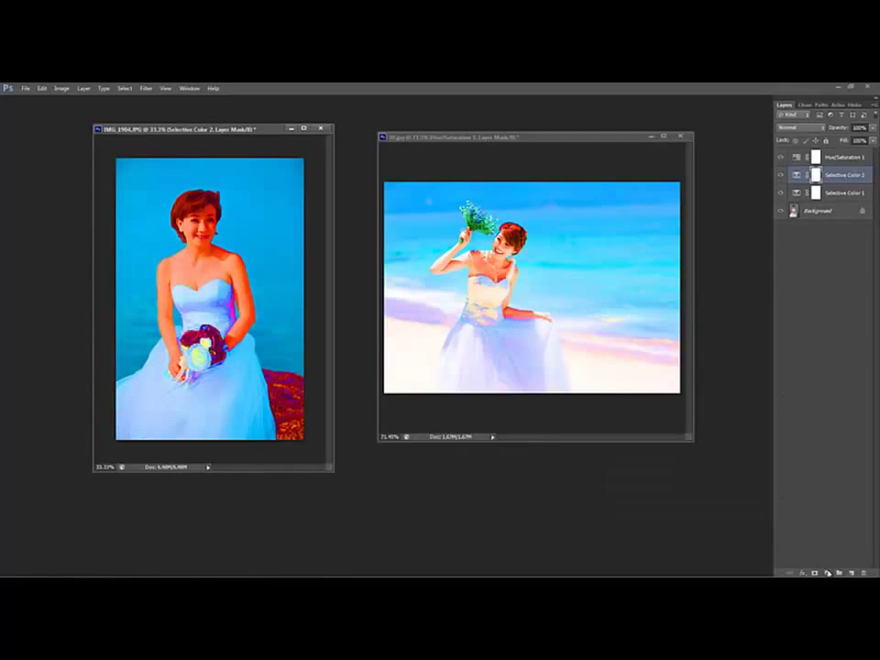
click(827, 573)
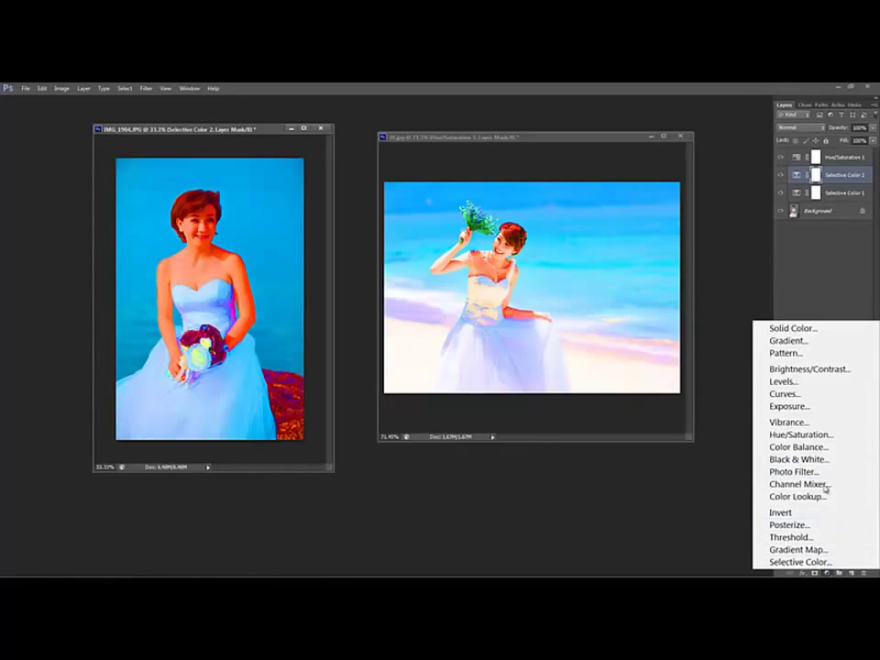
click(790, 406)
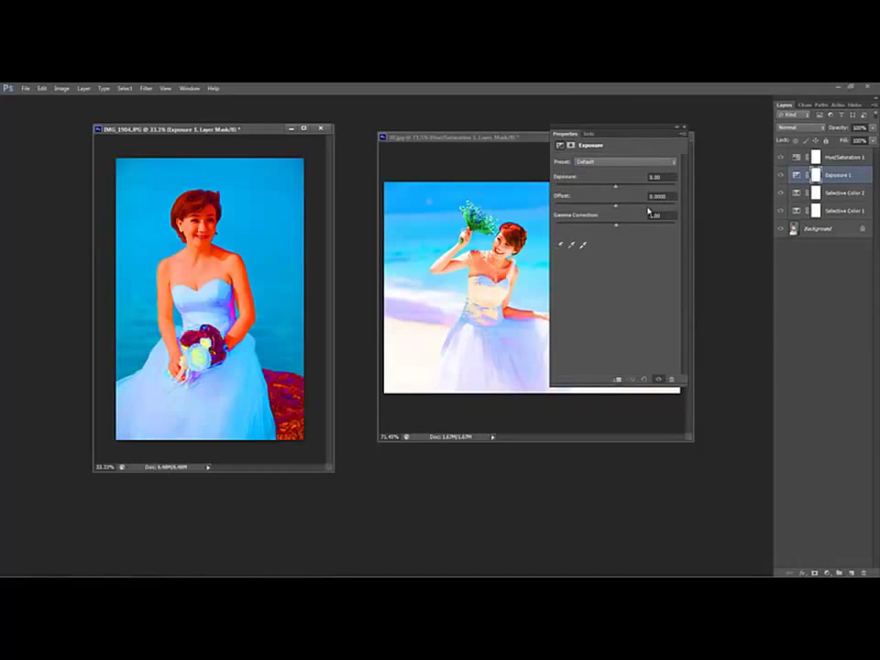
drag(615, 187, 619, 189)
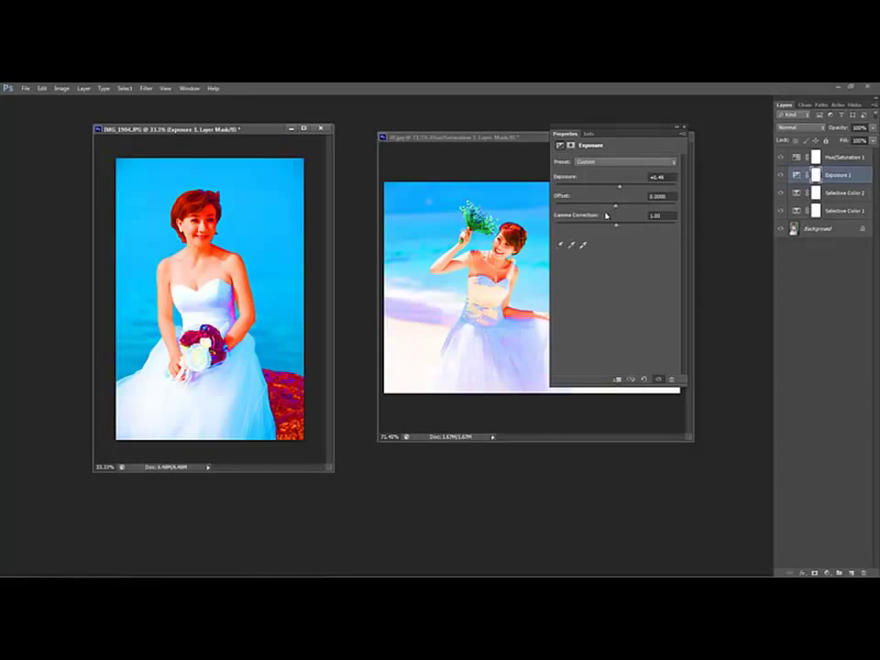
drag(616, 209, 612, 208)
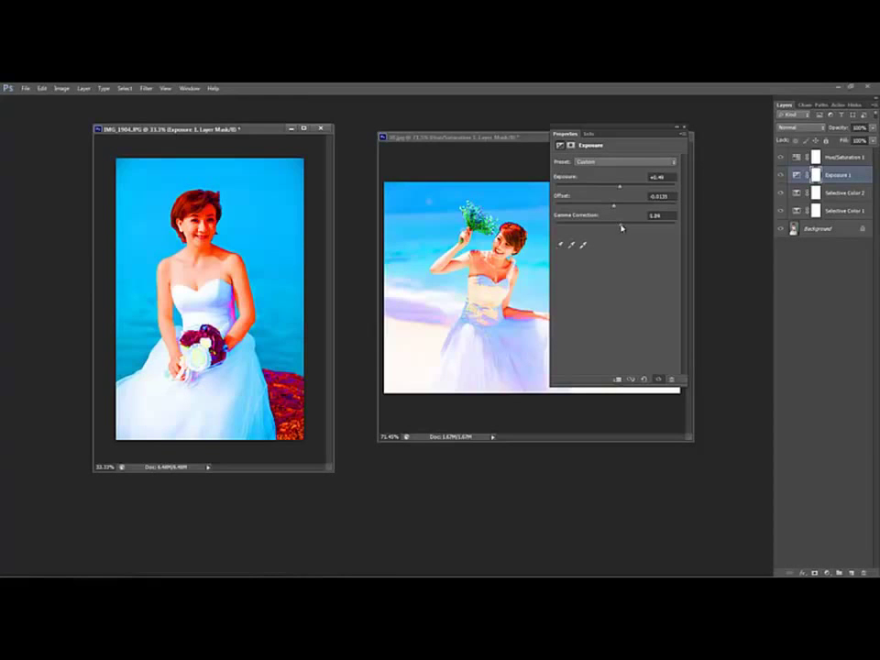
mouse_move(621, 228)
mouse_down()
mouse_move(602, 227)
mouse_move(613, 226)
mouse_up()
Note in Notepad that the left side of the face is dark and will be brightened.
click(680, 130)
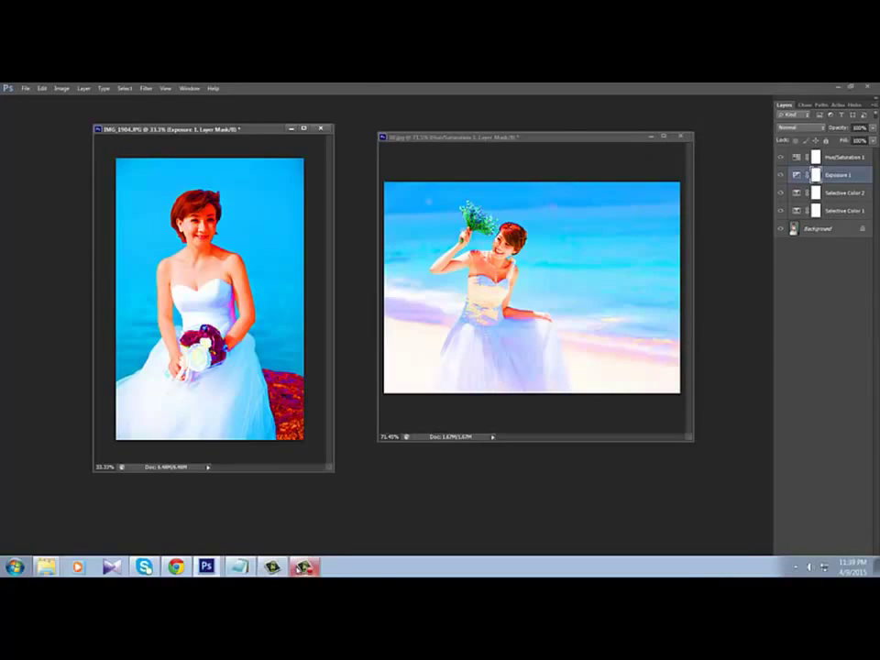
click(239, 566)
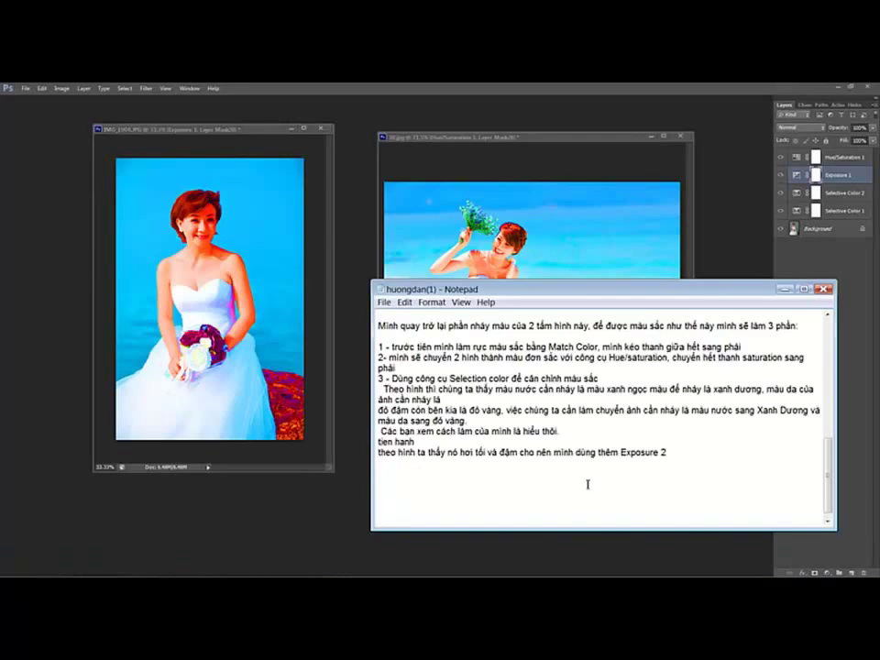
key(Return)
text(pha)
text( m)
text(ặt bê)
text(n trais )
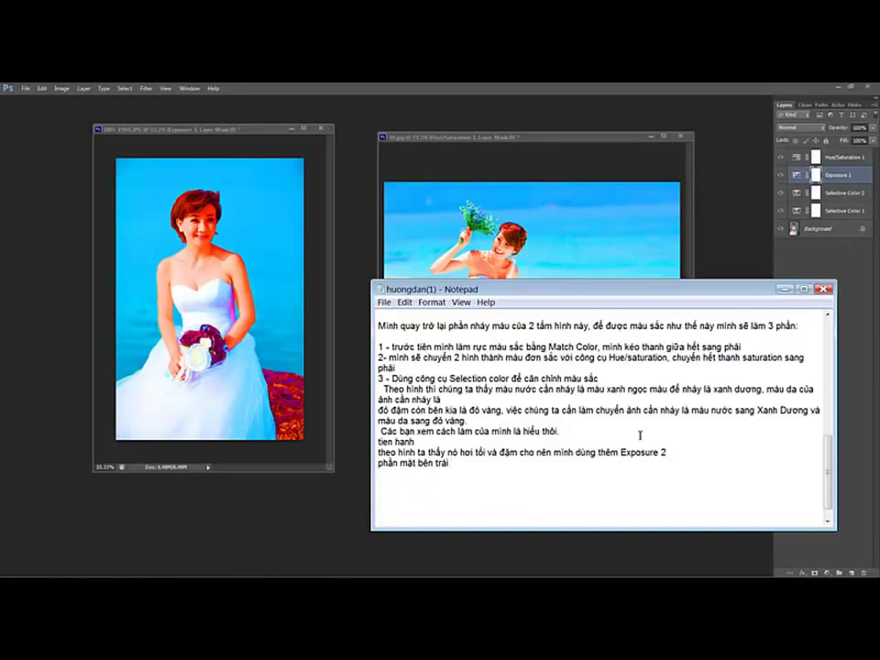
text(hơi t)
text(ối)
text( minh t)
text(àng sang)
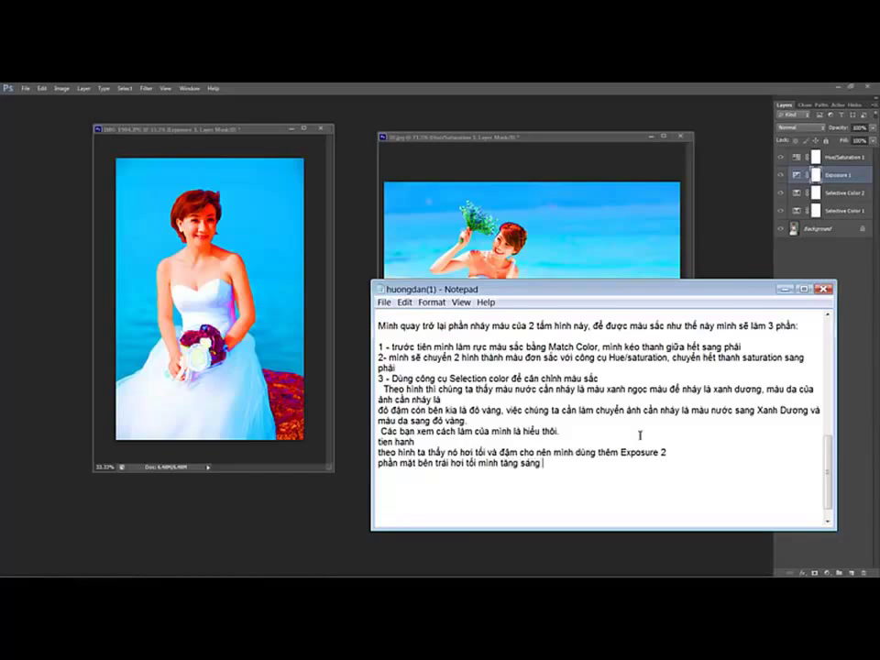
text( vung đo)
Minimize Notepad and shift the beach and bride portrait windows slightly right.
click(663, 239)
drag(516, 140, 553, 150)
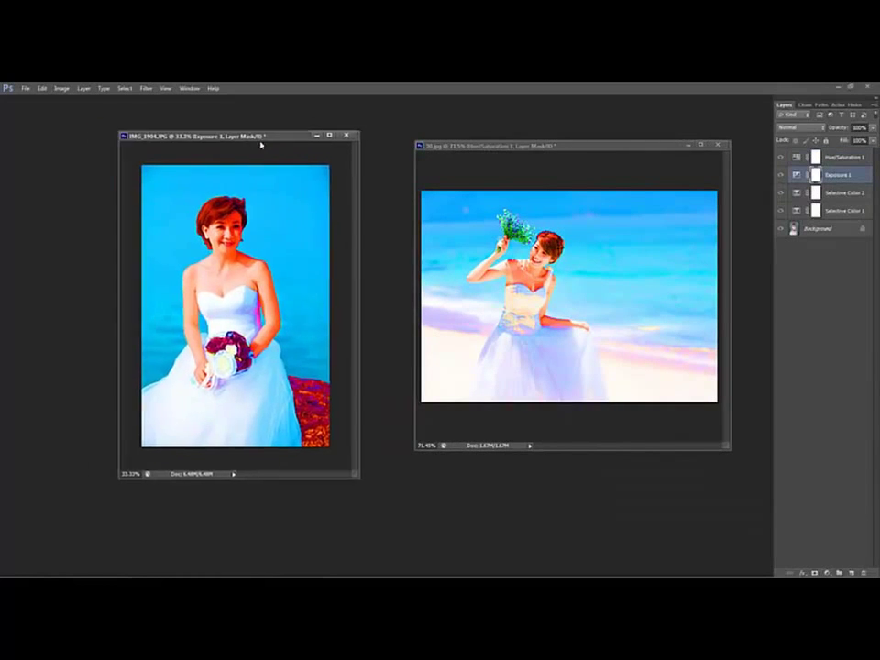
drag(221, 135, 266, 144)
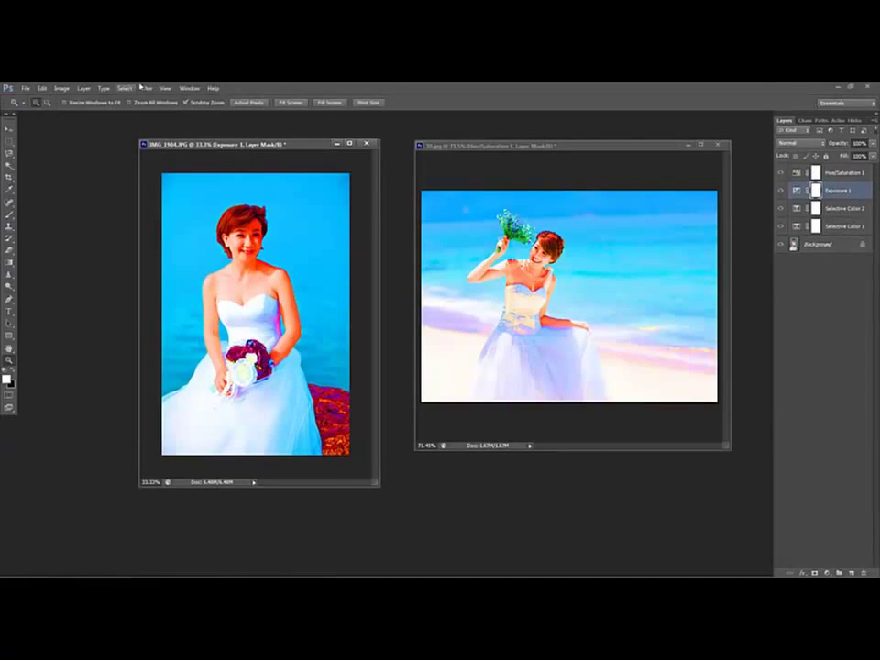
Toggle Quick Mask on the portrait with the Gradient tool, then deselect.
key(q)
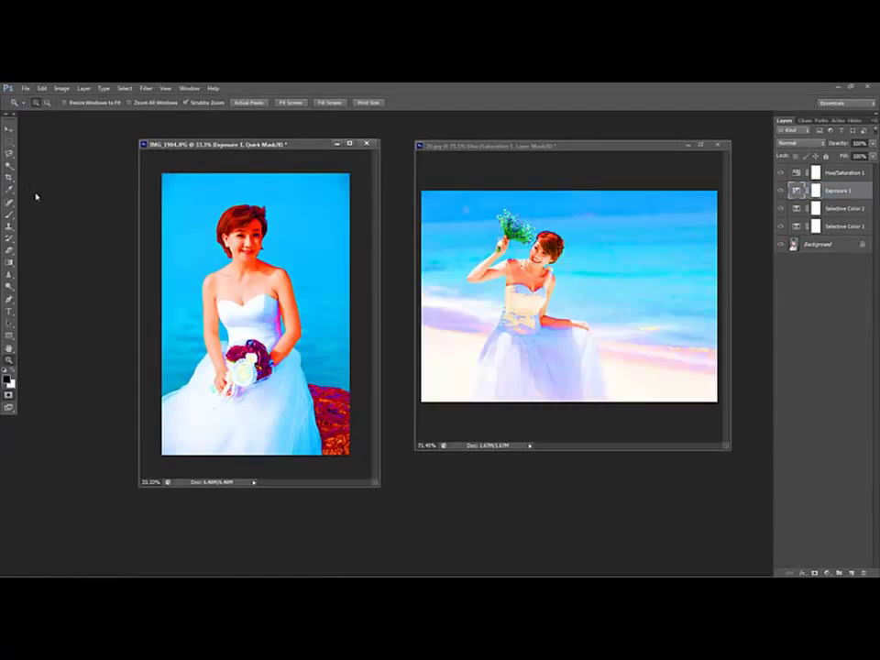
key(g)
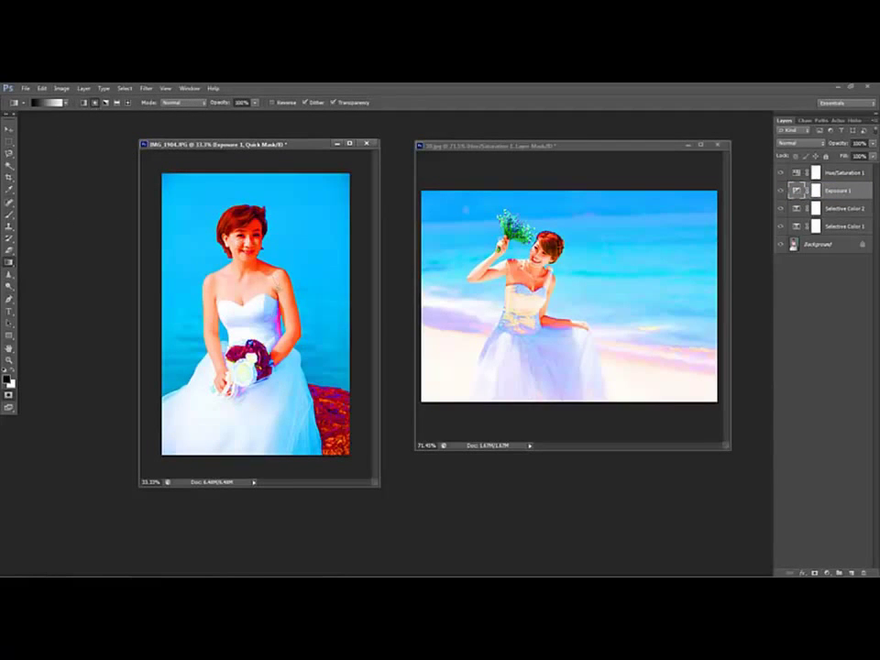
key(q)
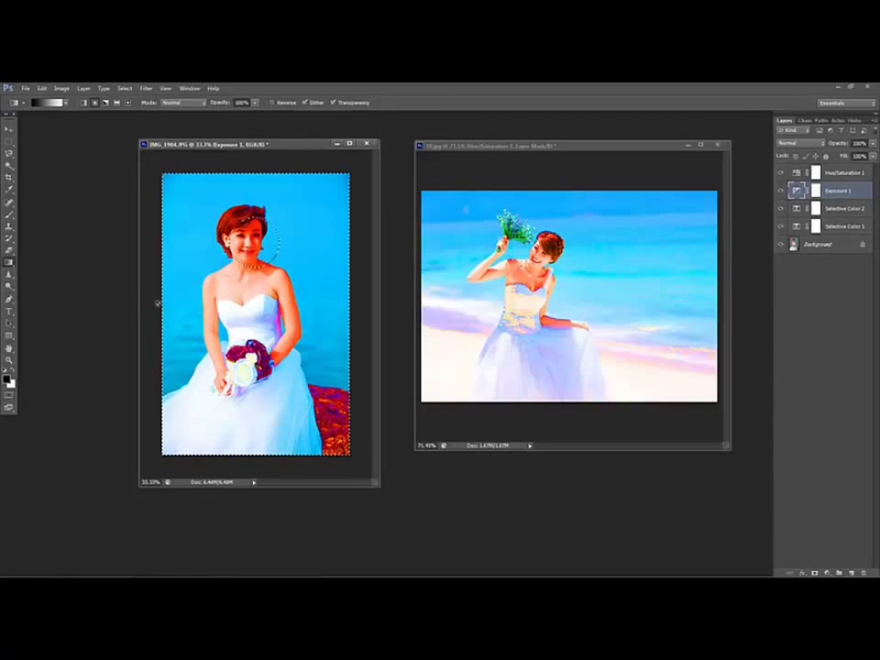
key(q)
key(q)
key(ctrl+d)
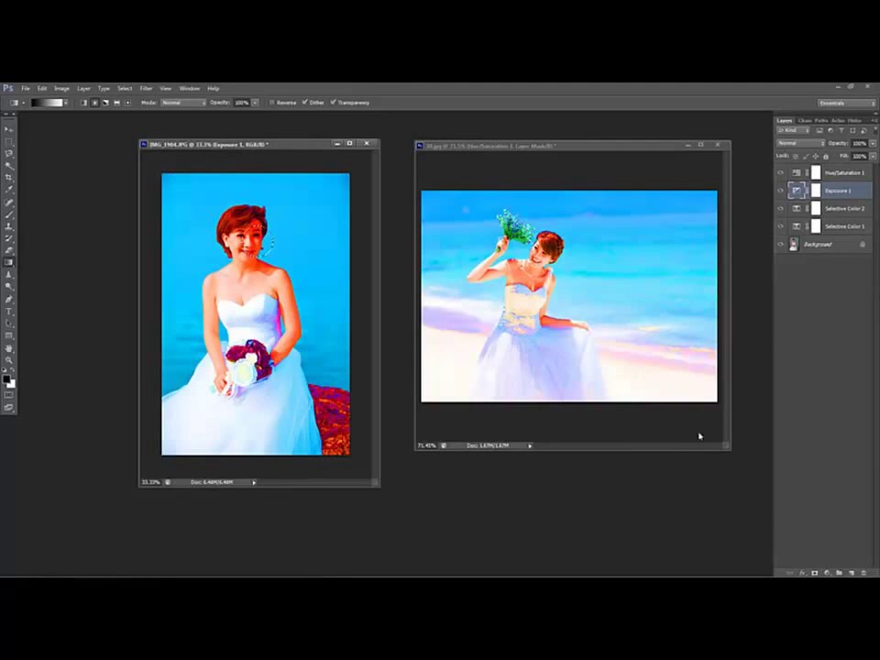
Add a Curves layer with its midpoint lifted to about Input 111 / Output 157.
click(827, 573)
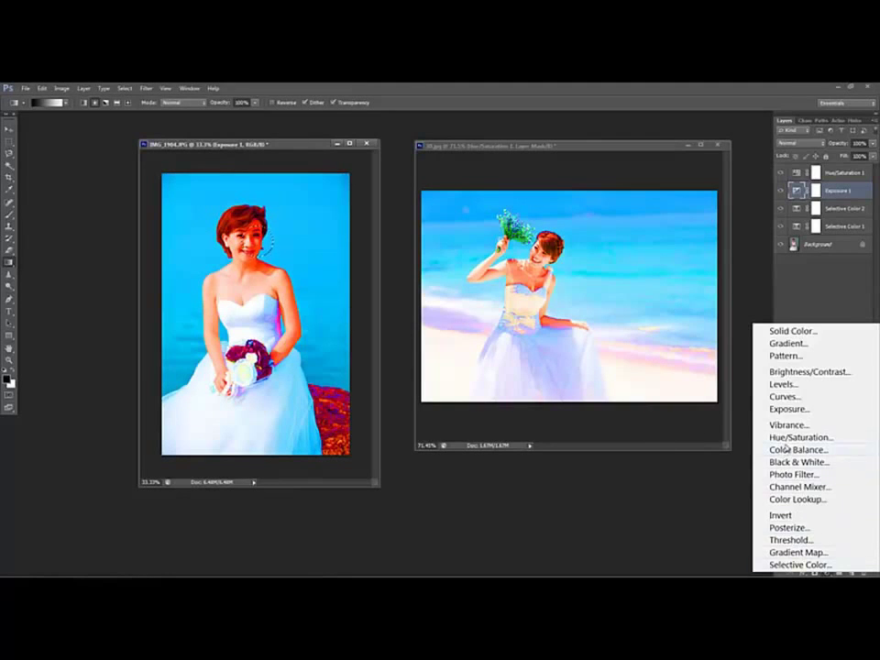
click(794, 398)
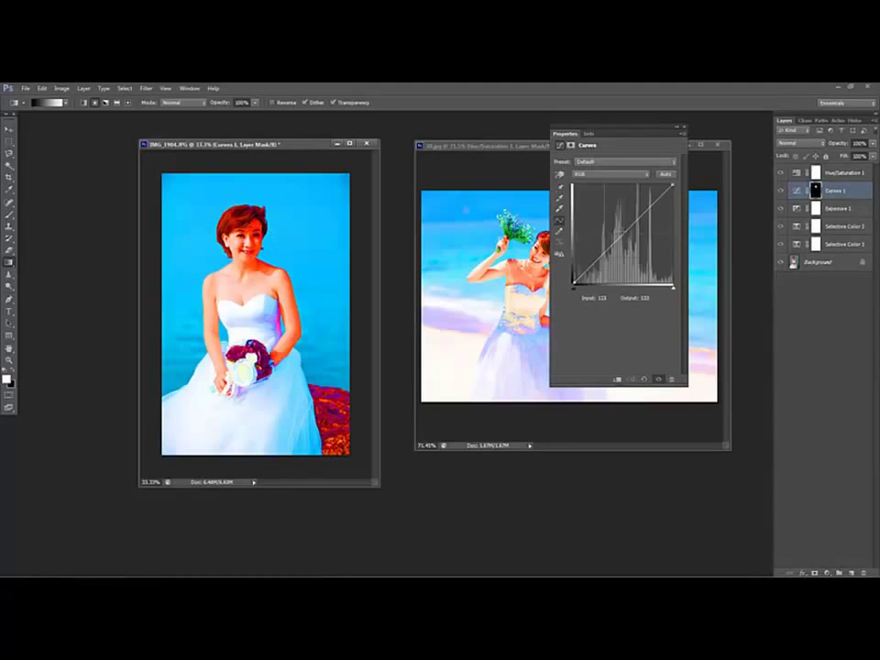
drag(622, 235, 617, 222)
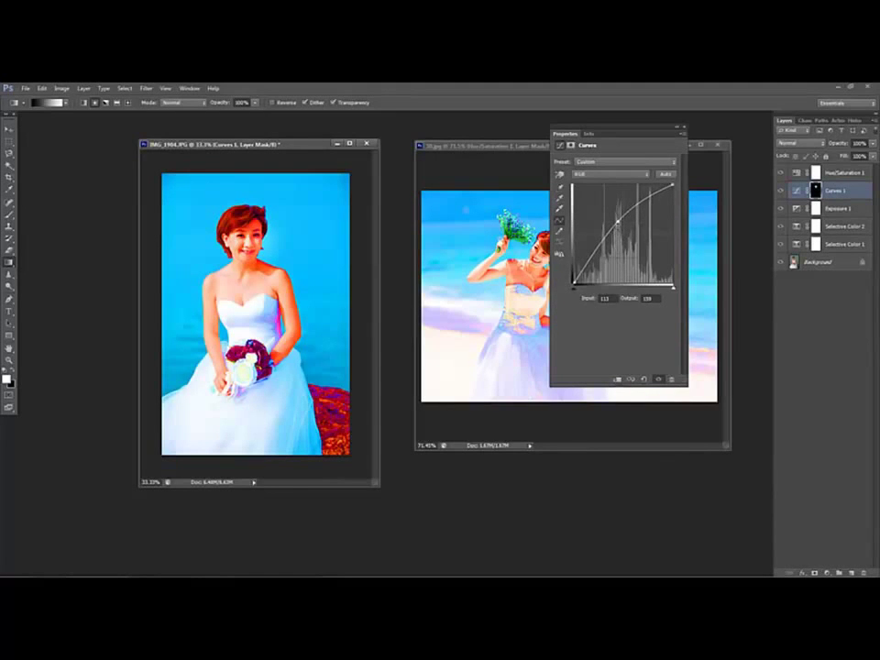
drag(617, 222, 617, 224)
click(683, 130)
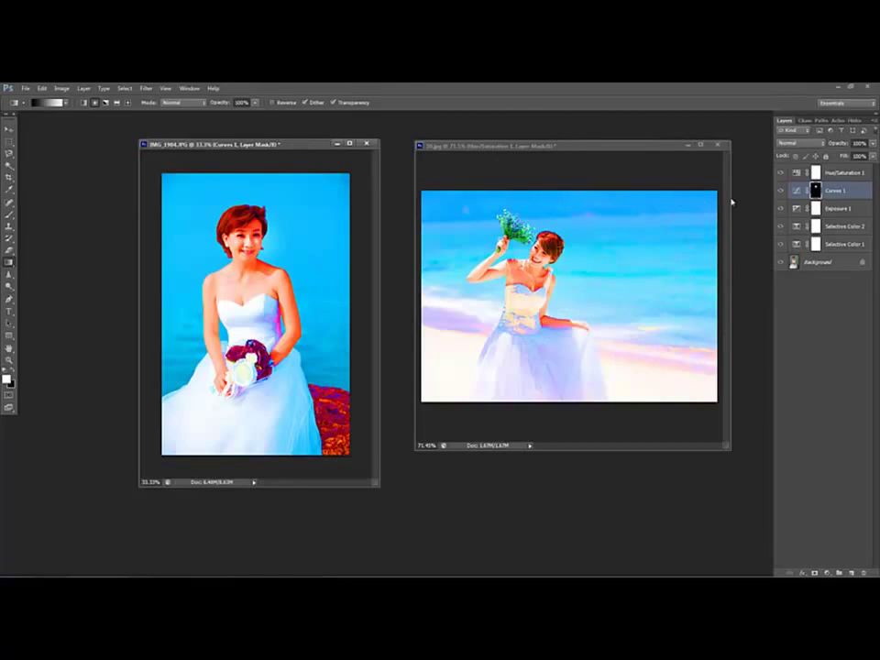
Hide the Hue/Saturation 1 layer in both the portrait and the beach photo.
click(780, 172)
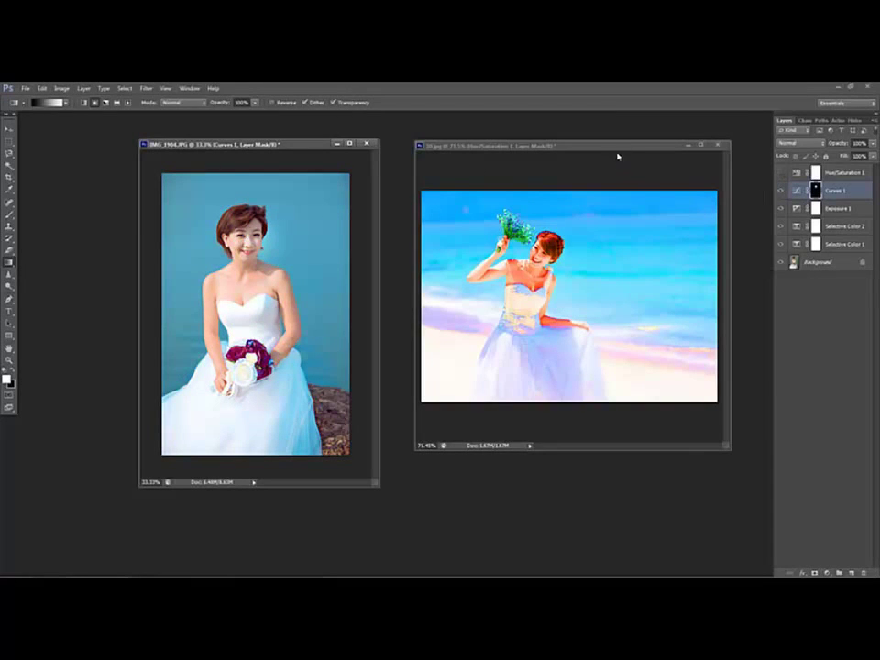
click(619, 153)
click(780, 172)
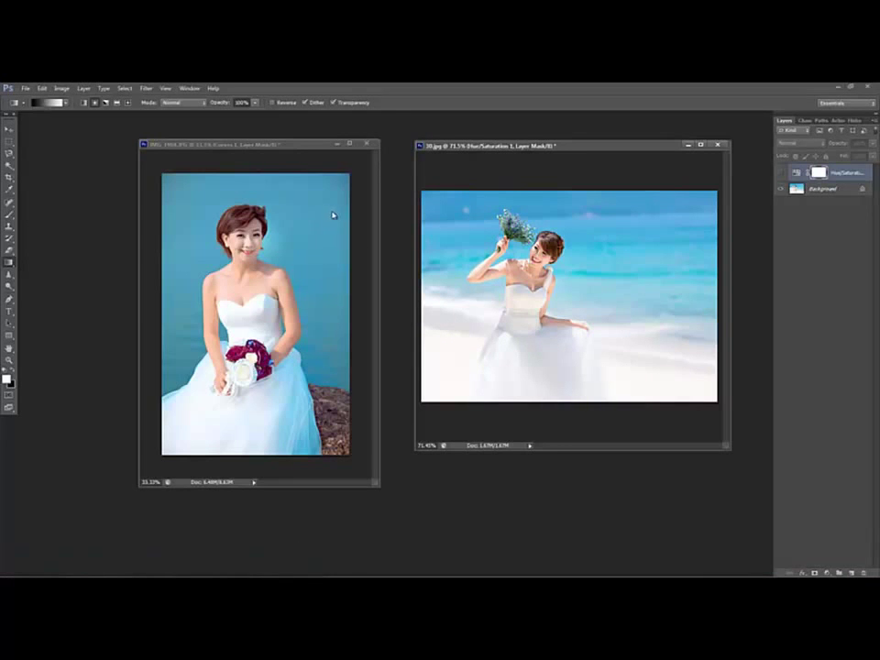
Shift the portrait window left, zoom in on the bride, and select the Brush tool.
drag(306, 149, 294, 152)
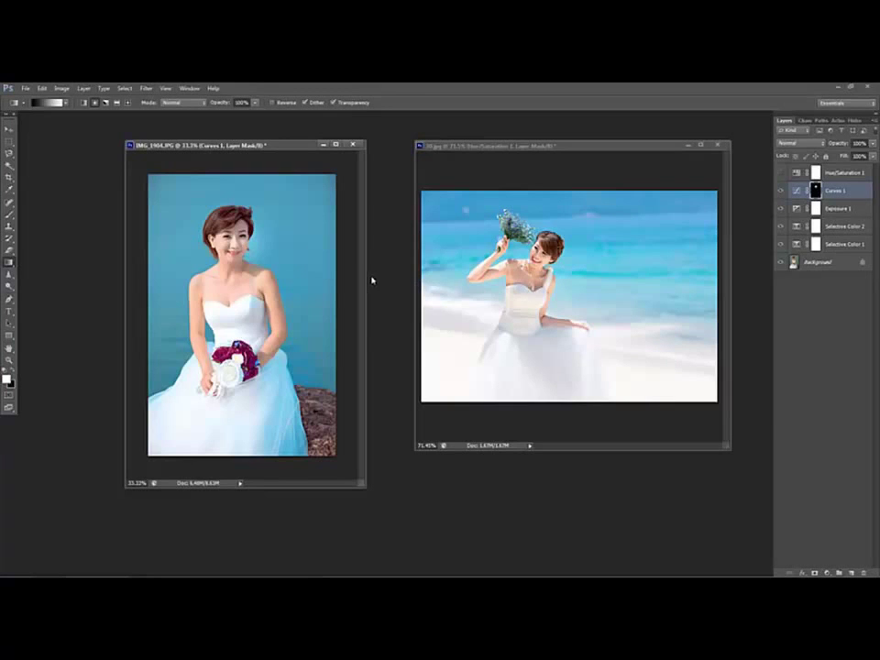
key(z)
drag(201, 183, 298, 273)
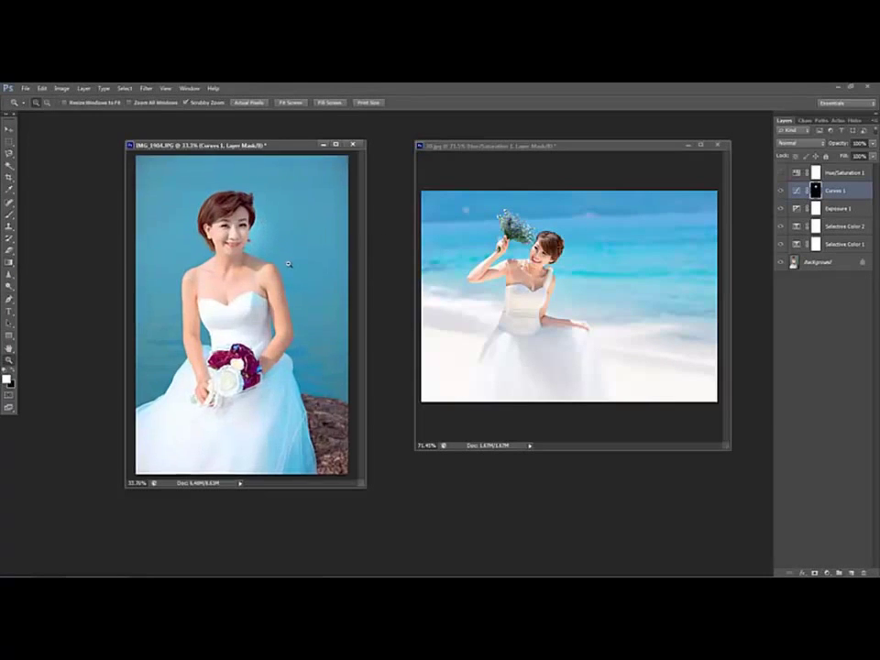
key(b)
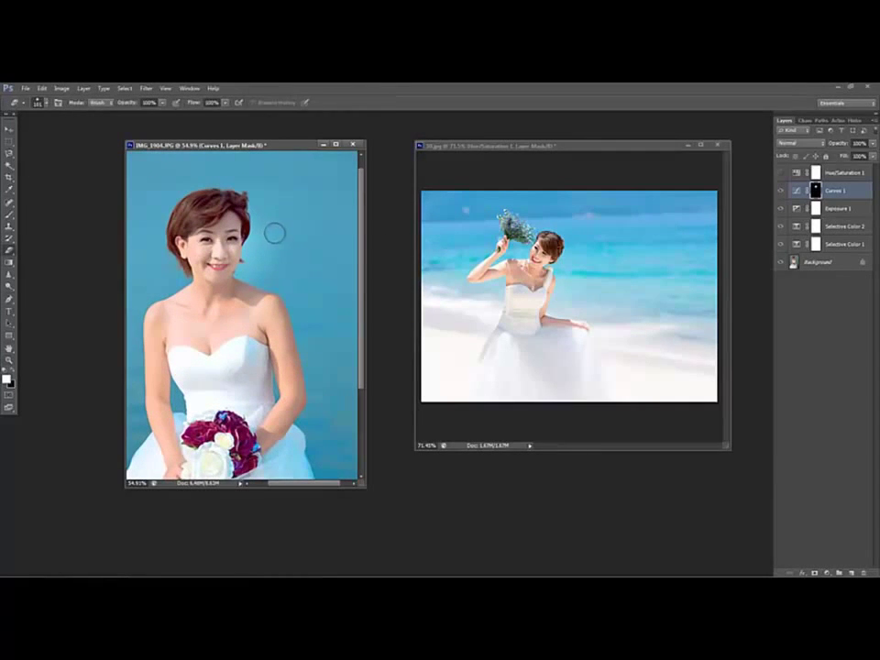
key(ctrl+minus)
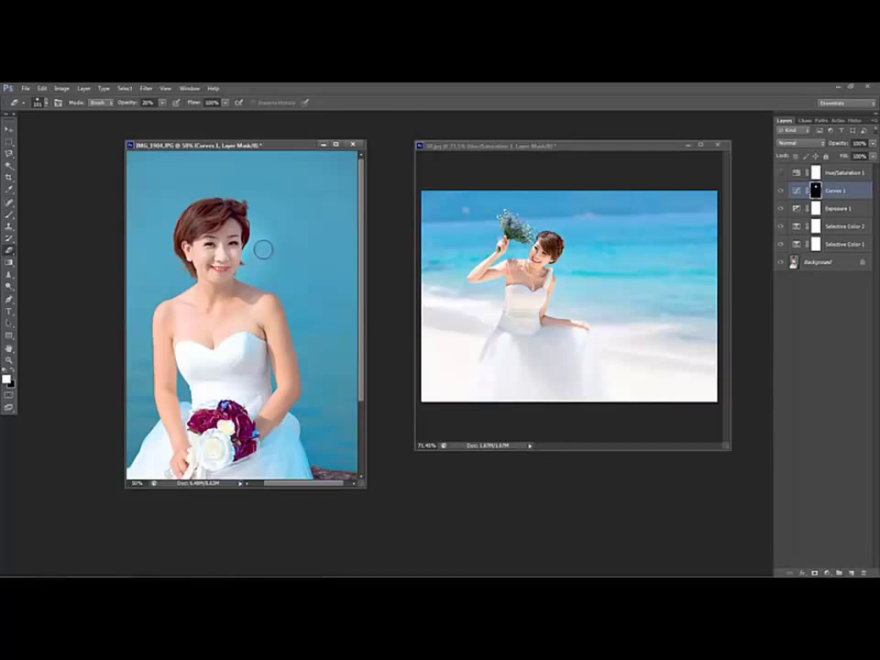
Add a Hue/Saturation adjustment layer to the portrait and slightly lower Master saturation.
key(ctrl+minus)
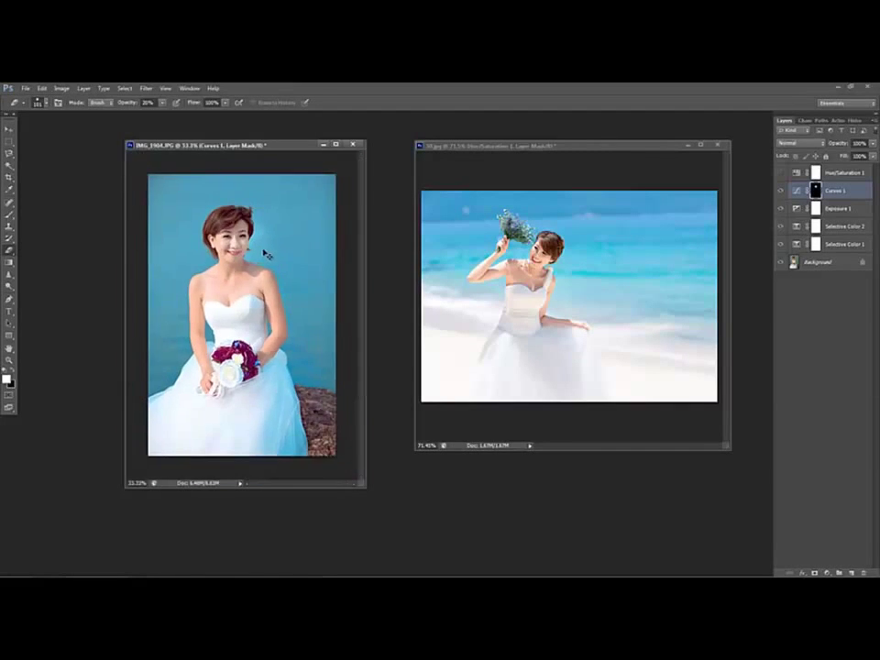
key(ctrl+minus)
key(ctrl+plus)
click(826, 572)
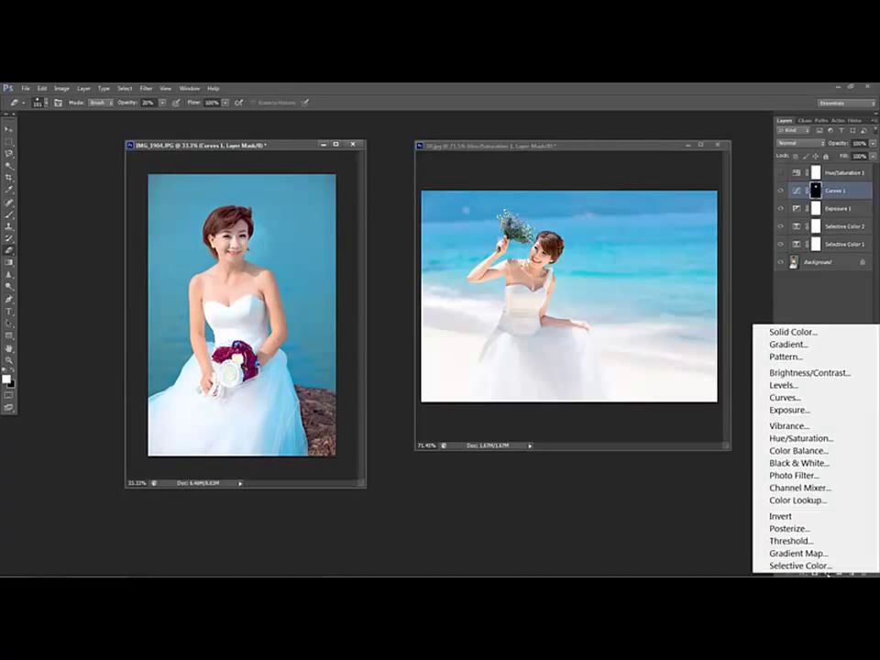
click(793, 439)
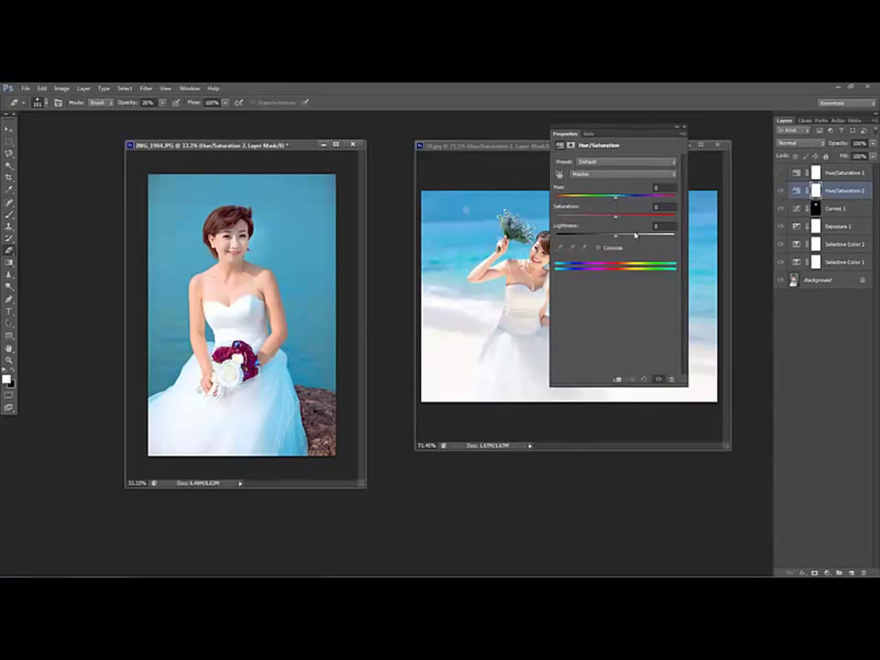
drag(615, 218, 613, 221)
Nudge Cyans and Reds saturation, then set Yellows hue to -6 and saturation to +4.
click(623, 174)
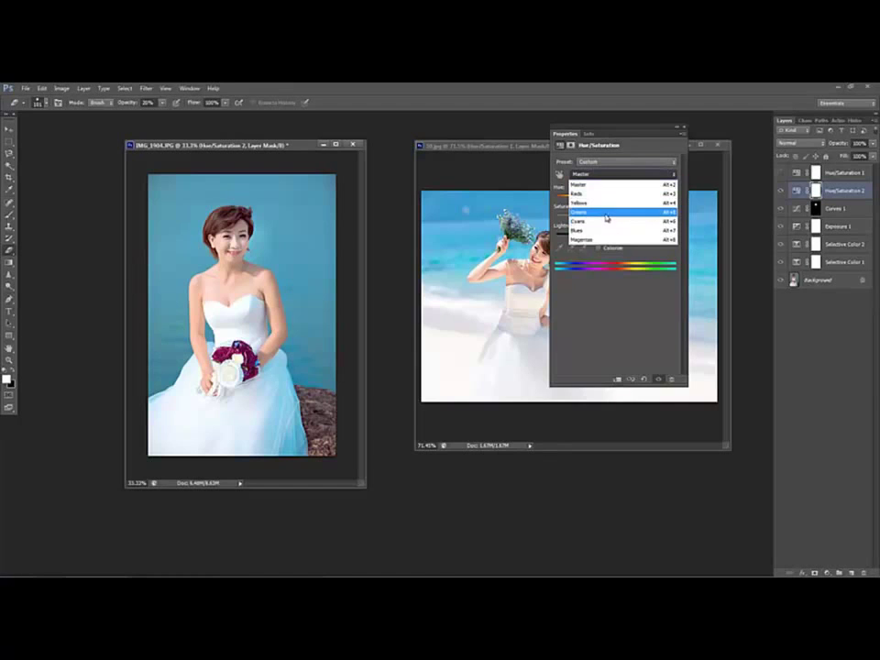
click(606, 221)
mouse_move(614, 217)
mouse_down()
mouse_move(645, 217)
mouse_move(622, 217)
mouse_up()
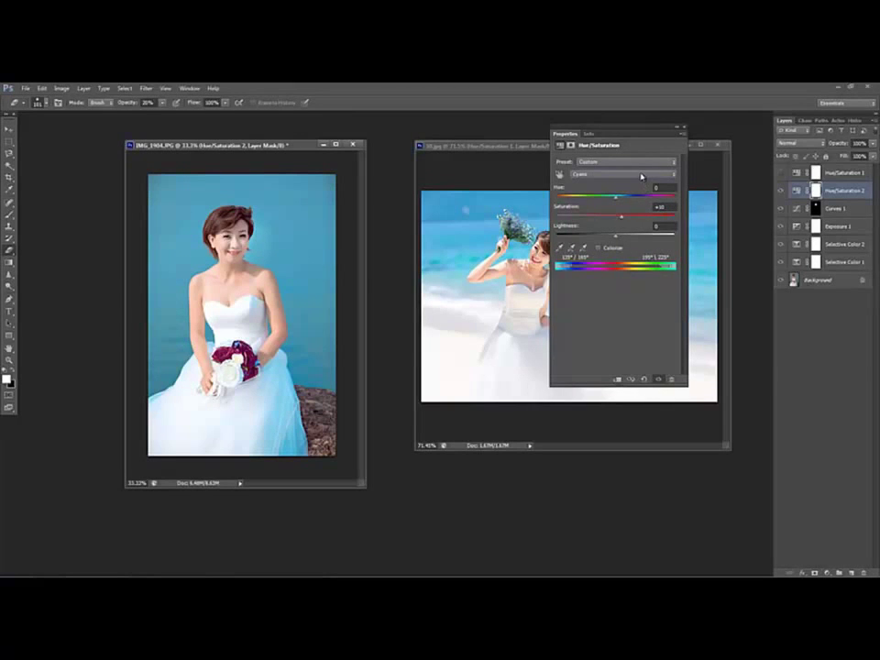
click(641, 175)
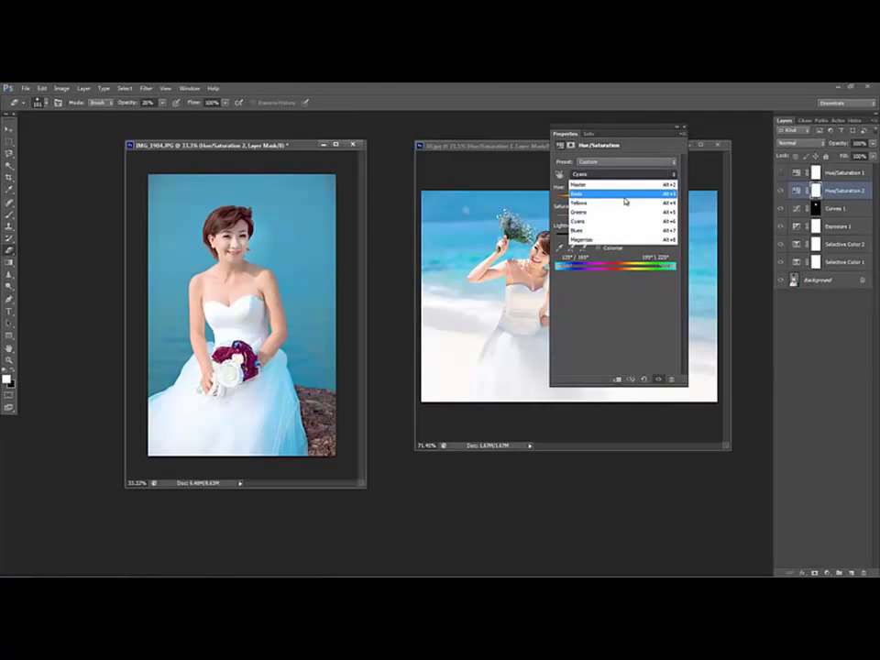
click(624, 195)
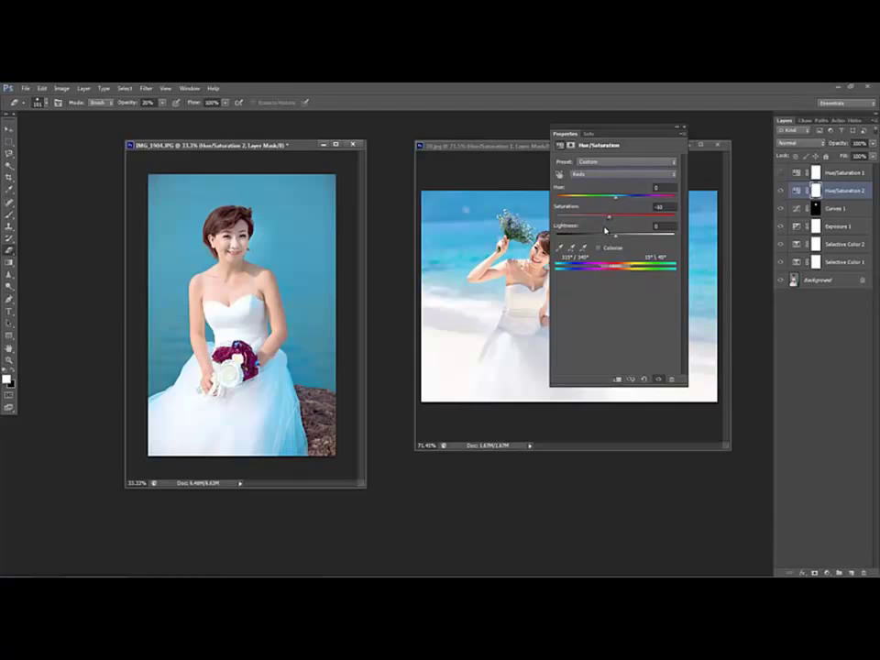
click(632, 174)
click(609, 207)
drag(622, 200, 614, 199)
drag(616, 218, 620, 218)
click(681, 127)
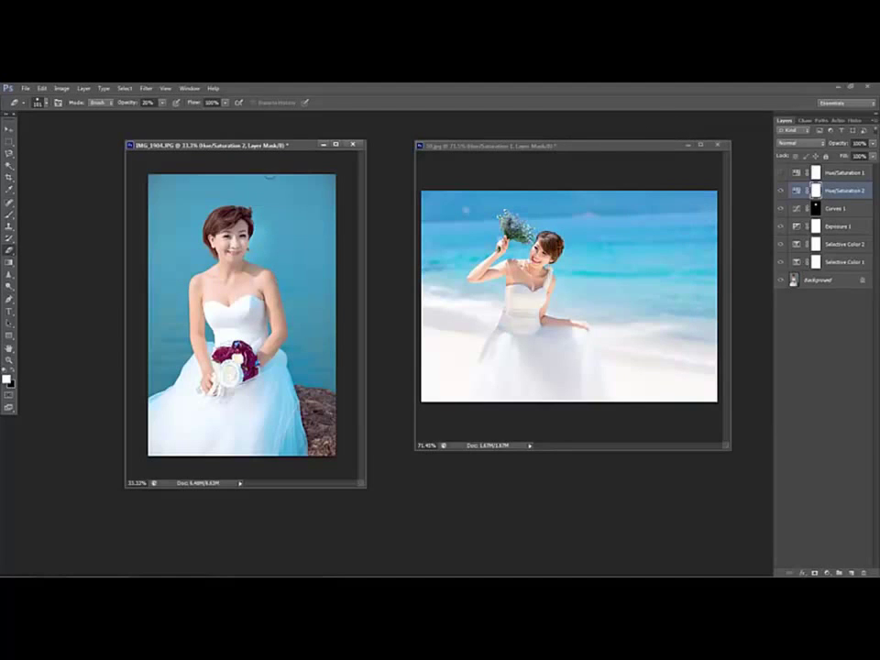
Turn on the Hue/Saturation layers in both the beach photo and portrait, then switch to the notes.
drag(292, 146, 250, 148)
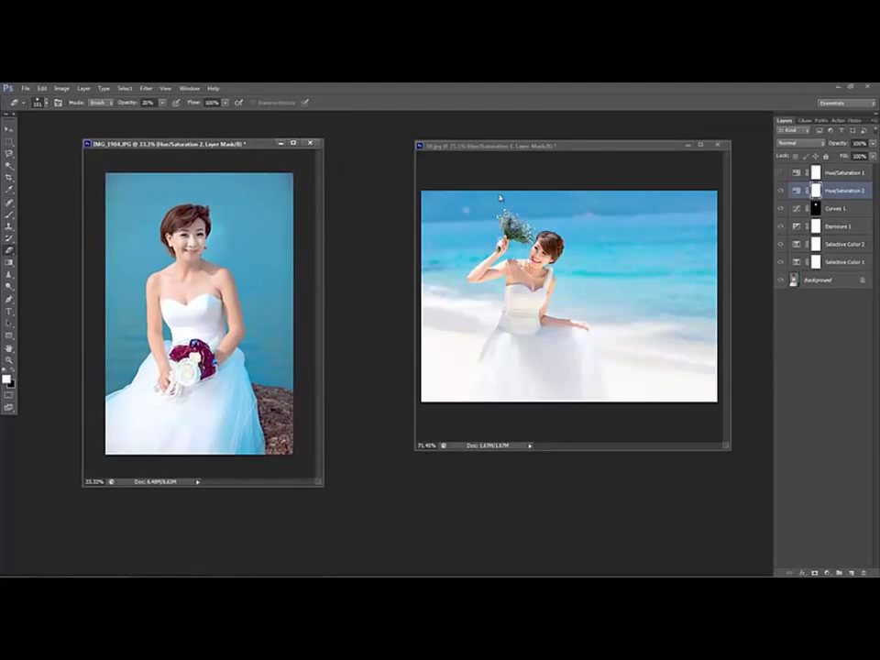
drag(588, 149, 542, 155)
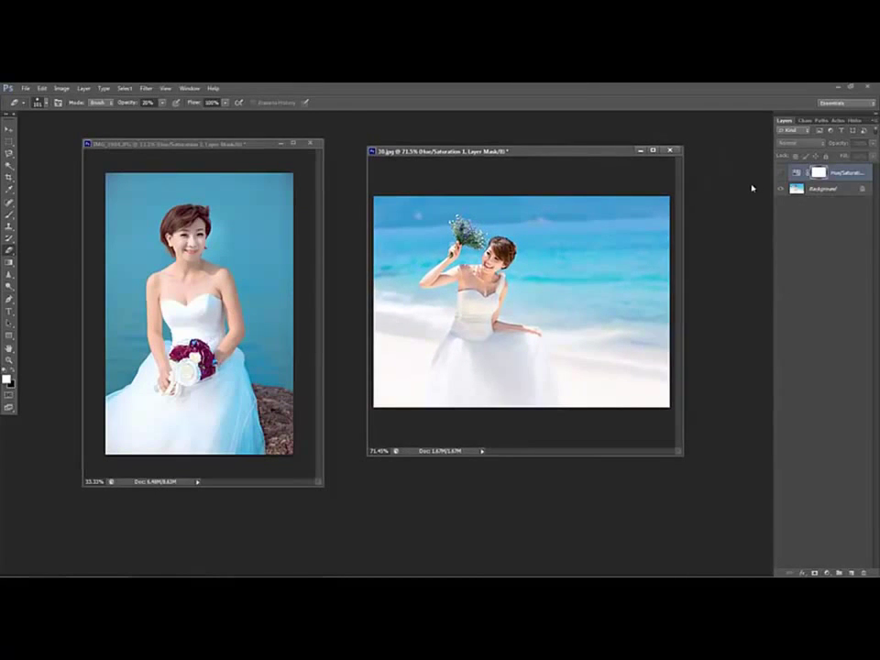
click(781, 173)
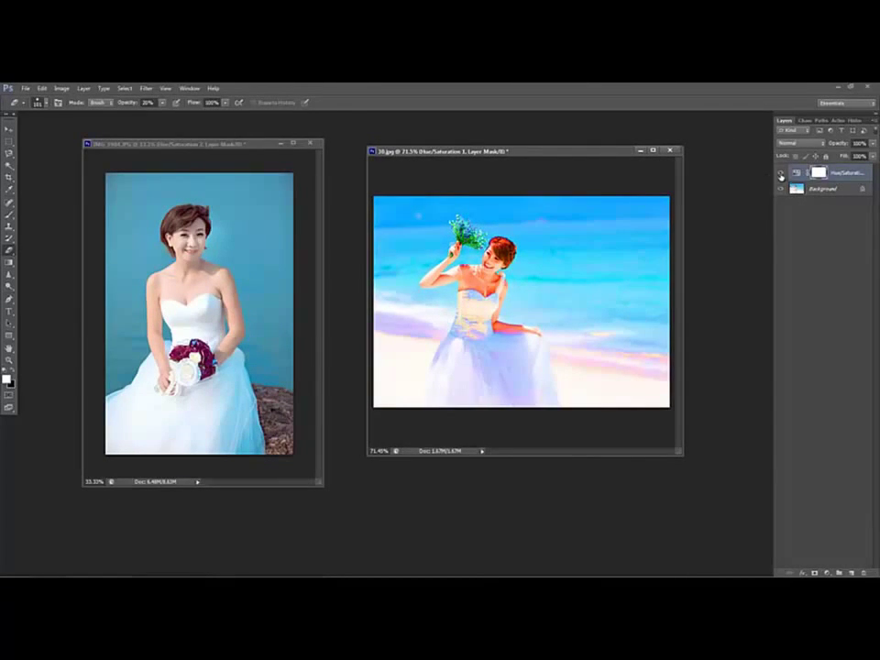
click(243, 147)
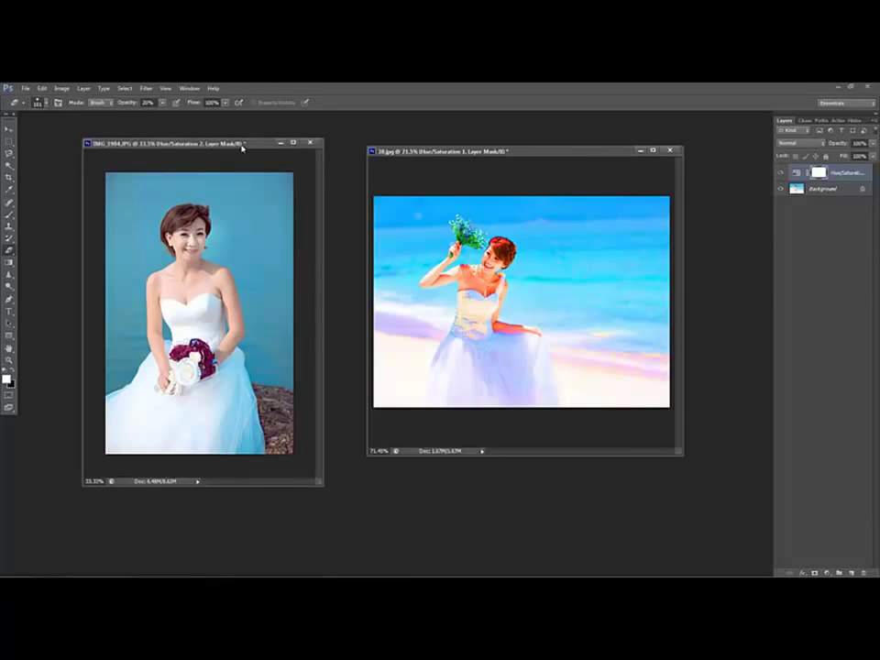
click(780, 174)
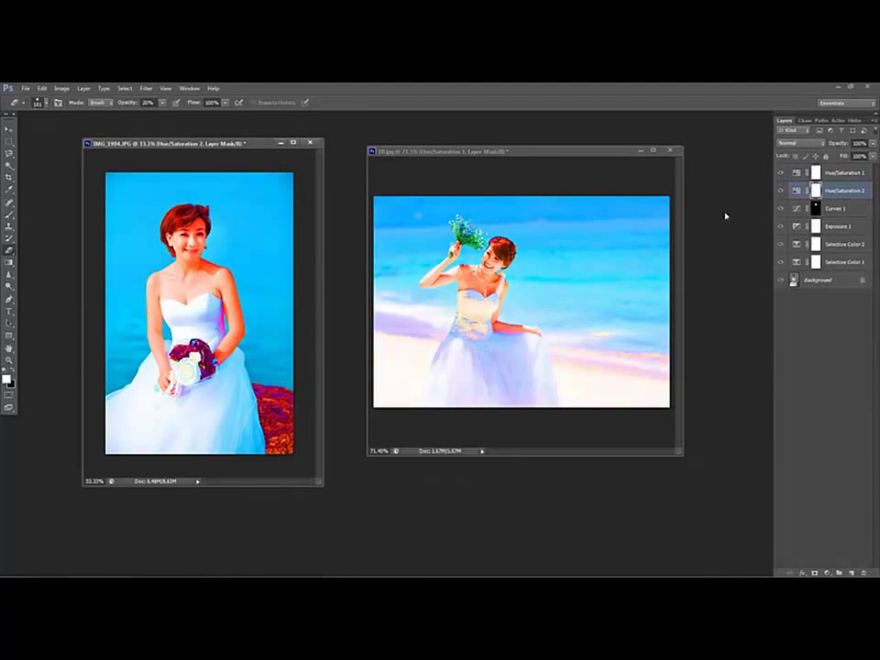
drag(528, 152, 499, 149)
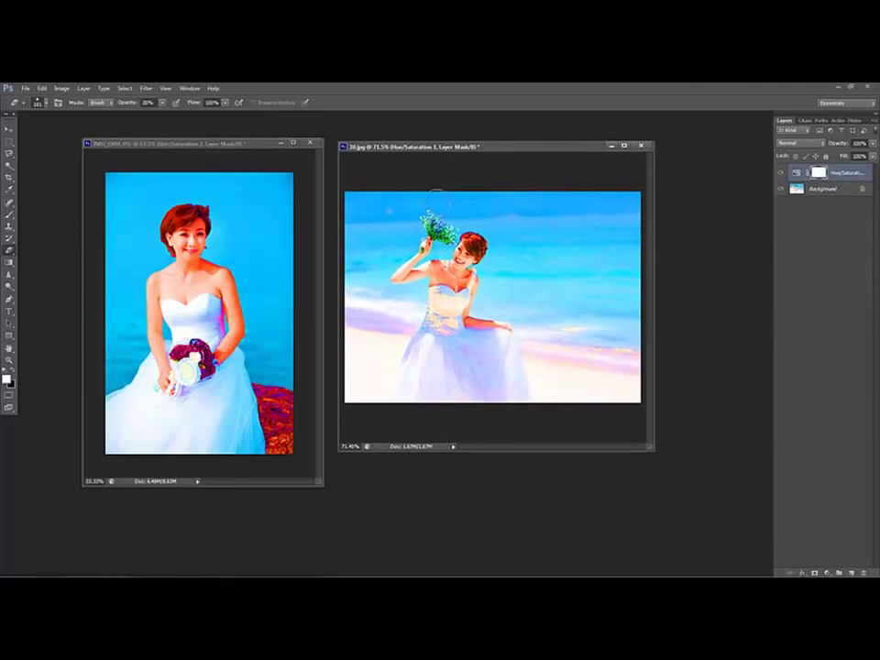
click(240, 569)
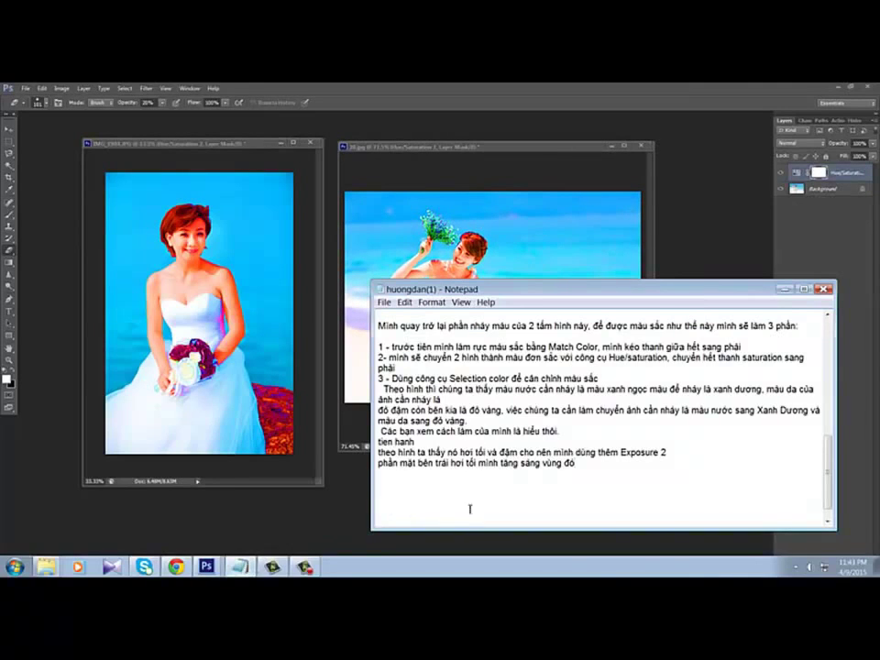
Add a Vietnamese note that both photos look nearly identical in monochrome, with vibrance and sharpening next.
key(Return)
text(ok,)
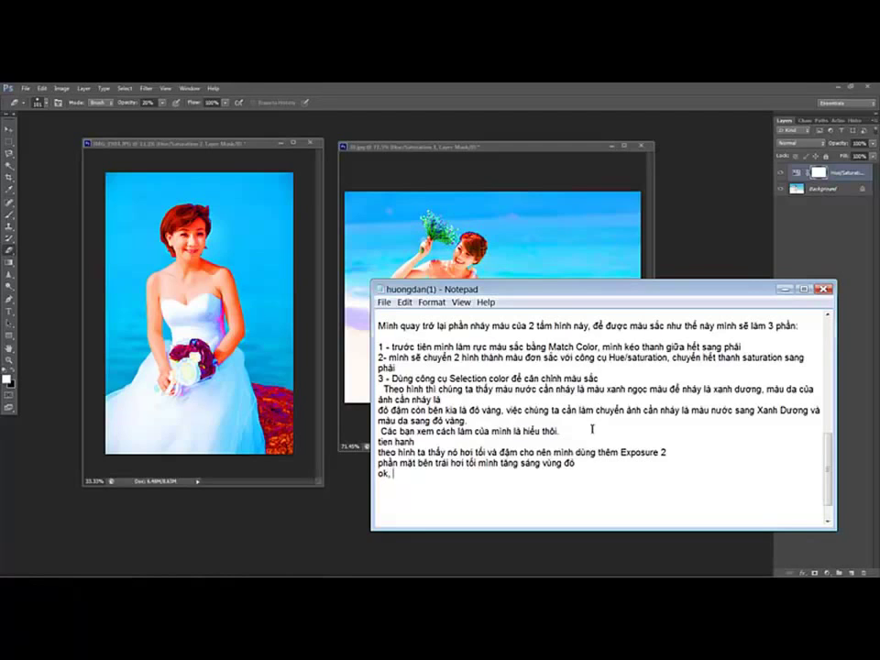
text(ta th)
text(ấy 2 tấ)
text(m về)
text( màu đơ)
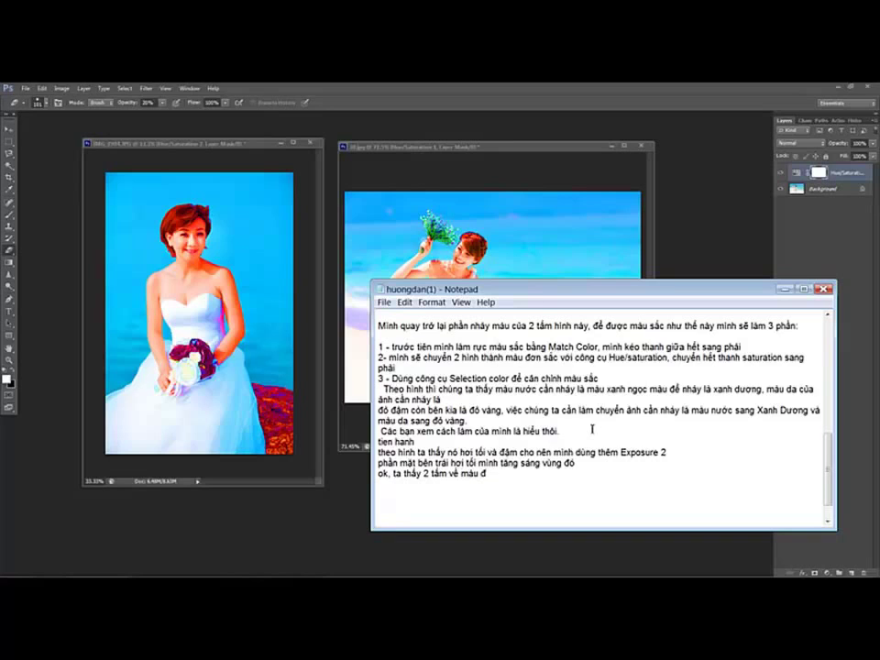
text(n sắ)
text(c h)
text(oàn t)
text(oàn g)
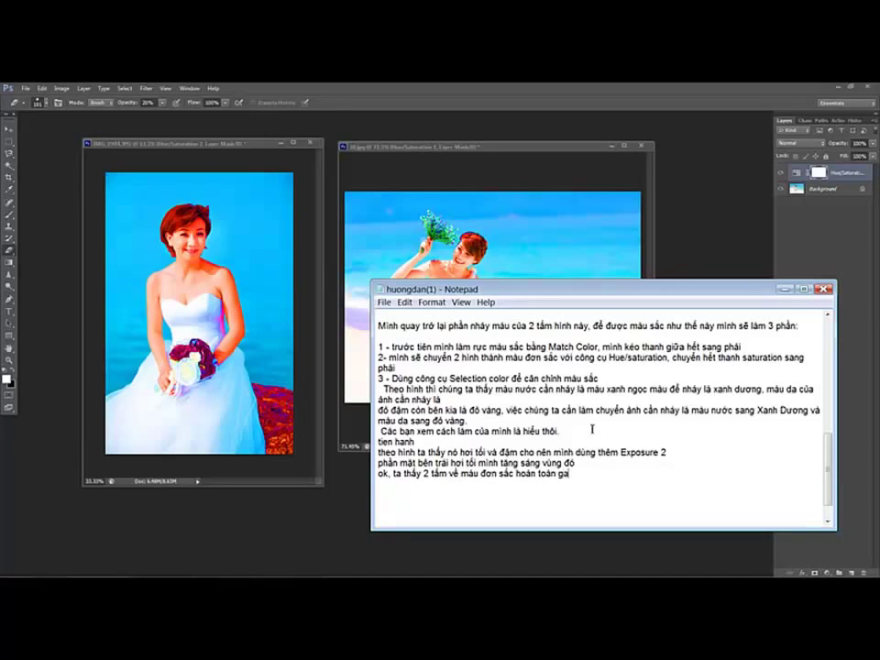
text(ần giống nh)
text(au )
text(mìn)
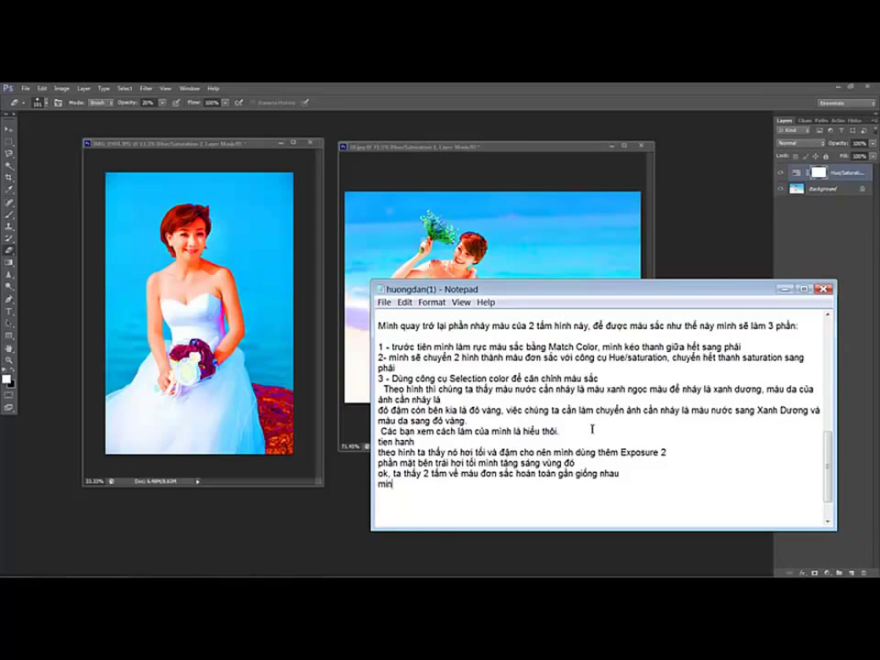
text(h sẽ sử dụ)
text(ng th)
text(êm)
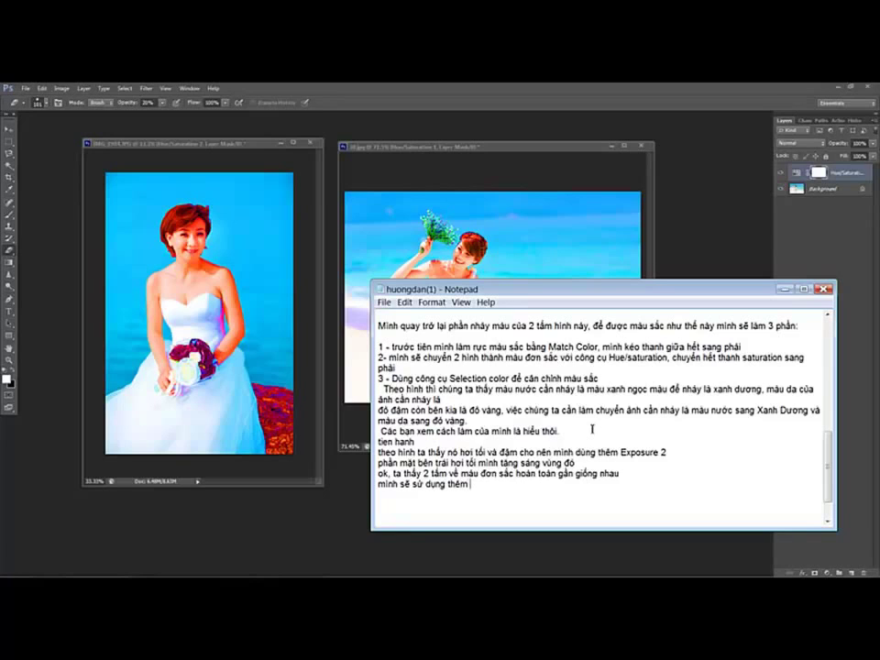
text( màu r)
text(ực và sh)
text(apens)
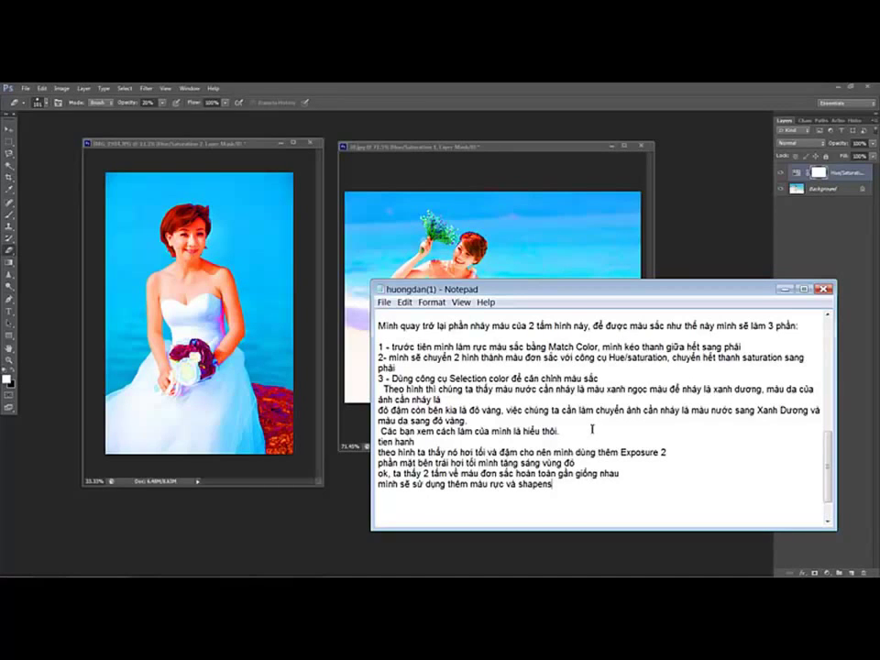
text( cho tấ)
text(m hình th)
text(êm độ tương )
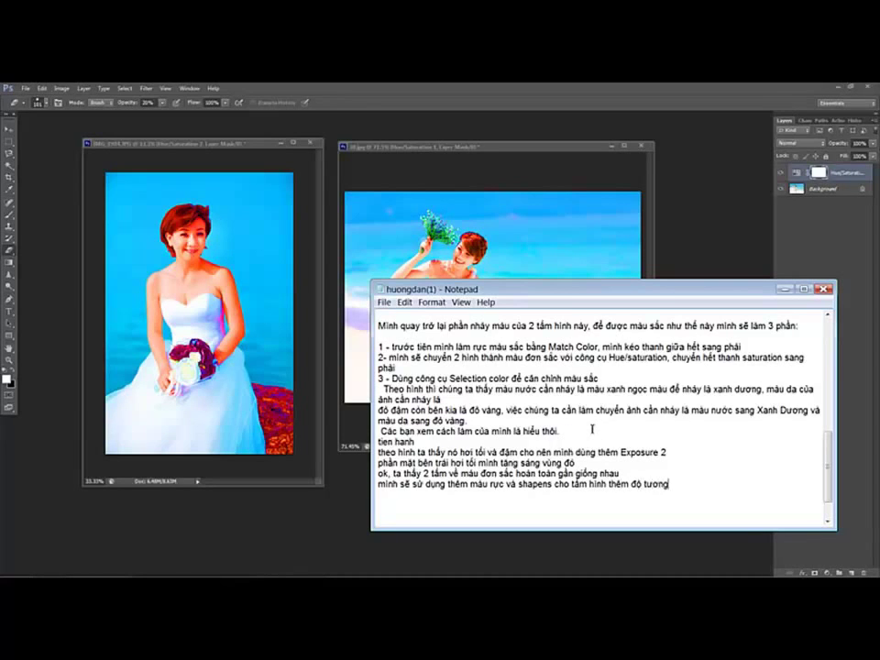
text(ph)
text(a)
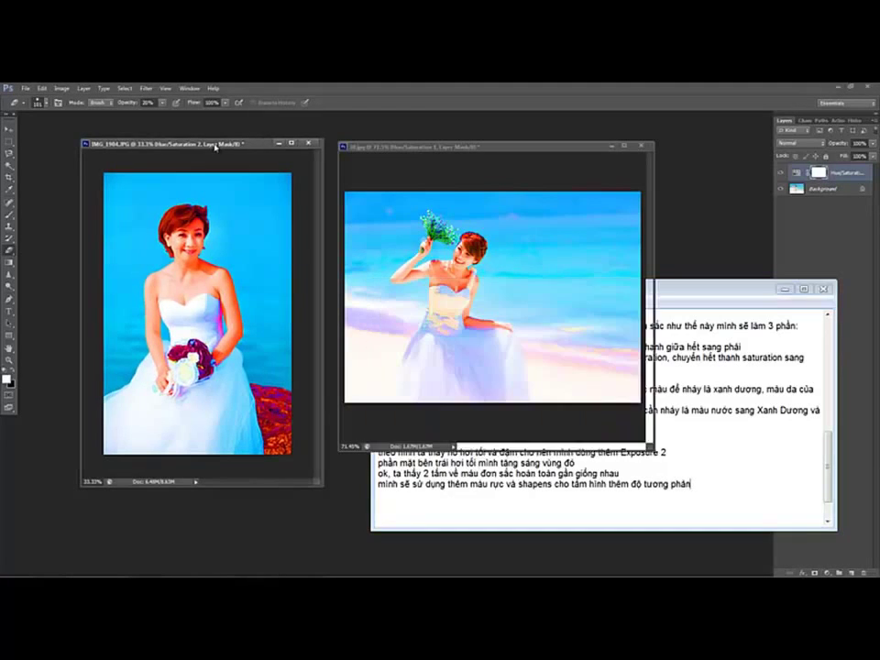
Lower the Curves 1 point to reduce its brightening.
click(490, 193)
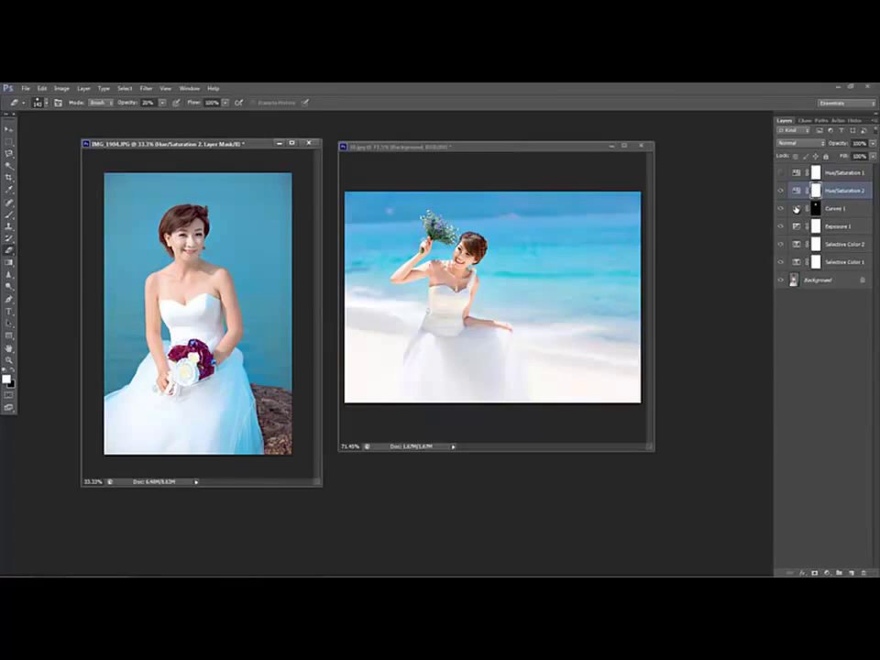
drag(616, 222, 617, 227)
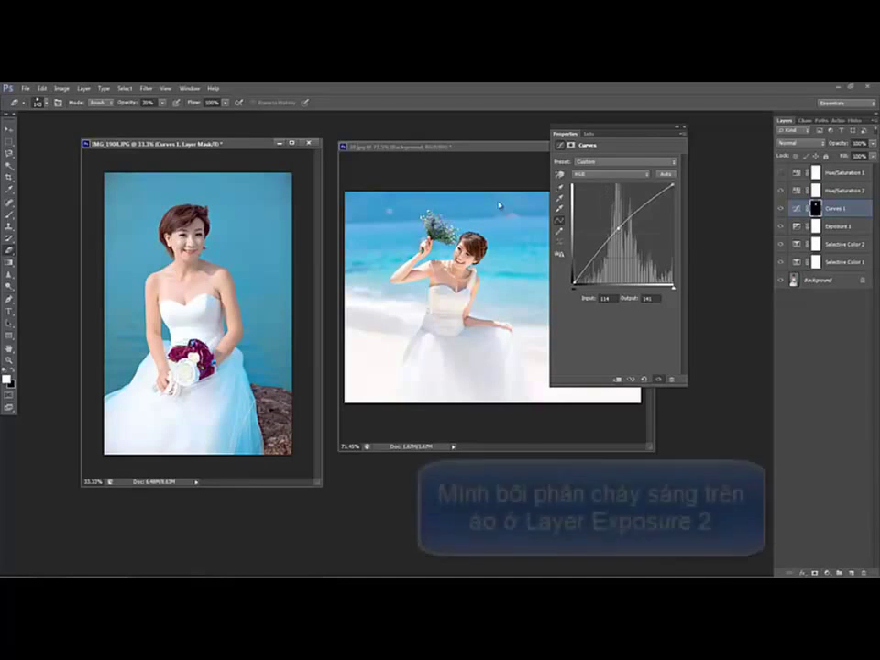
click(795, 197)
Paint the Exposure 1 mask with a 265 px, 50% opacity brush over the bodice, arm and chest.
click(830, 225)
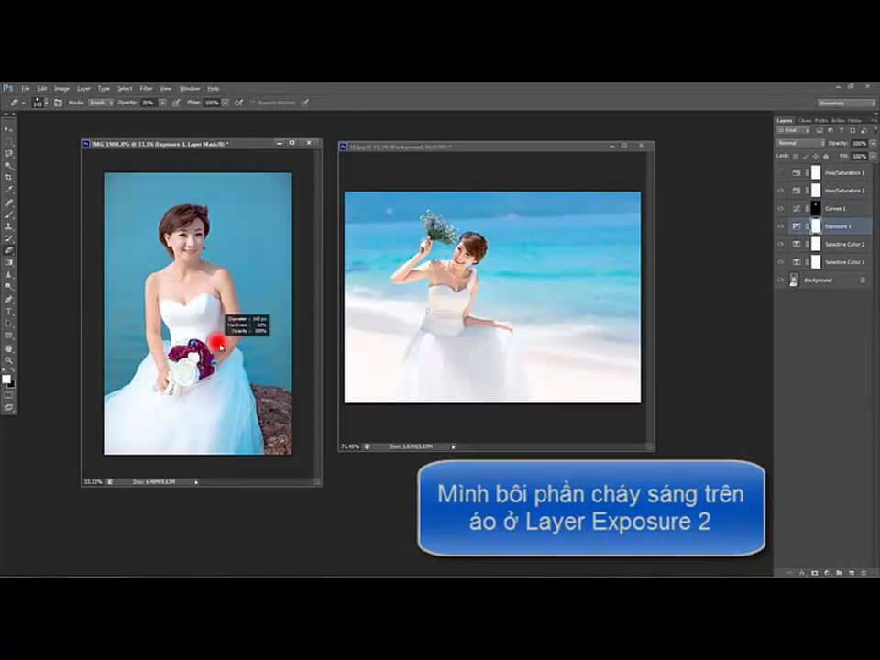
drag(221, 343, 240, 341)
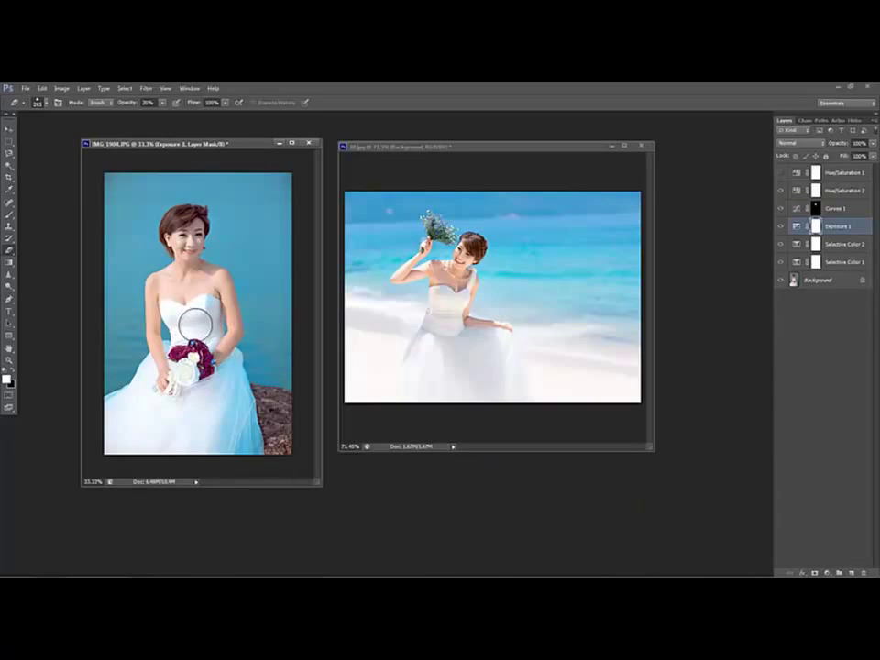
key(5)
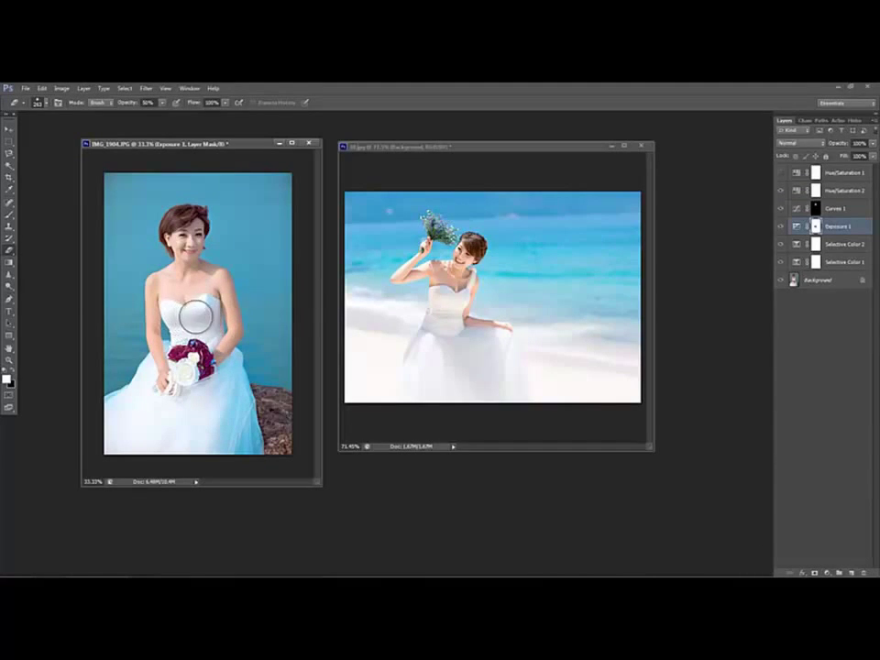
mouse_move(183, 353)
mouse_down()
mouse_move(218, 400)
mouse_move(140, 389)
mouse_move(157, 449)
mouse_move(192, 437)
mouse_move(210, 386)
mouse_move(140, 406)
mouse_move(112, 425)
mouse_move(232, 405)
mouse_move(239, 432)
mouse_move(232, 400)
mouse_move(218, 418)
mouse_move(155, 437)
mouse_move(186, 367)
mouse_move(175, 312)
mouse_move(207, 318)
mouse_move(182, 360)
mouse_up()
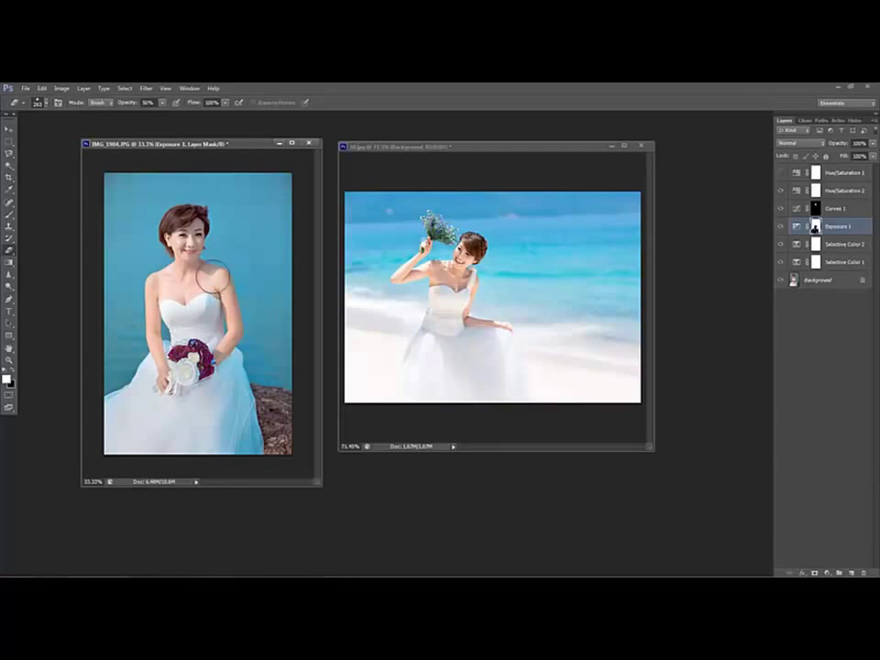
mouse_move(258, 308)
mouse_down()
mouse_move(167, 284)
mouse_move(199, 275)
mouse_up()
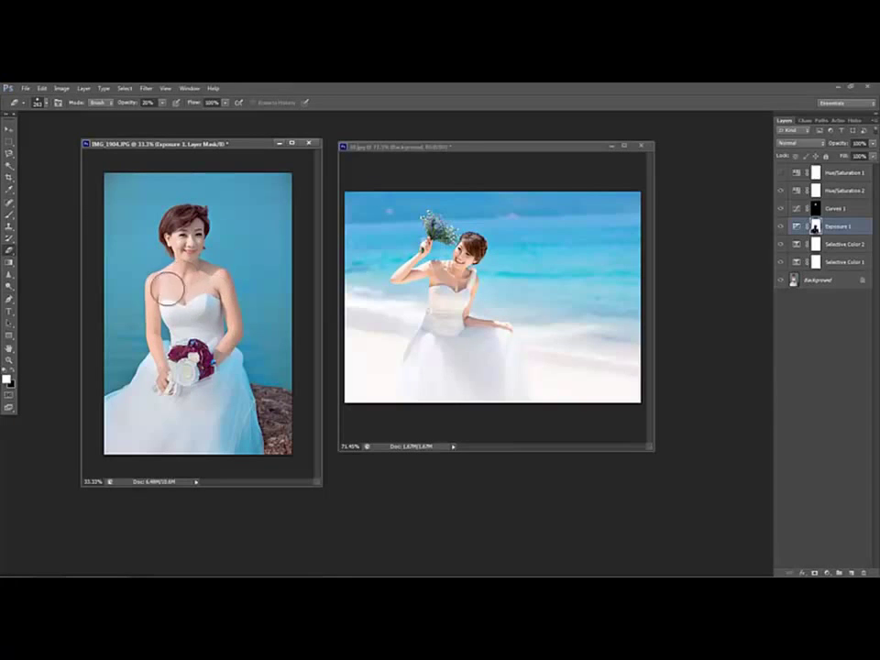
alt+right_click(165, 317)
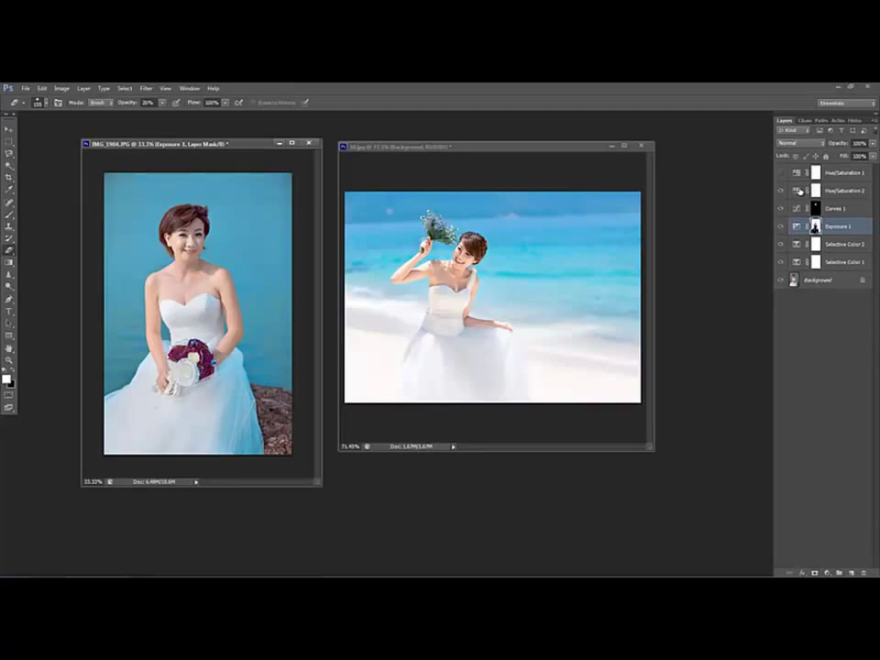
Stamp visible edits into Layer 1, raise its Master saturation to +17 and boost Reds saturation.
click(804, 188)
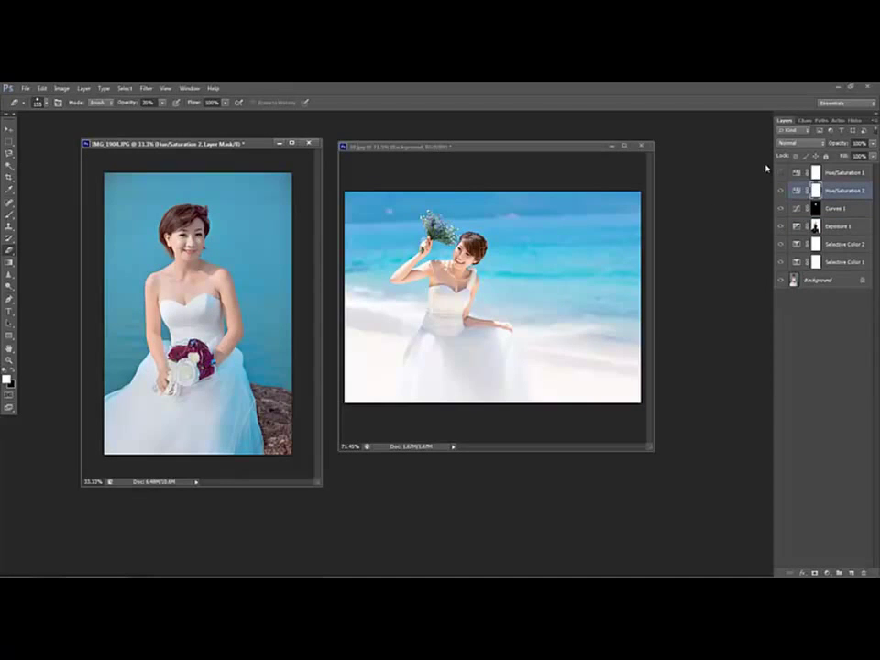
key(ctrl+shift+alt+e)
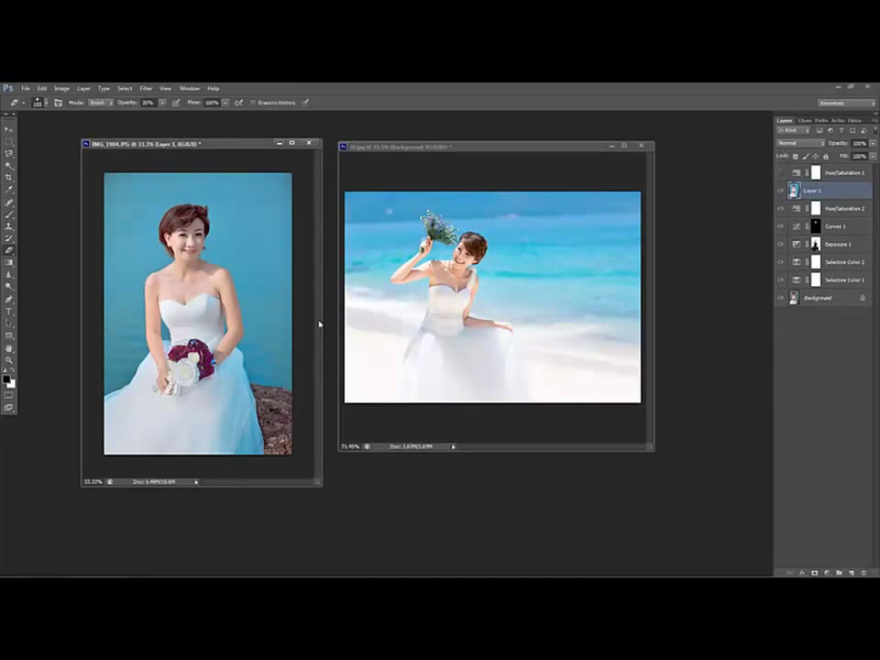
key(ctrl+u)
drag(568, 291, 569, 291)
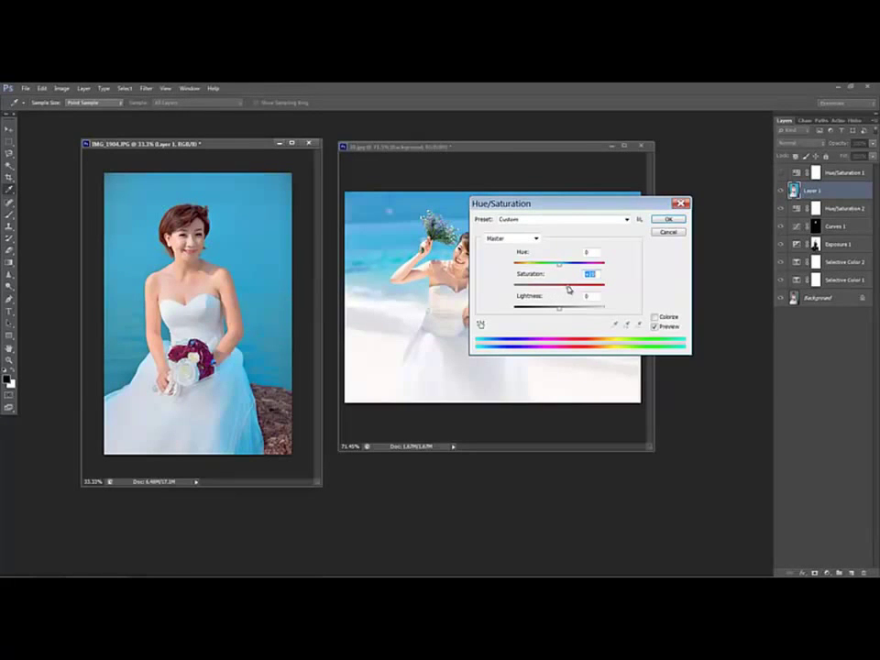
click(524, 239)
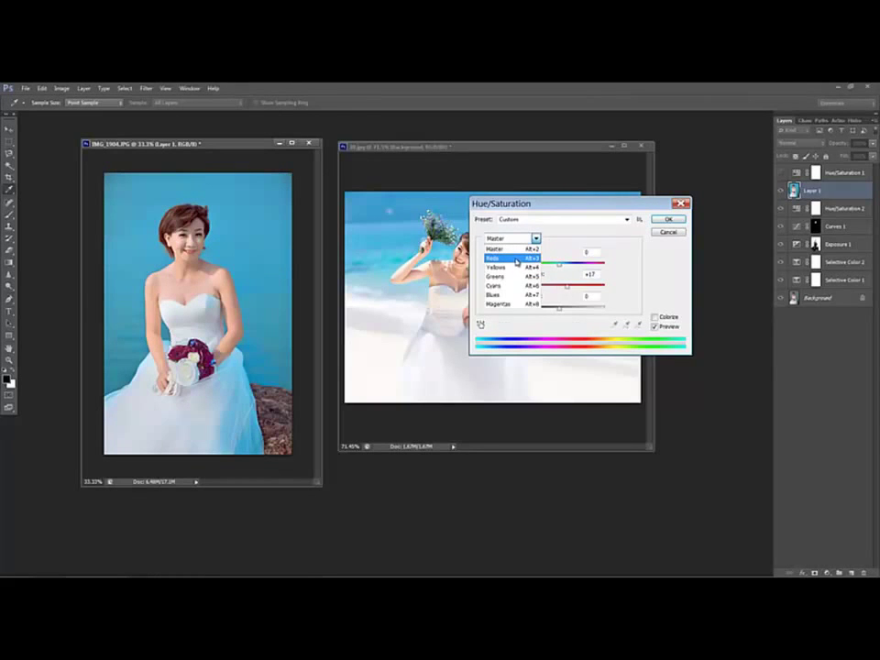
click(516, 260)
click(556, 287)
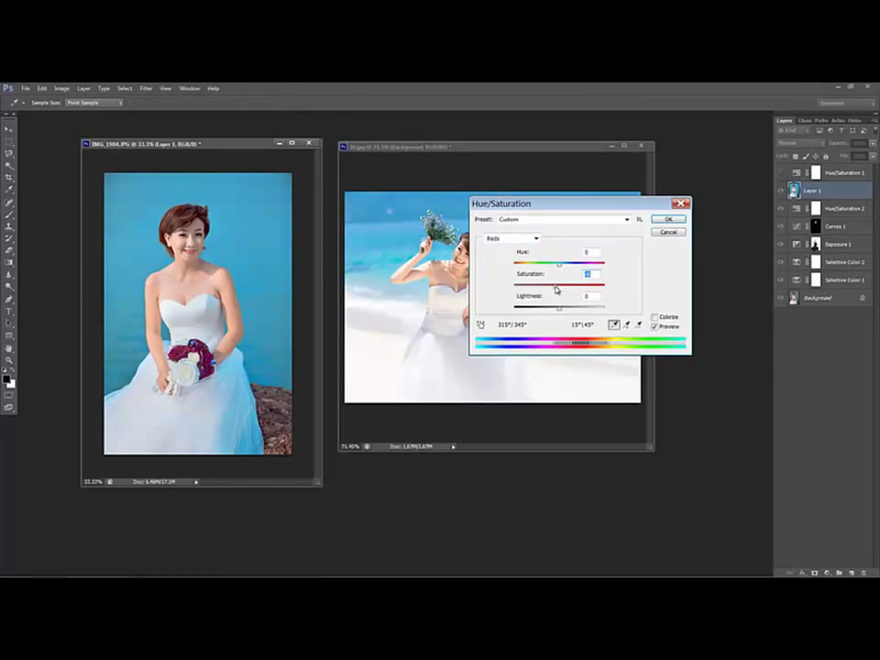
drag(556, 289, 561, 290)
click(668, 219)
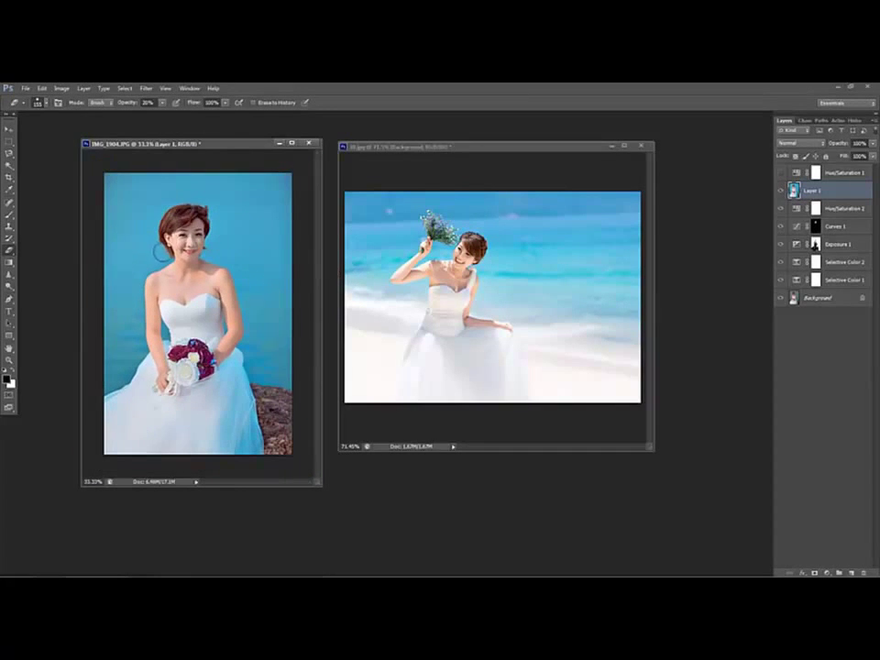
Apply Unsharp Mask to Layer 1 with a 1.3-pixel radius and threshold 14 levels.
click(146, 88)
mouse_move(166, 291)
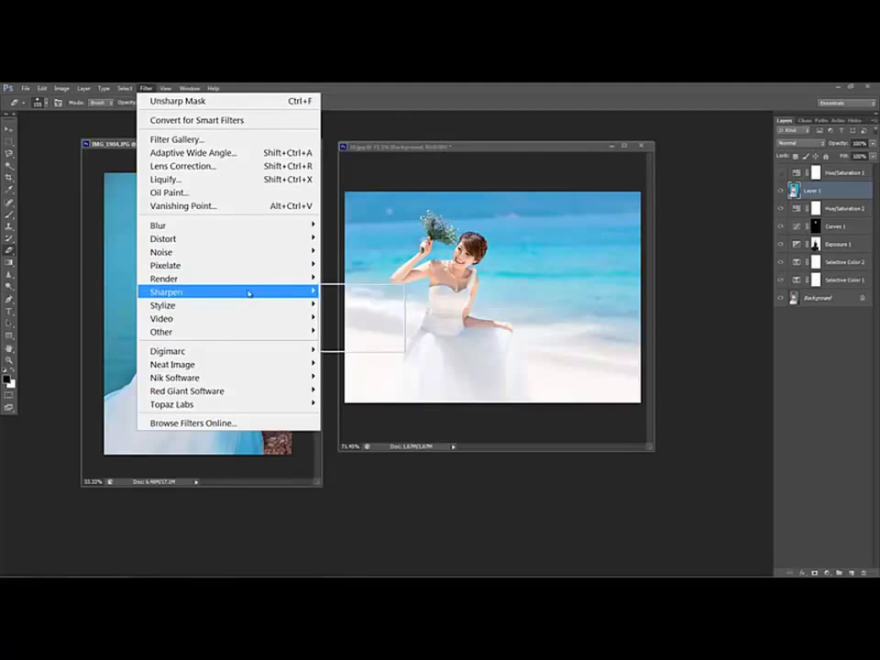
click(355, 345)
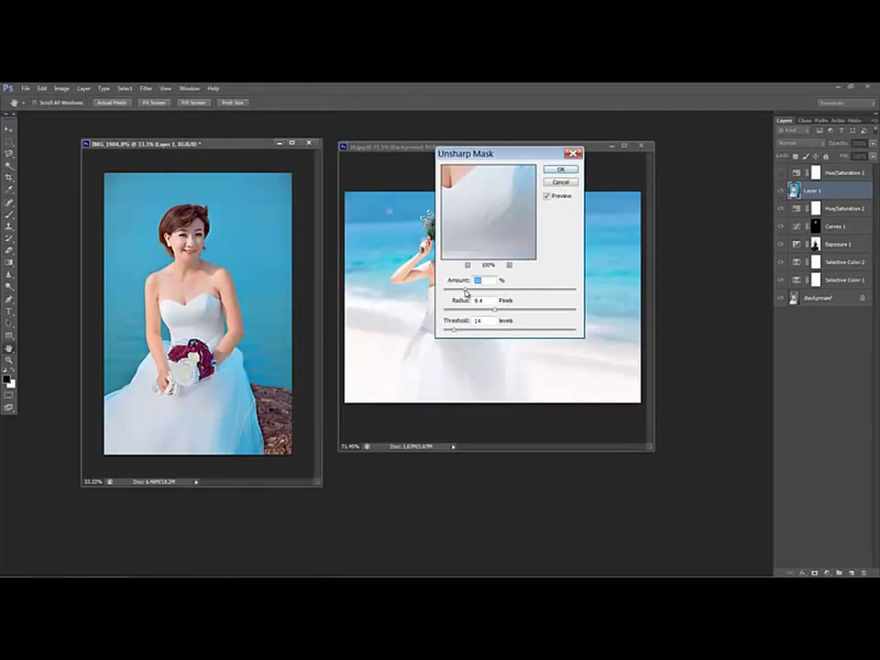
drag(495, 309, 462, 311)
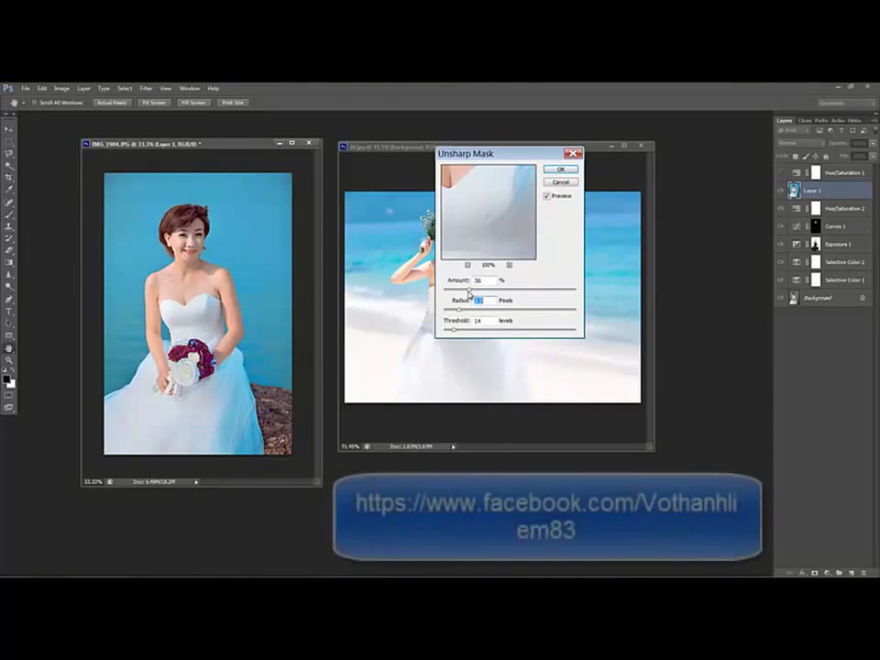
click(560, 168)
key(z)
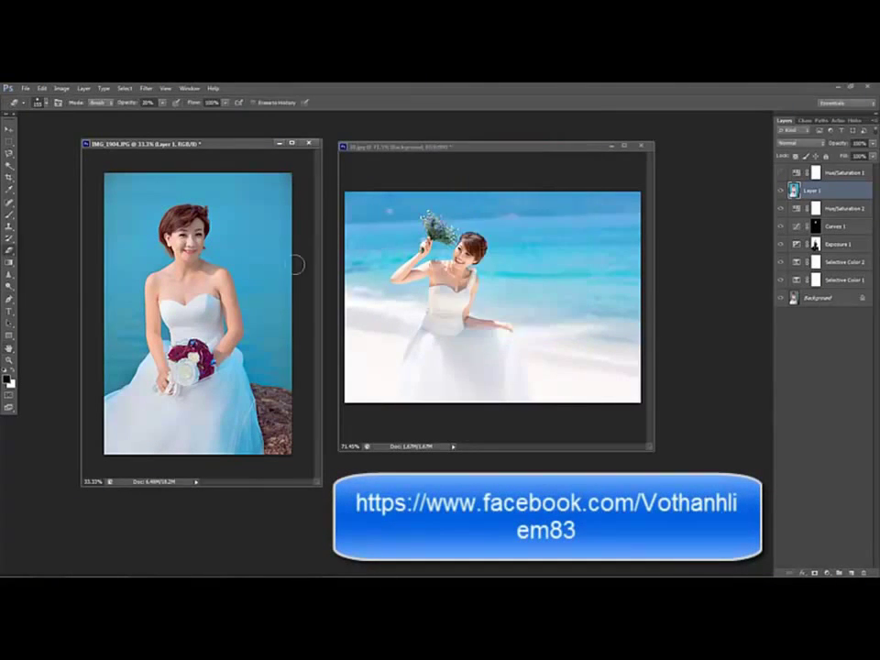
click(193, 323)
Trace the white dress with the Magnetic Lasso from the rocks around the bodice and close the selection.
alt+click(243, 387)
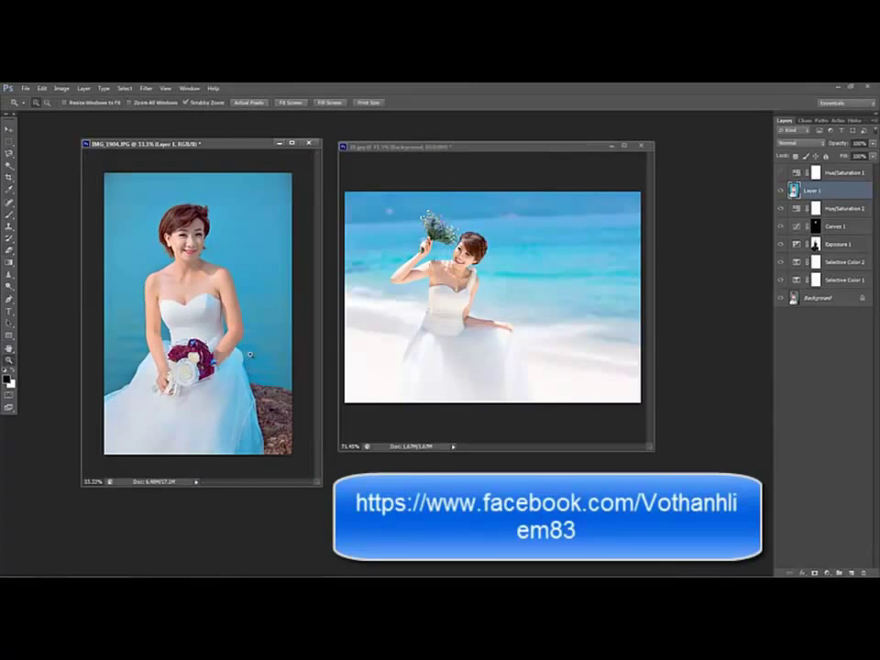
key(l)
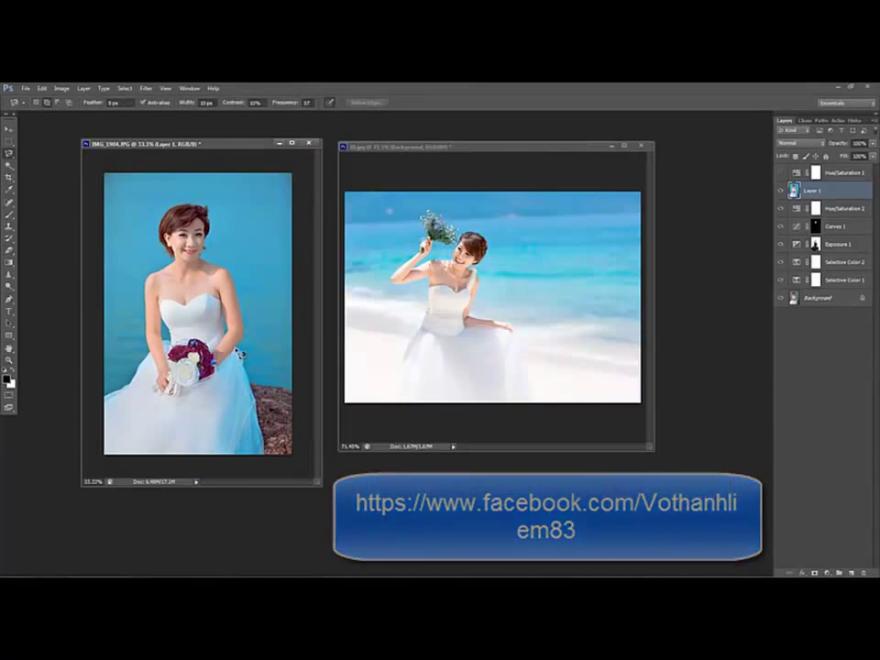
click(254, 396)
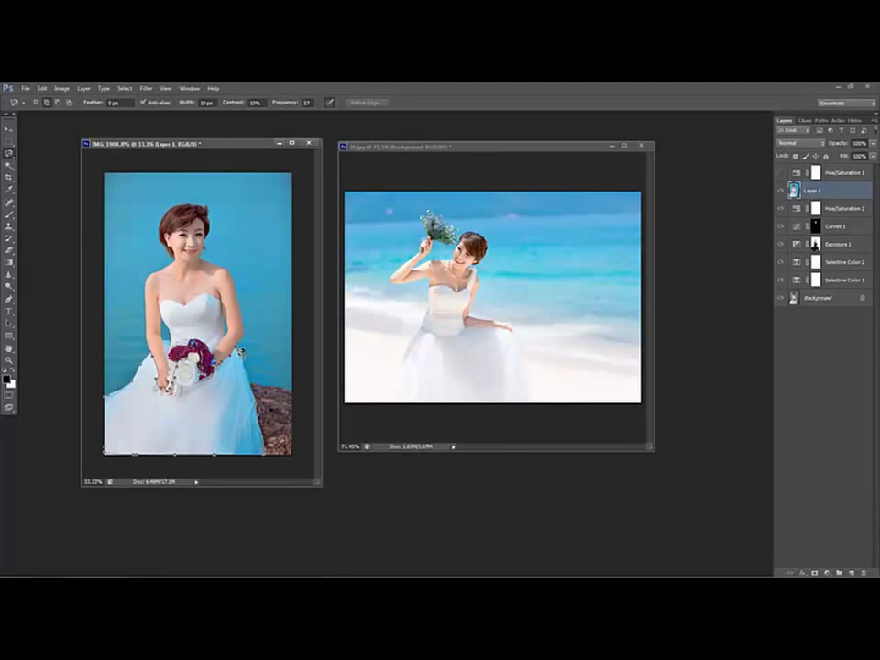
click(174, 262)
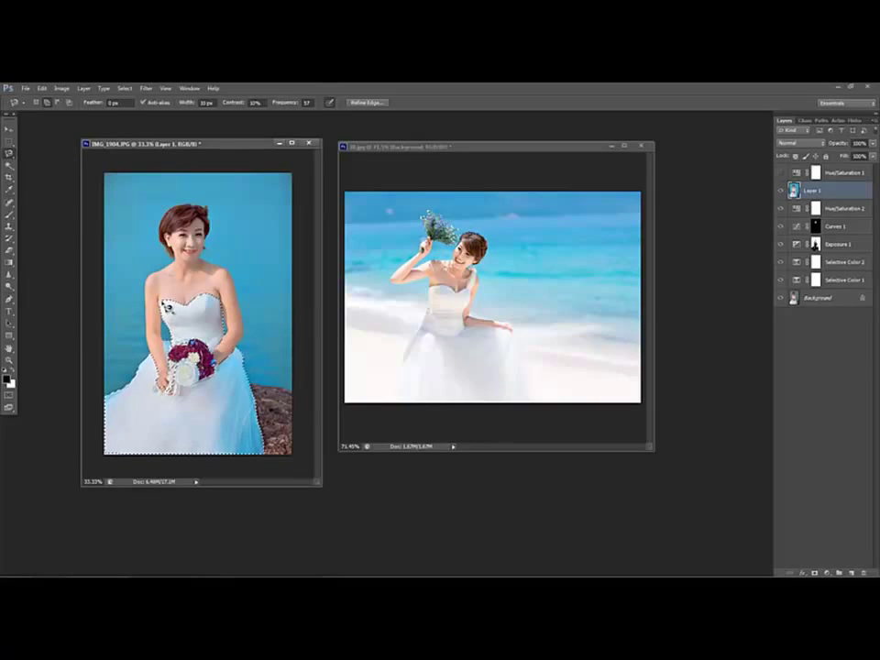
key(ctrl+space)
drag(137, 258, 145, 257)
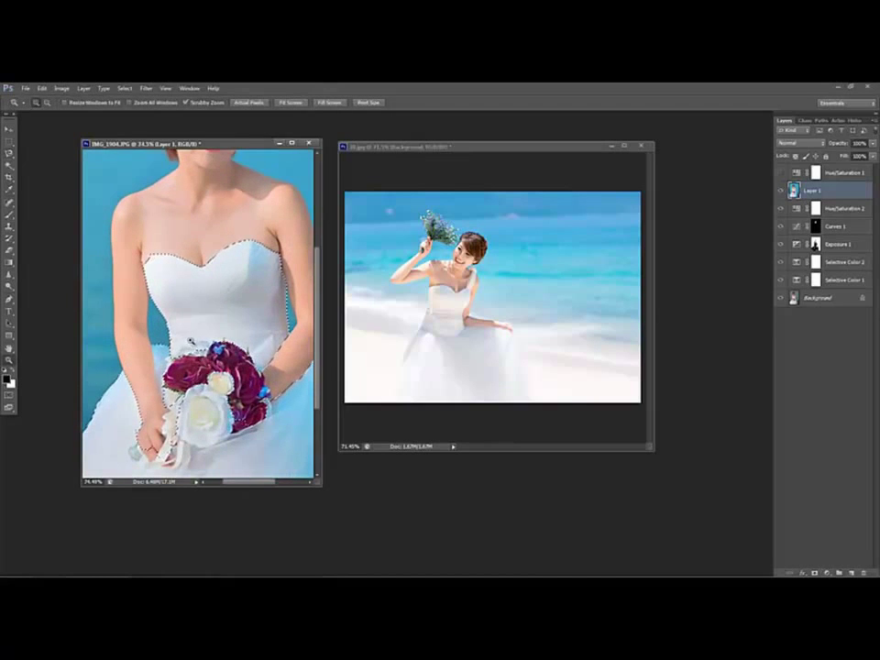
Draw a Pen path around the dress from the bouquet over the bodice, undoing stray anchors.
key(p)
click(180, 344)
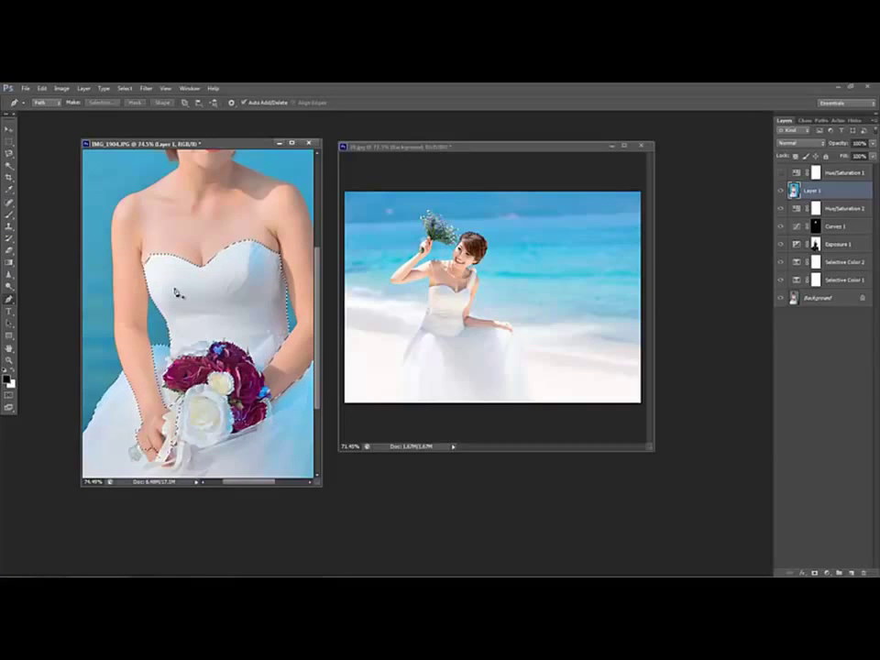
drag(158, 240, 160, 257)
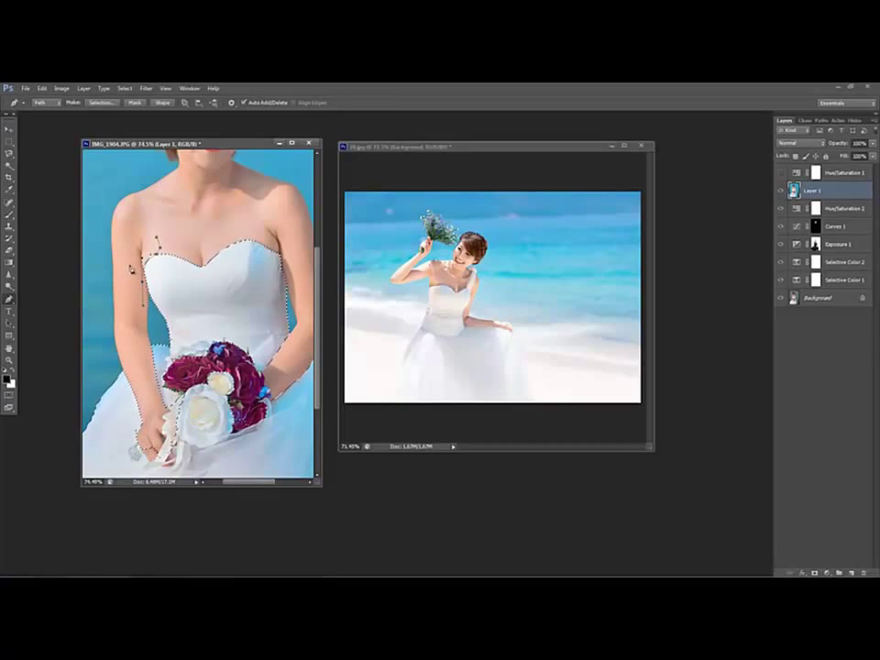
key(ctrl+z)
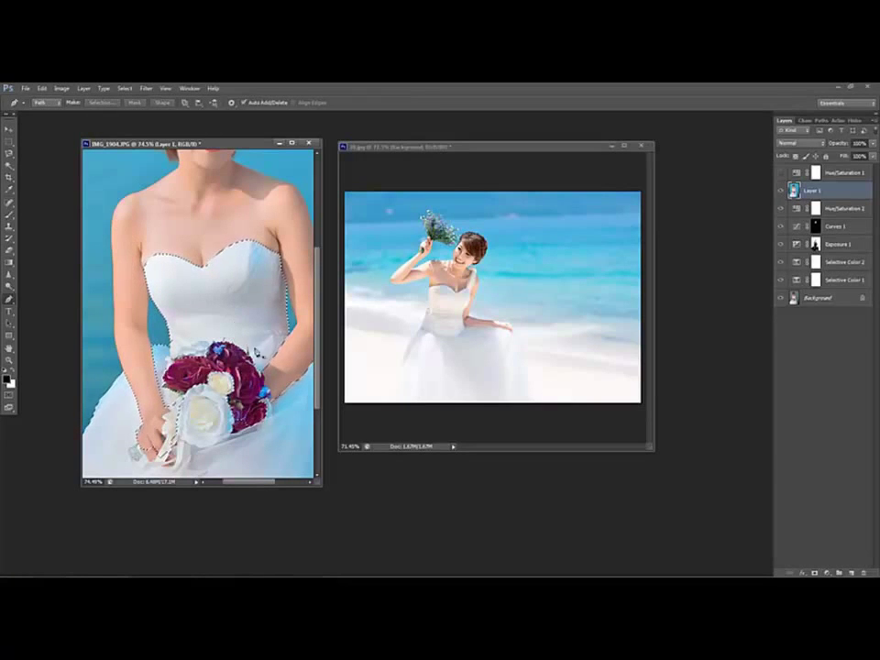
key(ctrl+minus)
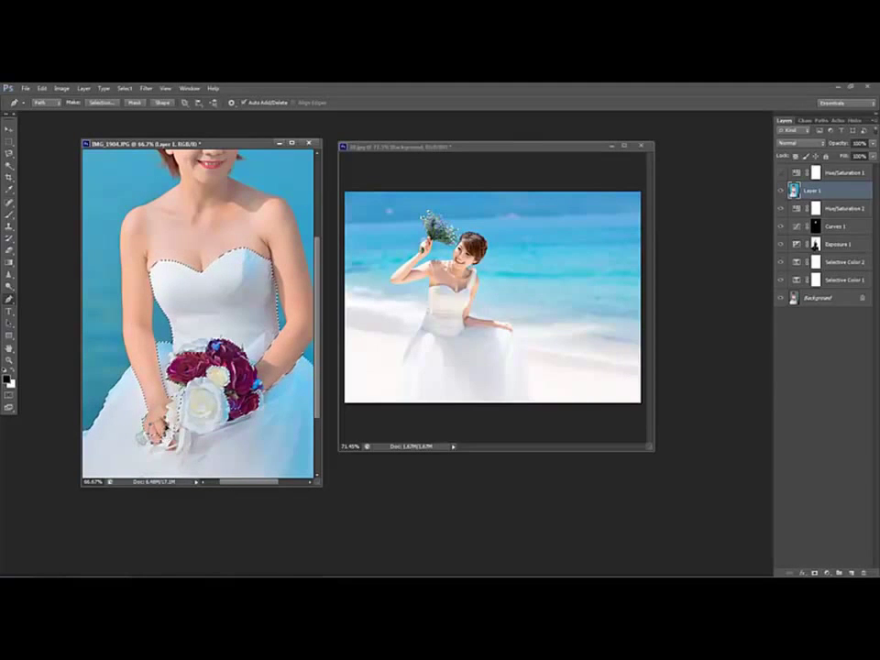
key(ctrl+z)
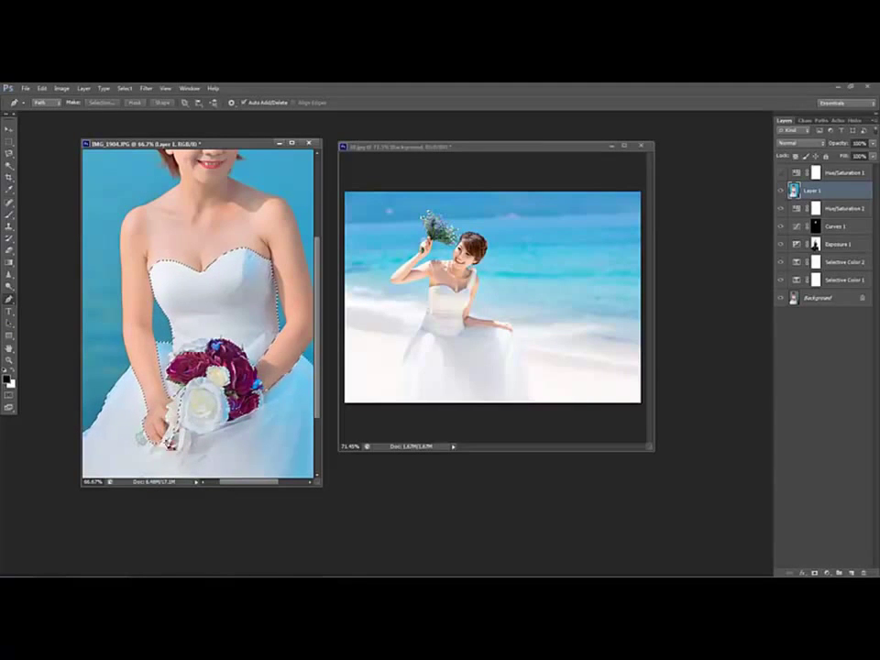
click(161, 445)
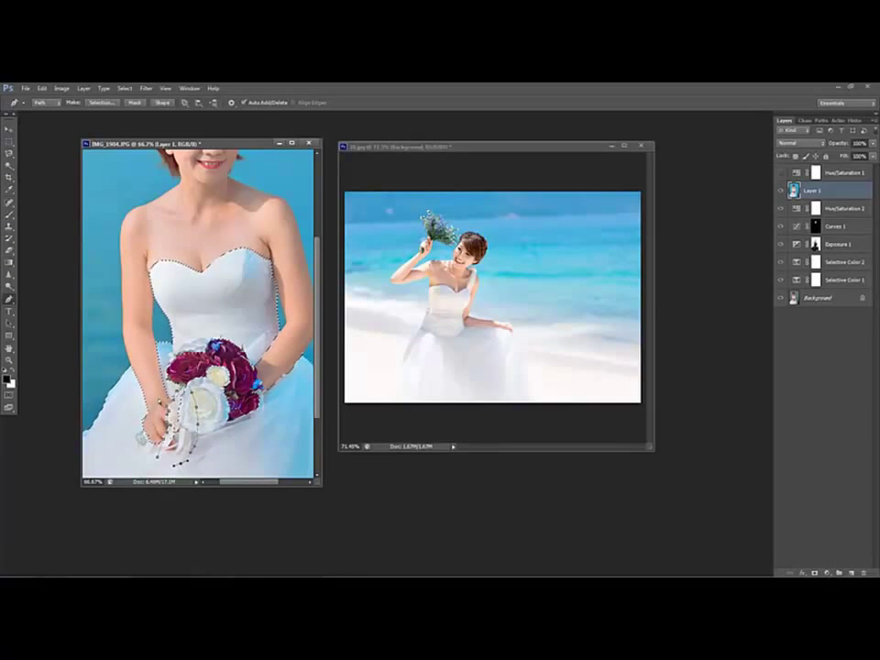
key(ctrl+z)
scroll(279, 375, down, 1)
scroll(278, 375, down, 1)
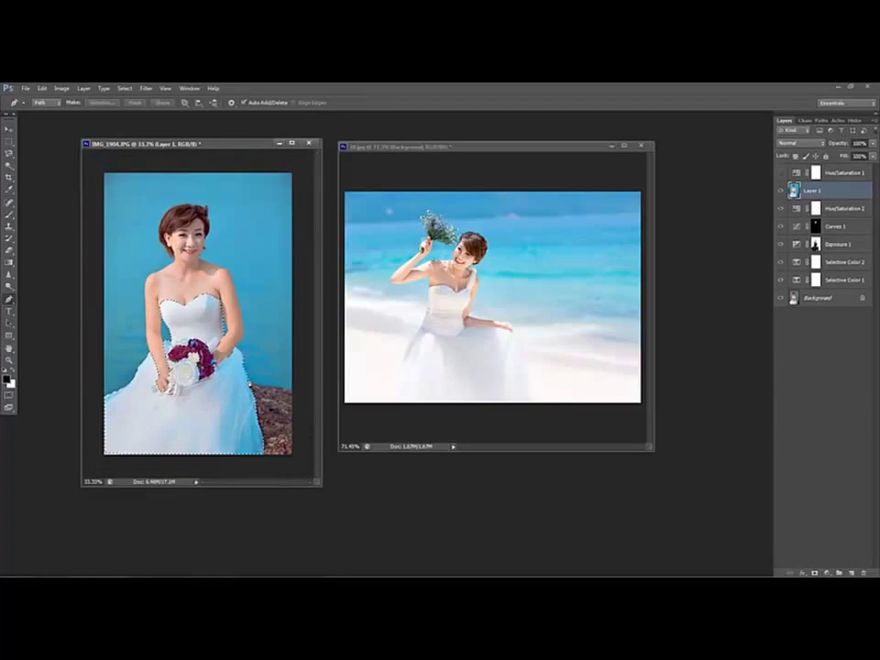
scroll(279, 375, up, 1)
scroll(279, 375, down, 1)
Feather the dress selection 2 px, then cut its Cyans saturation to -71 and raise their lightness.
key(shift+F6)
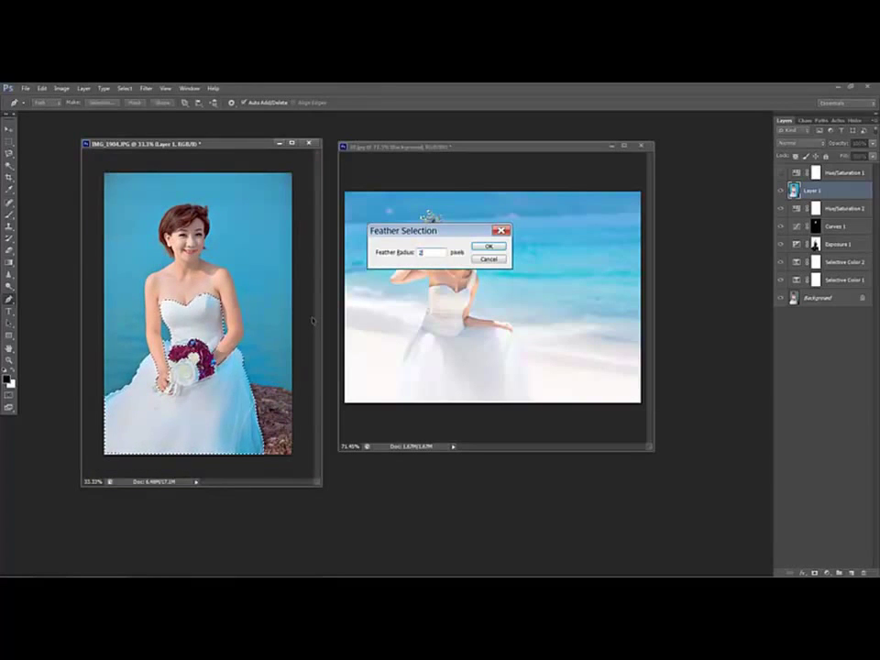
key(Return)
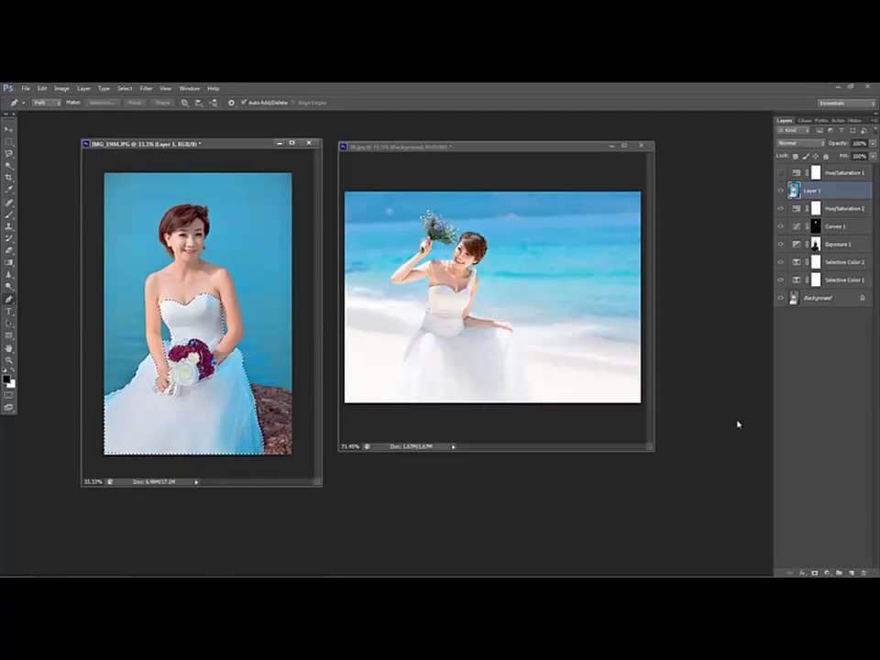
click(826, 572)
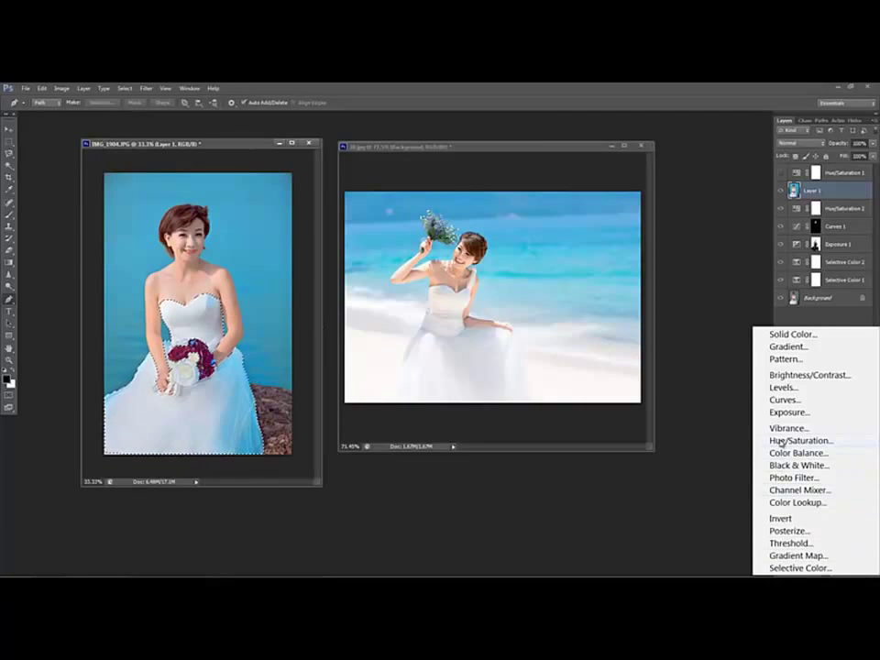
click(799, 440)
click(605, 173)
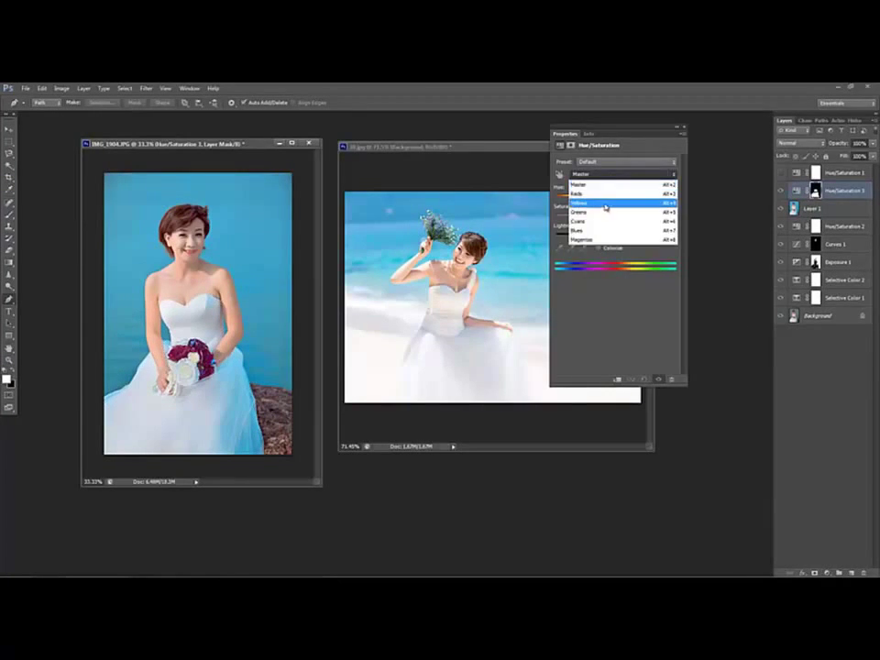
click(593, 223)
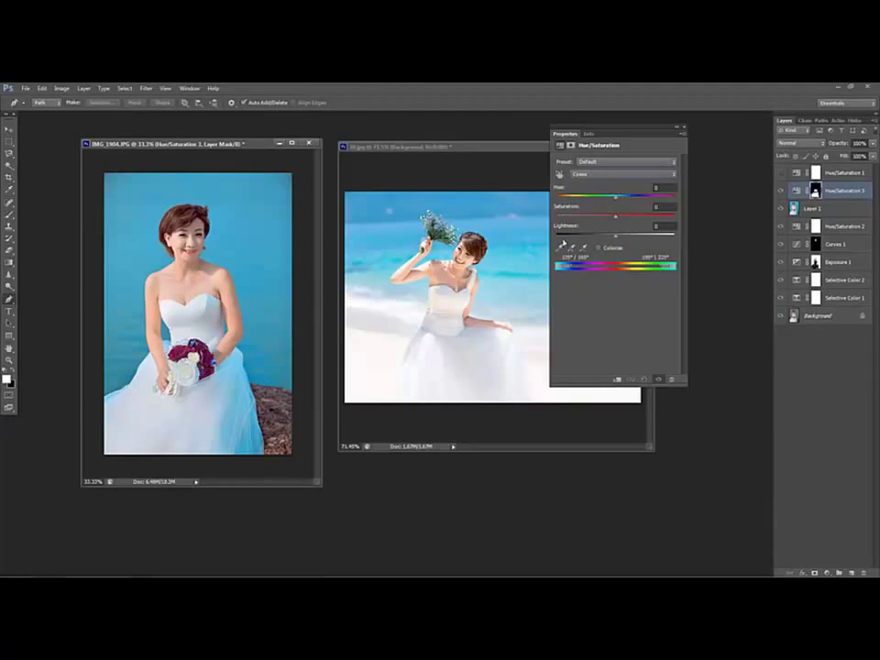
click(243, 405)
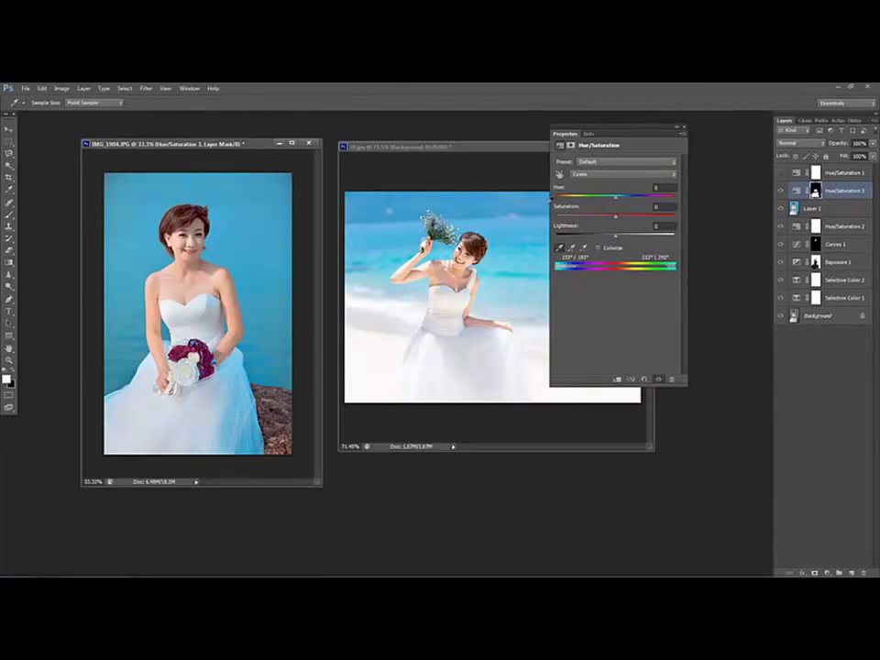
mouse_move(618, 216)
mouse_down()
mouse_move(574, 221)
mouse_move(636, 236)
mouse_up()
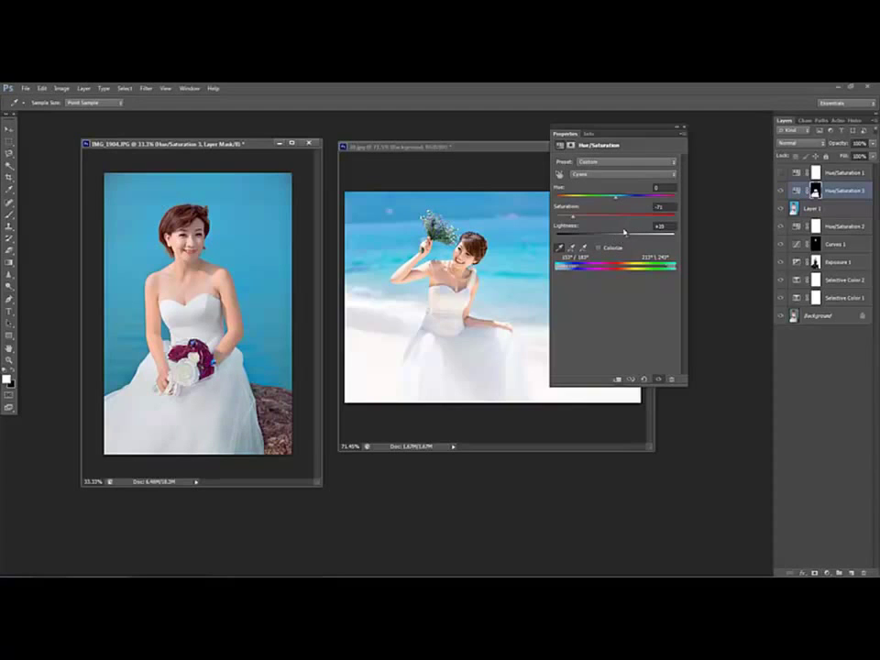
click(684, 130)
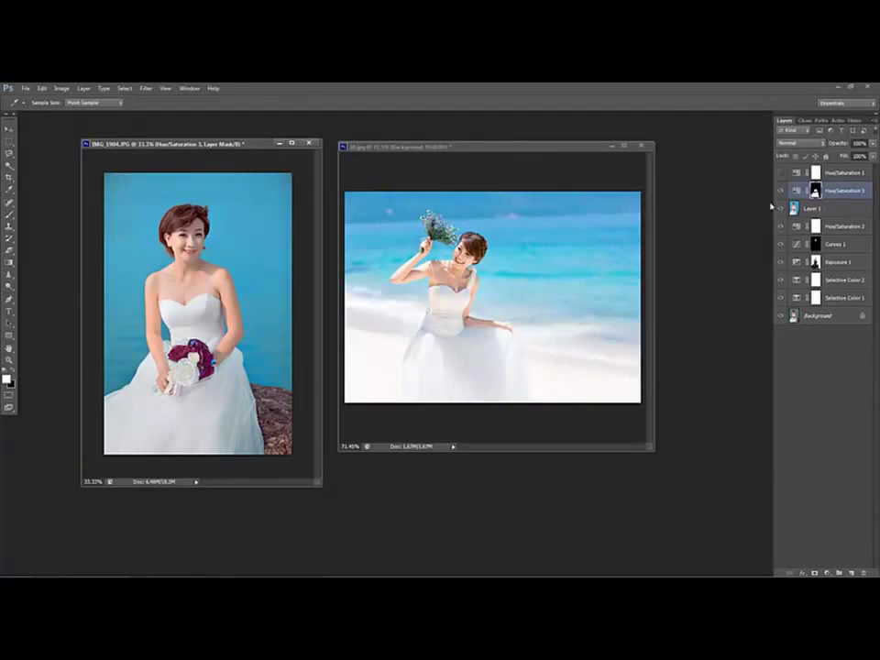
key(p)
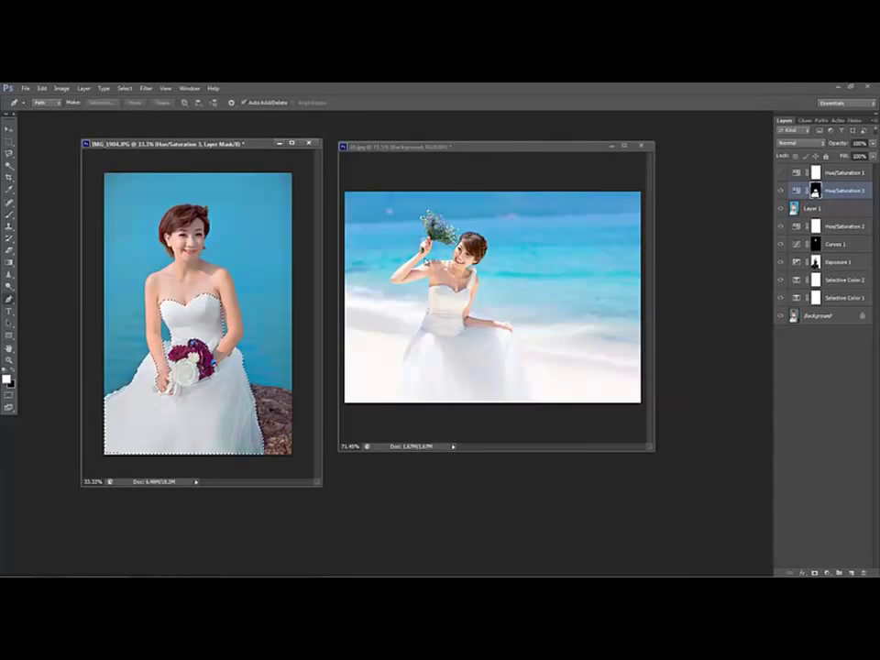
key(alt+bracketleft)
key(z)
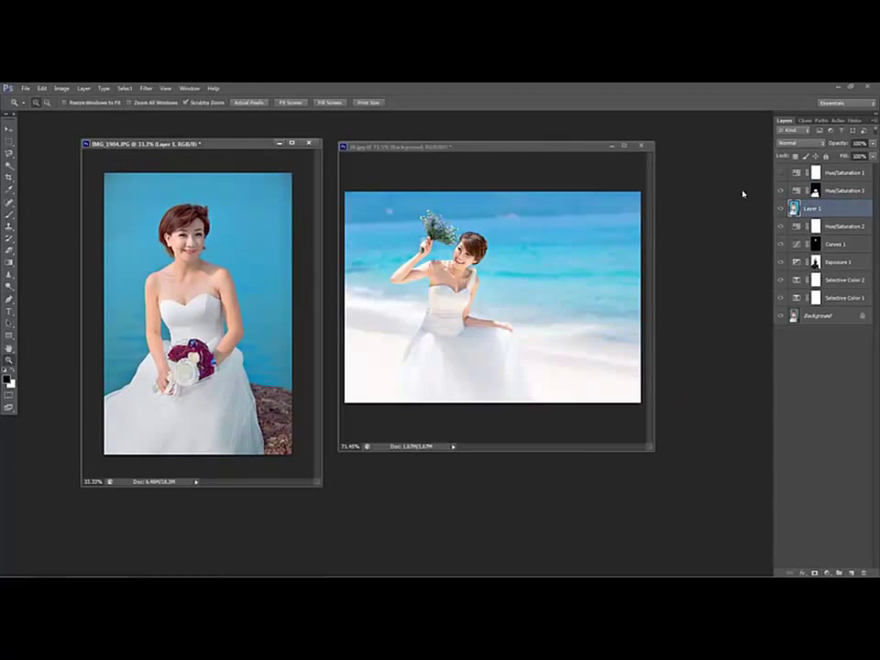
click(795, 192)
key(ctrl+minus)
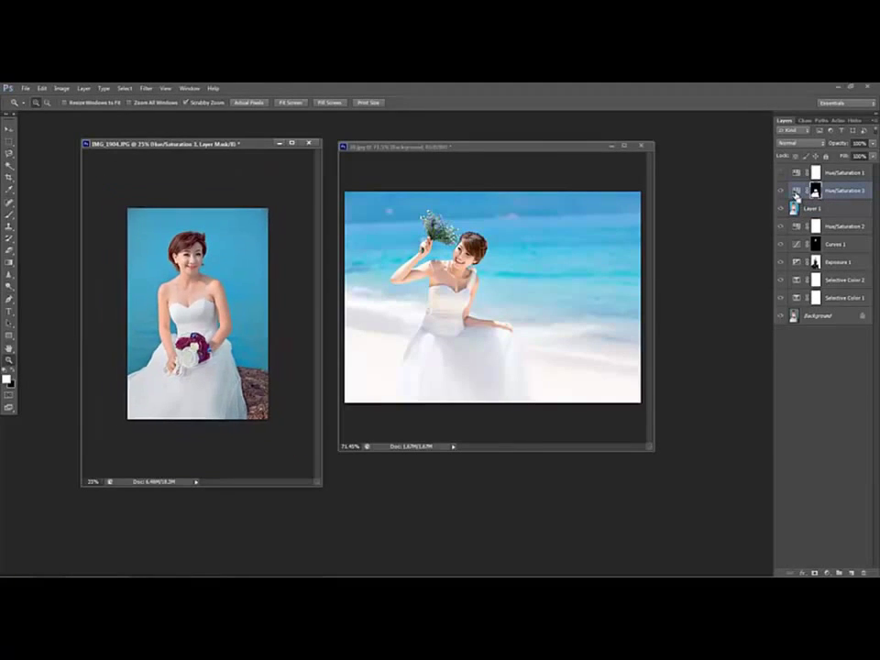
key(ctrl+plus)
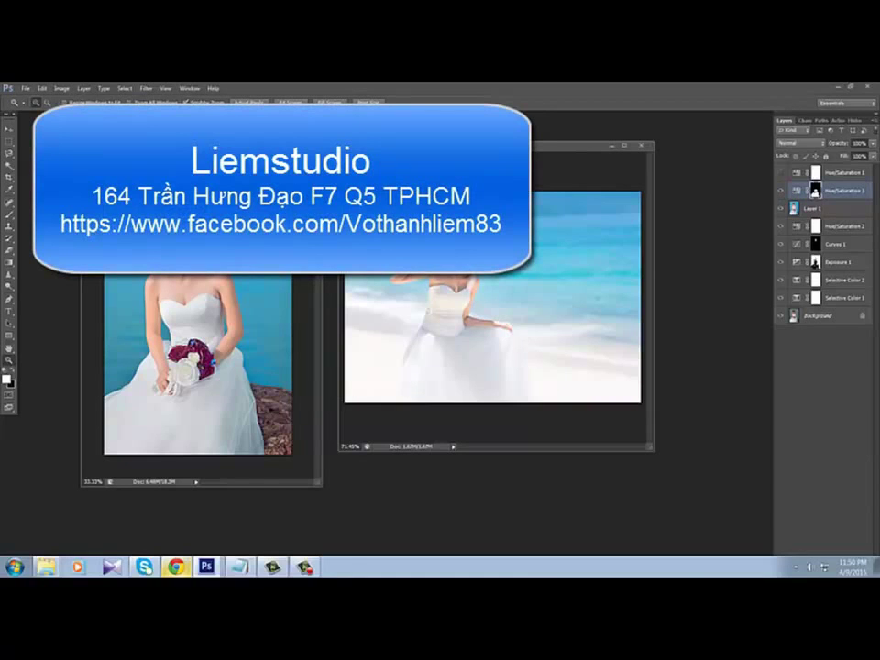
In the huongdan(1) notes, type the closing line about the 90% colour match to the reference.
click(239, 566)
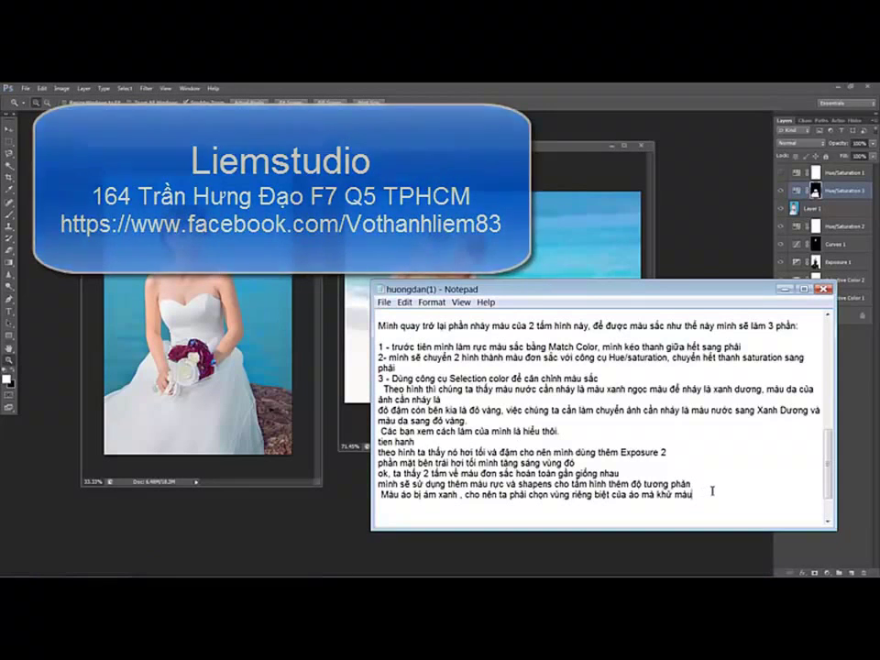
text(Ok, ta)
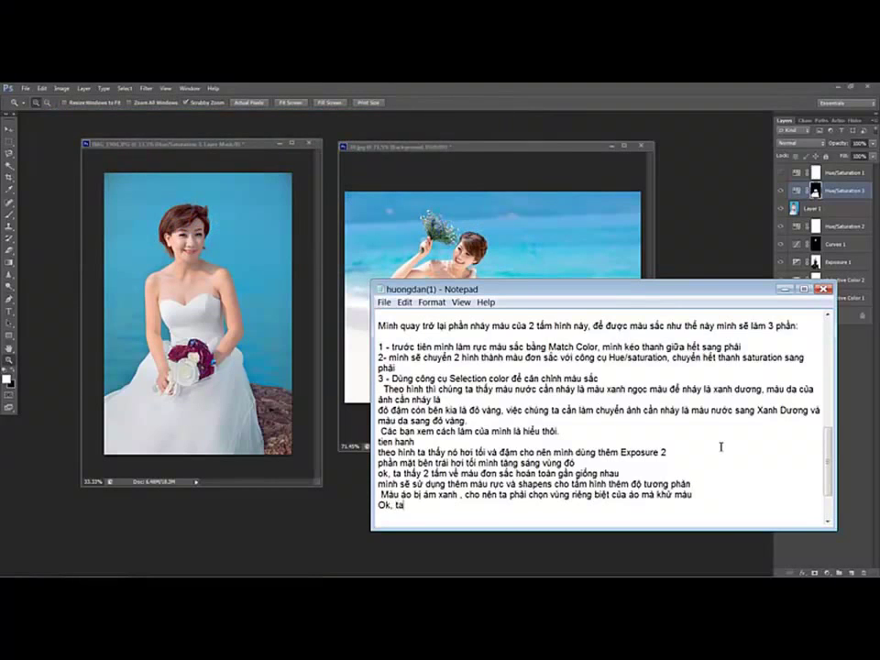
key(BackSpace)
text(ấm hình đã nh)
text(áy màu được 90%)
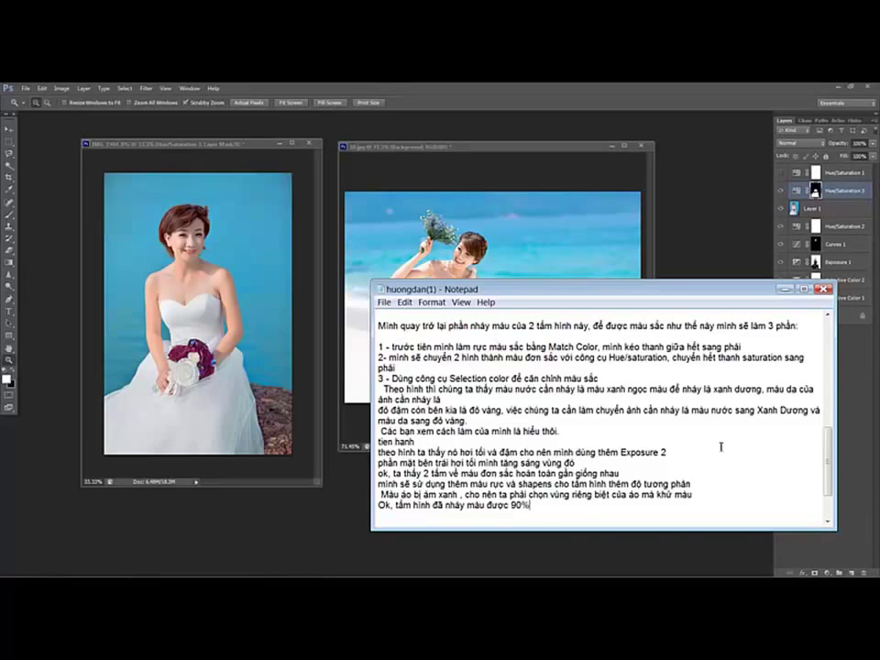
text(heo như )
text(tấ)
text(m hình cần nháy)
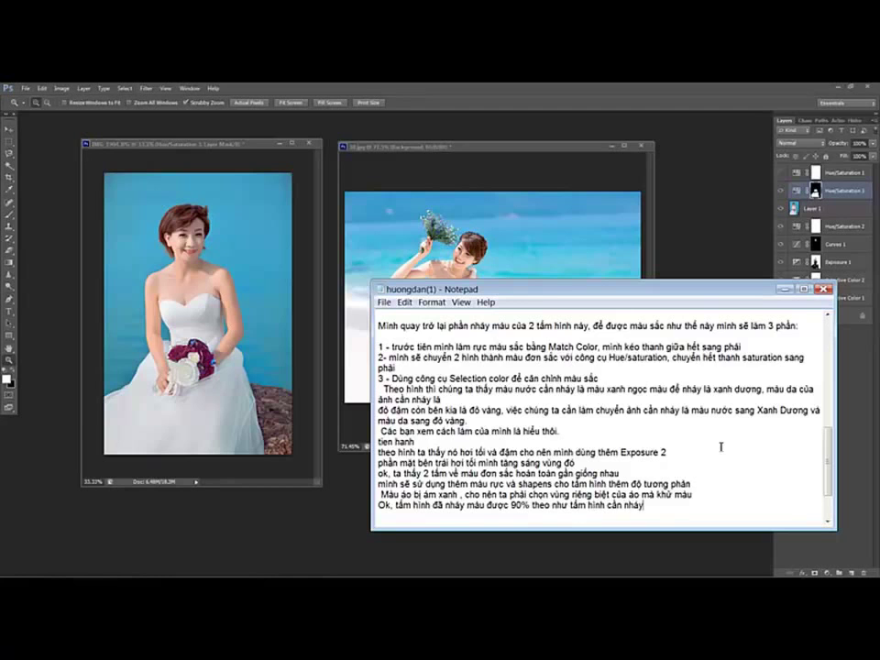
key(Return)
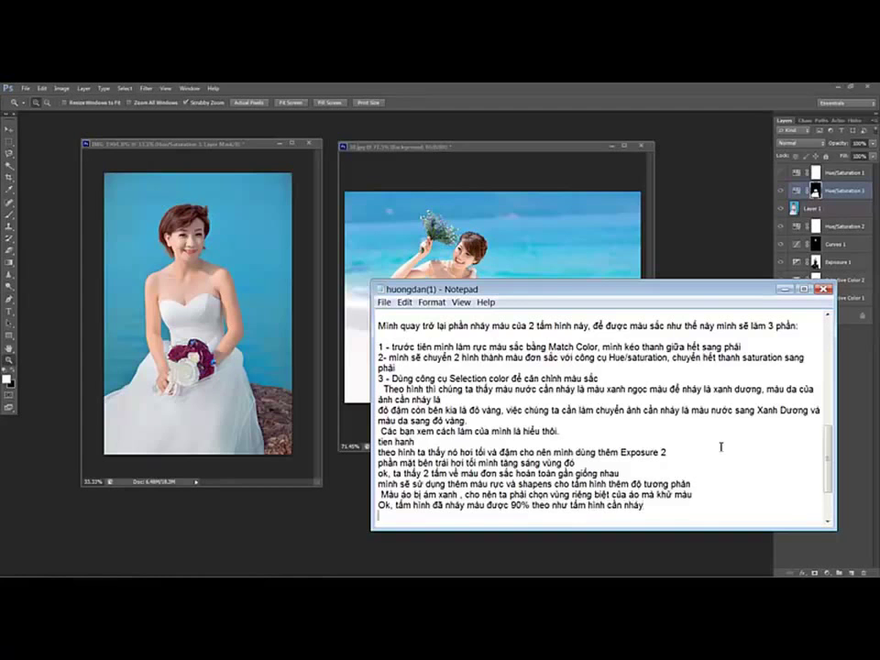